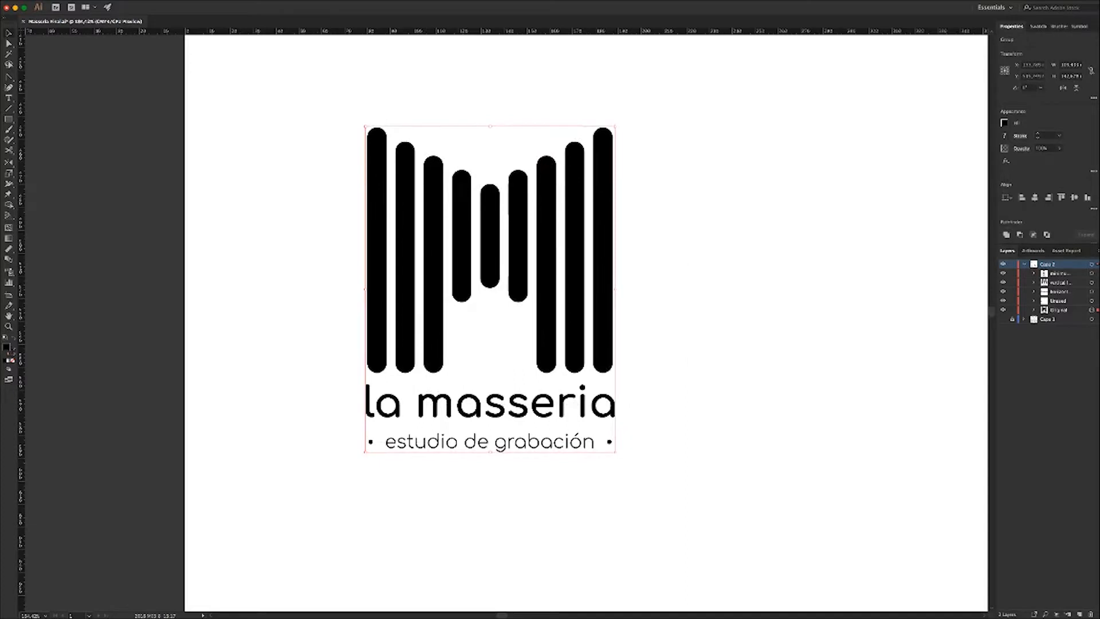
Remove the stroke from the logo group, then isolate the group for editing
{"action": "key", "text": "slash"}
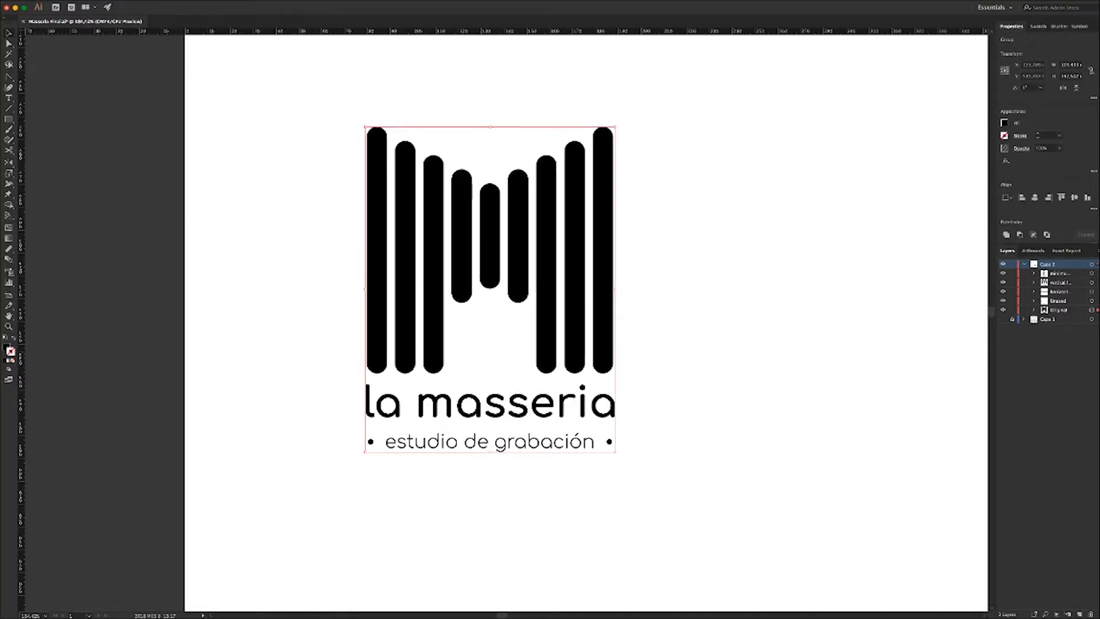
{"action": "left_click", "coordinate": [682, 395]}
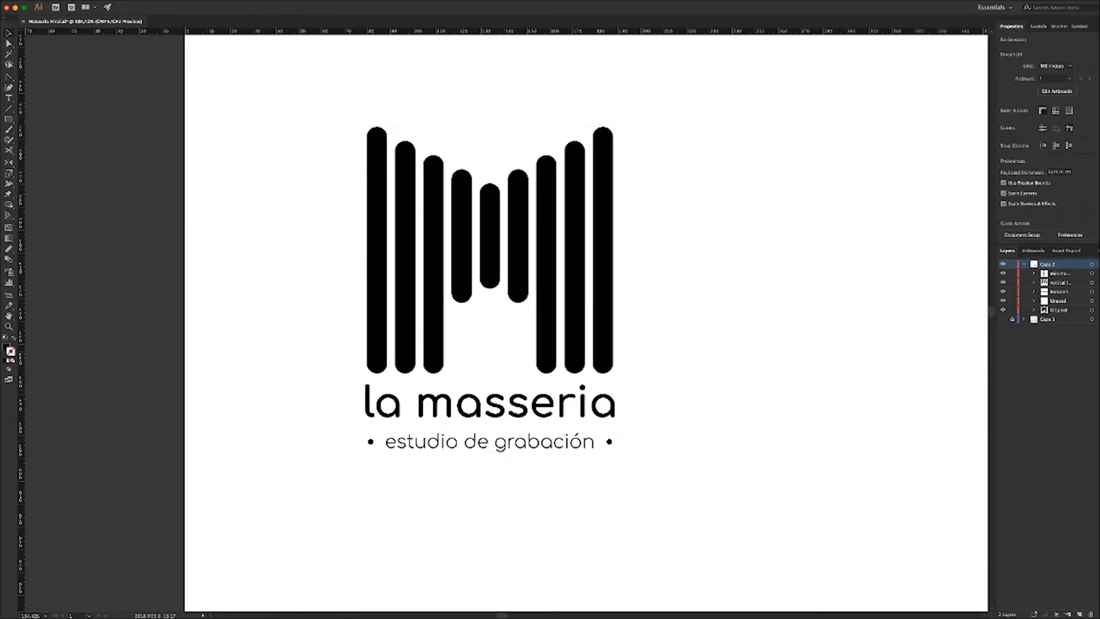
{"action": "left_click", "coordinate": [613, 411]}
{"action": "double_click", "coordinate": [436, 408]}
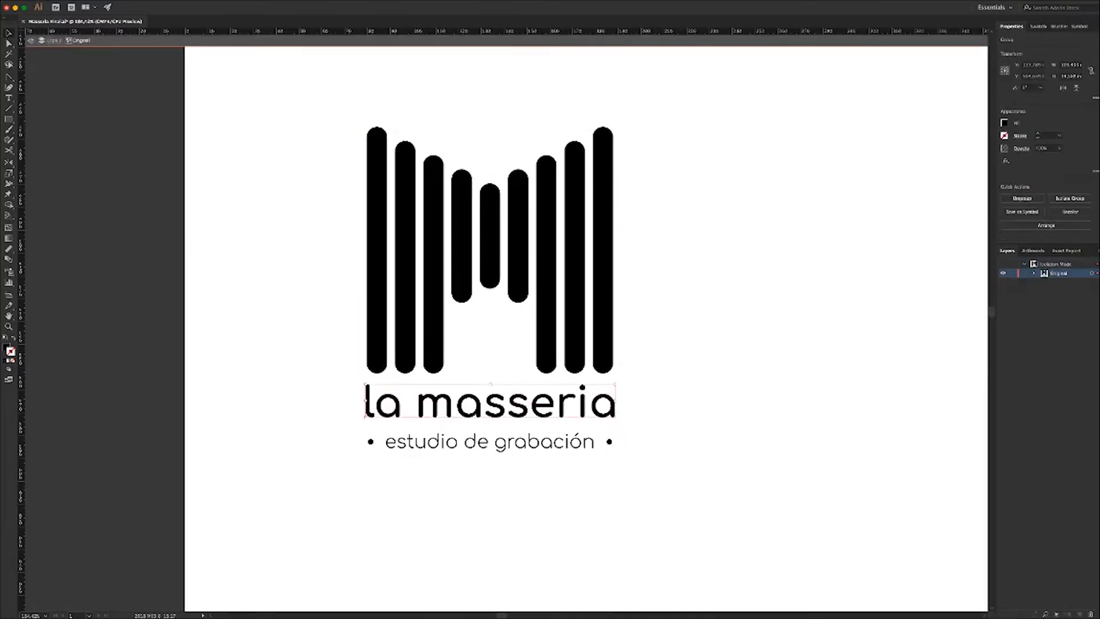
{"action": "left_click_drag", "start_coordinate": [404, 407], "coordinate": [740, 399]}
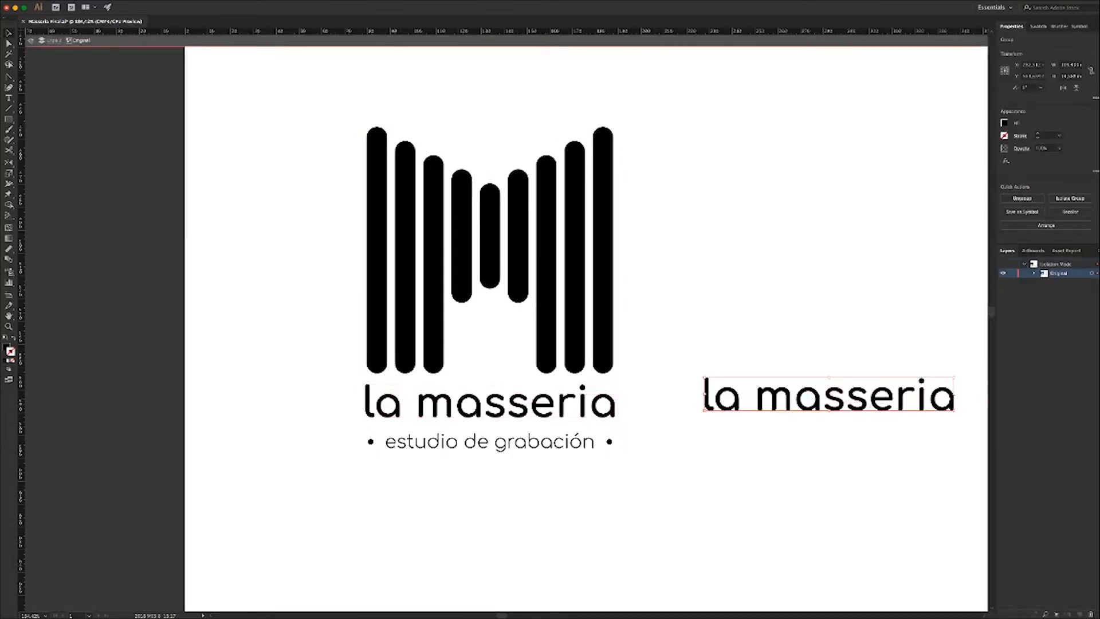
{"action": "scroll", "coordinate": [740, 398], "scroll_direction": "right", "scroll_amount": 5}
{"action": "scroll", "coordinate": [504, 326], "scroll_direction": "left", "scroll_amount": 2}
{"action": "key", "text": "Delete"}
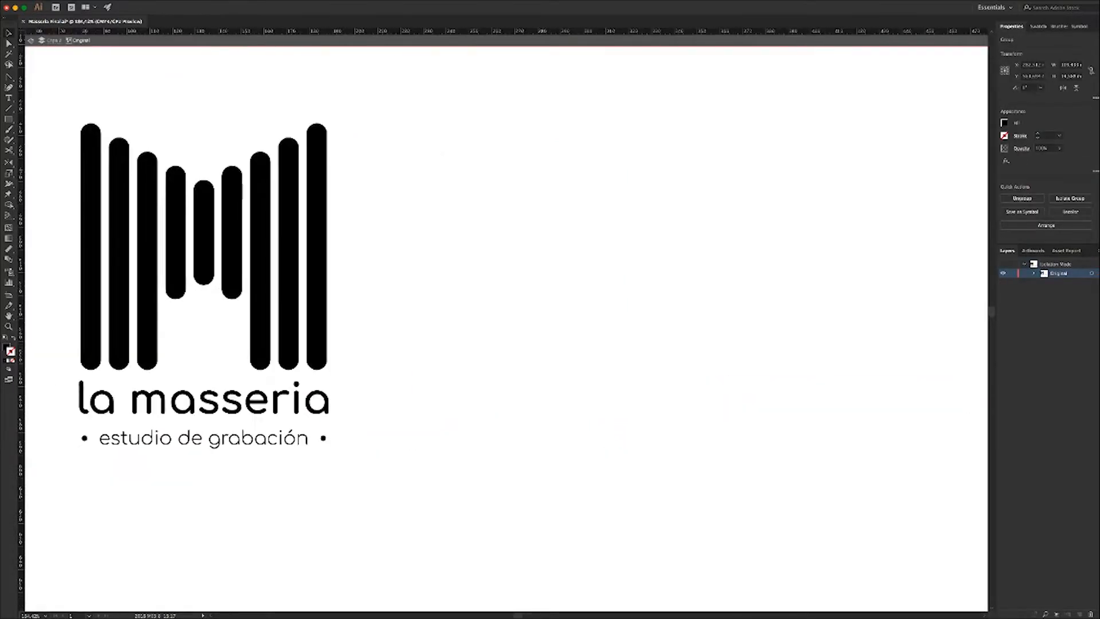
Draw a black triangle about 54 mm wide and 47 mm high above the M's bars and rotate it 180° to point downward
{"action": "scroll", "coordinate": [505, 327], "scroll_direction": "left", "scroll_amount": 3}
{"action": "scroll", "coordinate": [504, 326], "scroll_direction": "up", "scroll_amount": 2}
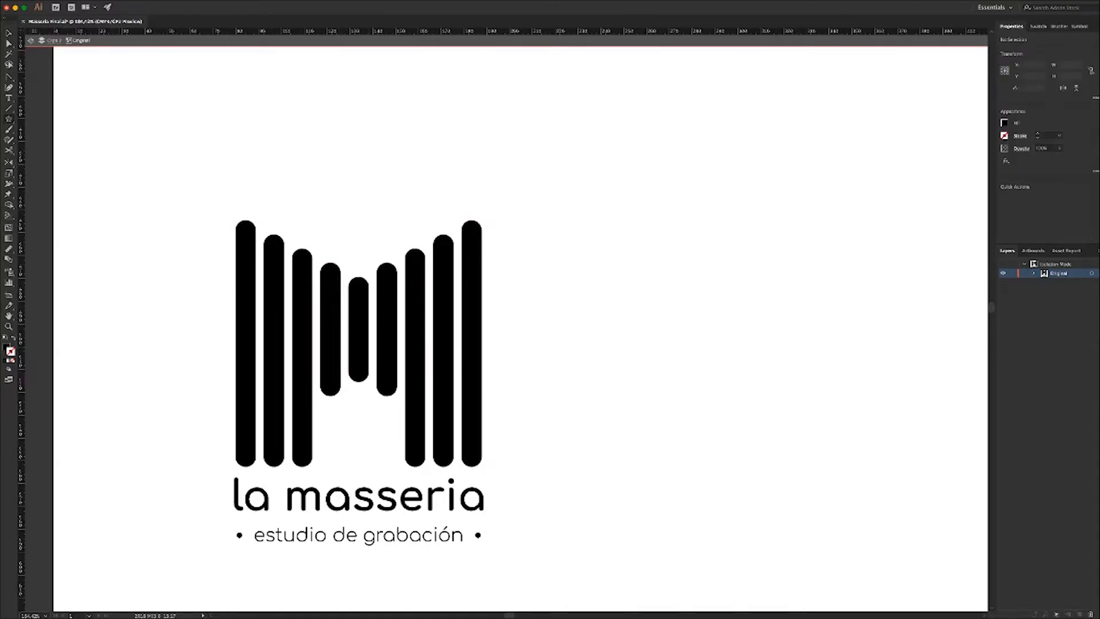
{"action": "left_click_drag", "start_coordinate": [288, 154], "coordinate": [355, 138]}
{"action": "key", "text": "Down"}
{"action": "key", "text": "Down"}
{"action": "key", "text": "Down"}
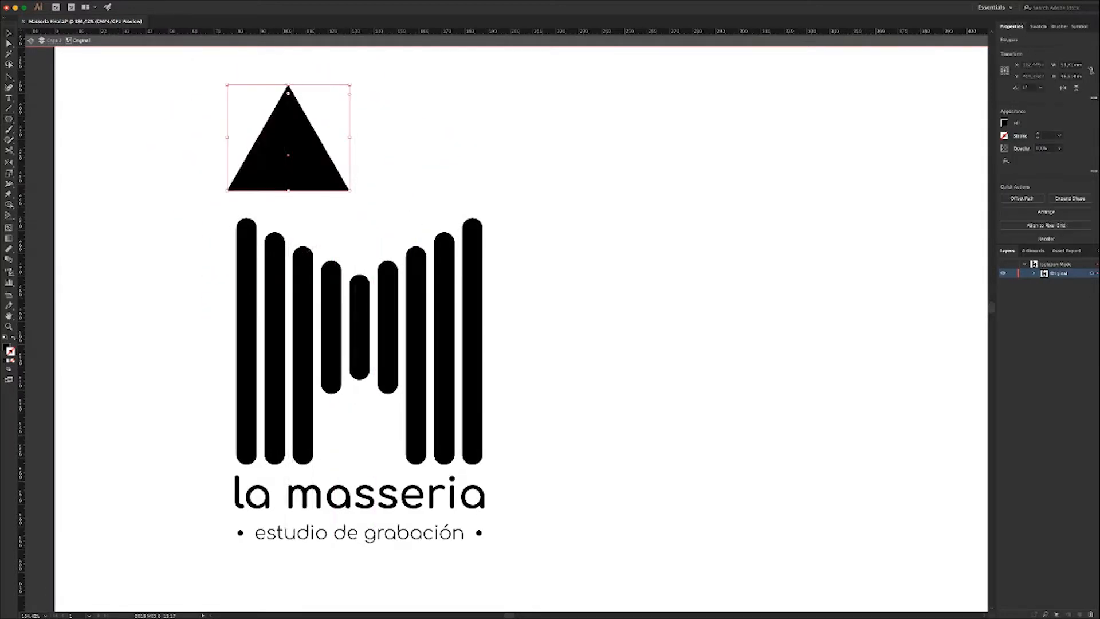
{"action": "left_click_drag", "start_coordinate": [355, 79], "coordinate": [186, 245]}
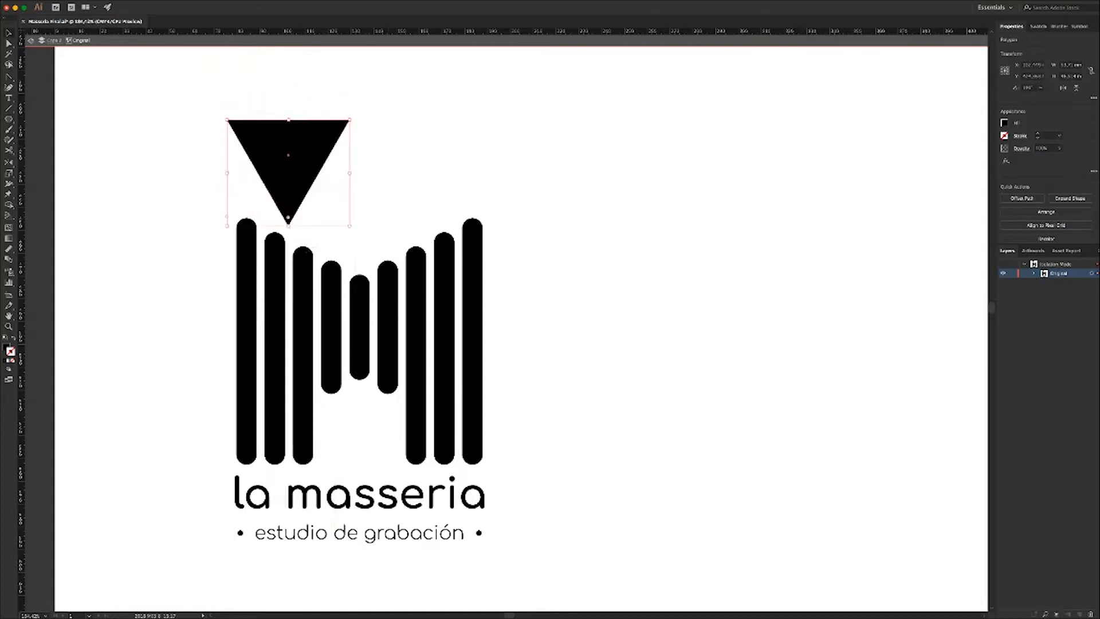
Fit the triangle into the M's upper notch, flattening it to about 25 mm high and widening it to about 97 mm
{"action": "left_click_drag", "start_coordinate": [288, 156], "coordinate": [354, 218]}
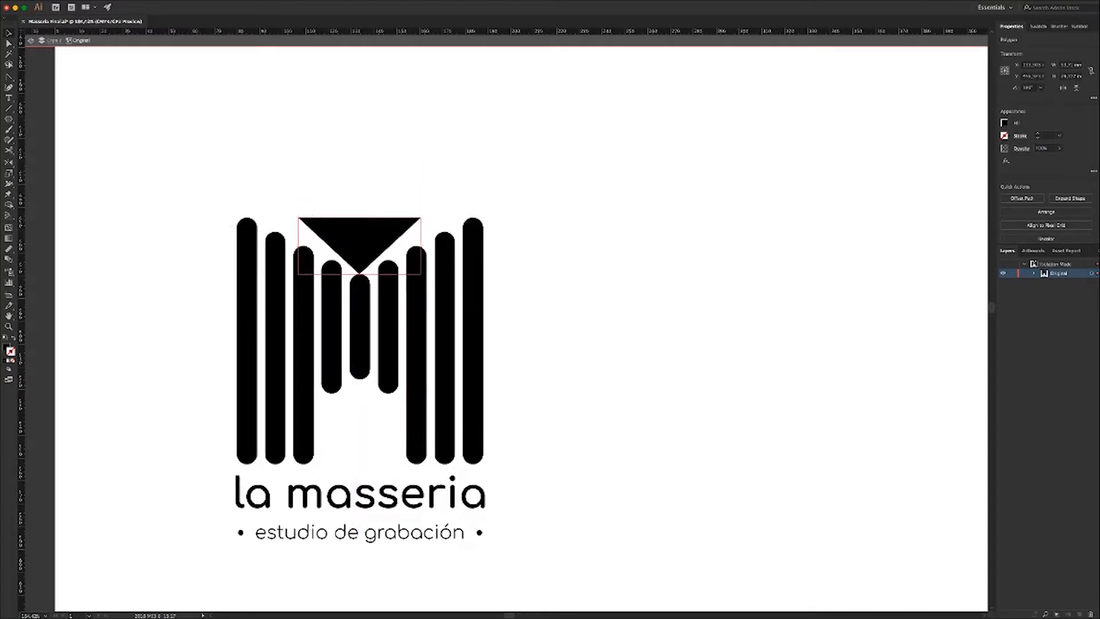
{"action": "left_click_drag", "start_coordinate": [421, 246], "coordinate": [470, 246]}
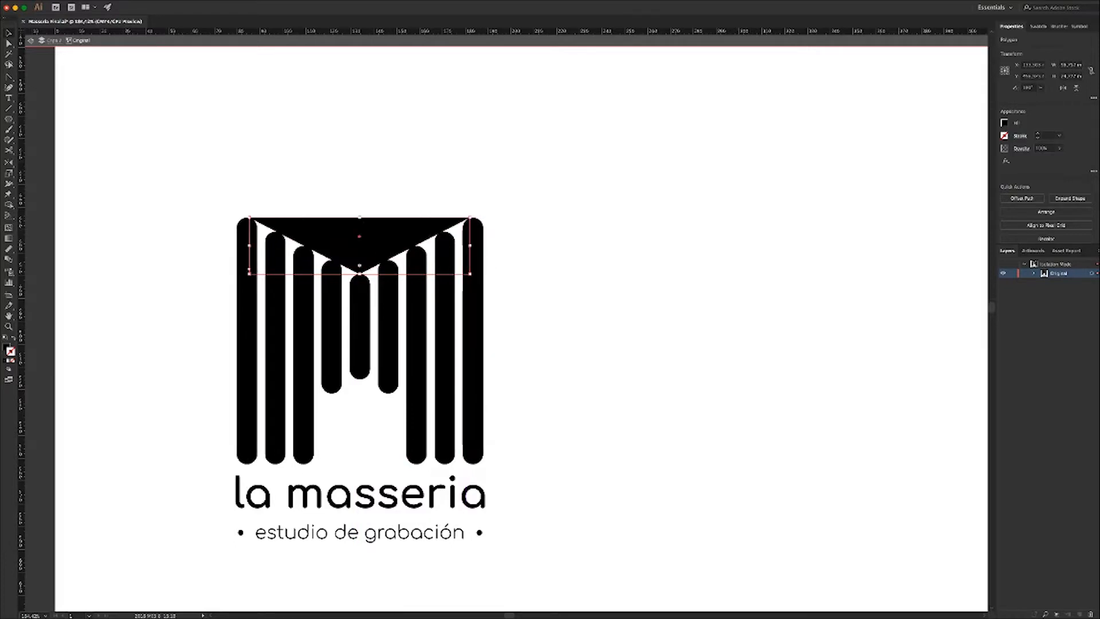
{"action": "left_click", "coordinate": [544, 247]}
{"action": "scroll", "coordinate": [506, 329], "scroll_direction": "left", "scroll_amount": 2}
{"action": "scroll", "coordinate": [507, 329], "scroll_direction": "up", "scroll_amount": 1}
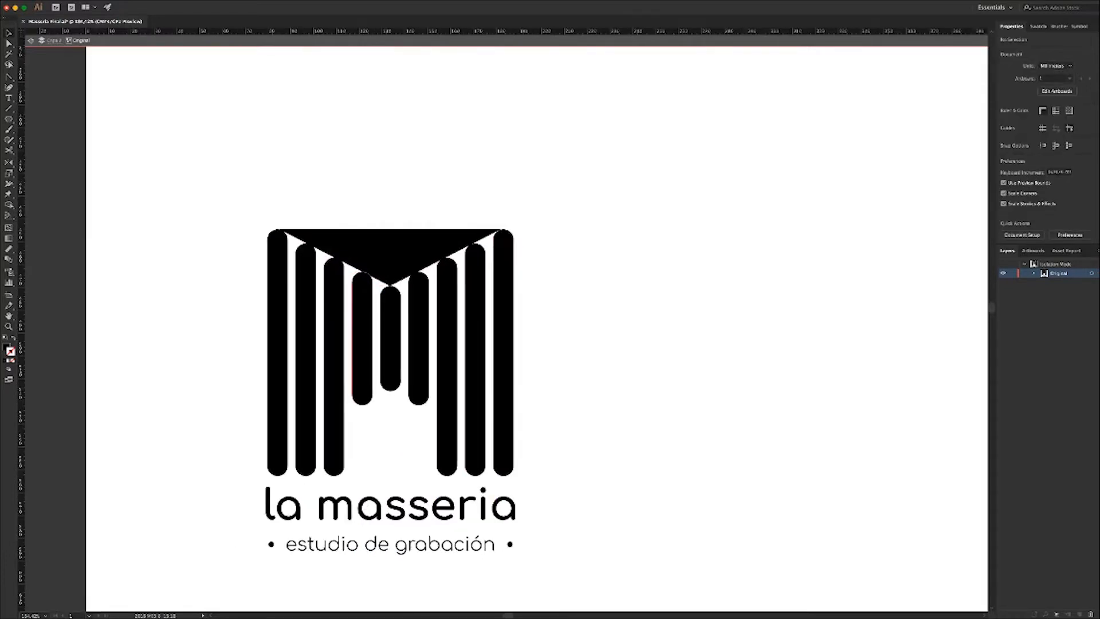
Shift the notch triangle slightly upward and to the right
{"action": "left_click", "coordinate": [390, 252]}
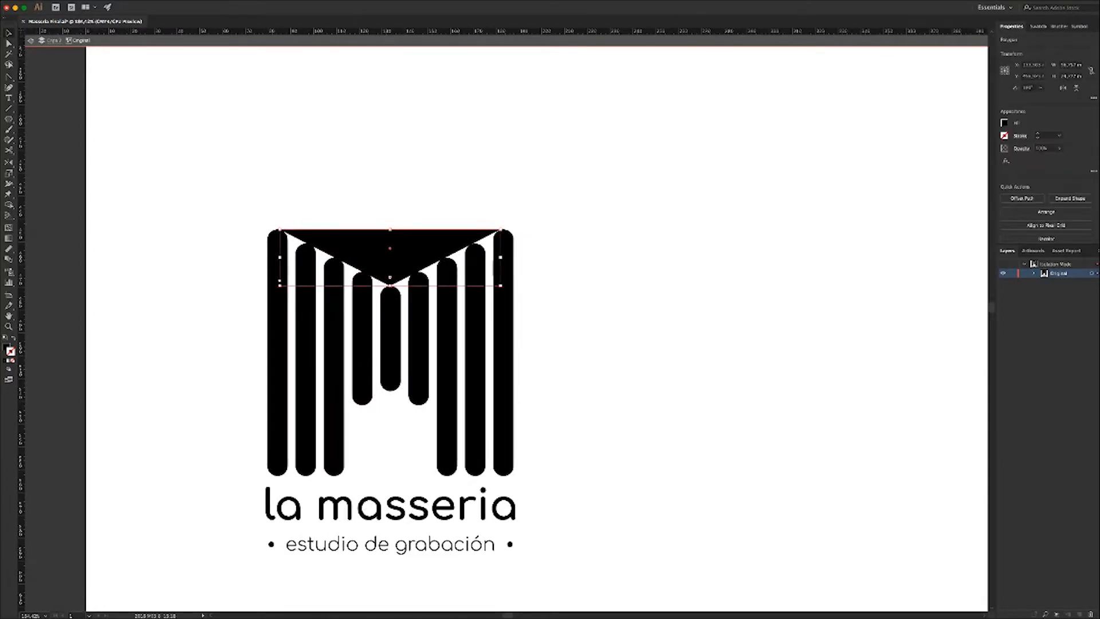
{"action": "left_click", "coordinate": [362, 525]}
{"action": "left_click", "coordinate": [390, 252]}
{"action": "left_click_drag", "start_coordinate": [390, 252], "coordinate": [413, 244]}
{"action": "left_click_drag", "start_coordinate": [404, 461], "coordinate": [423, 418]}
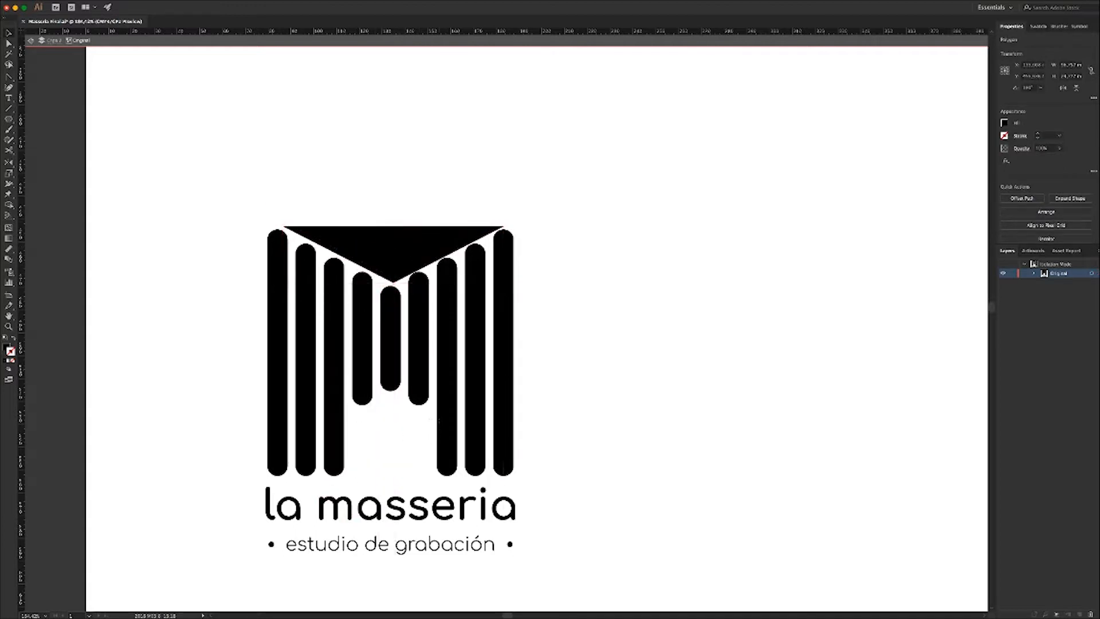
Draw a circle about 38 mm in diameter between the M's legs and fill both it and the triangle yellow
{"action": "key", "text": "l"}
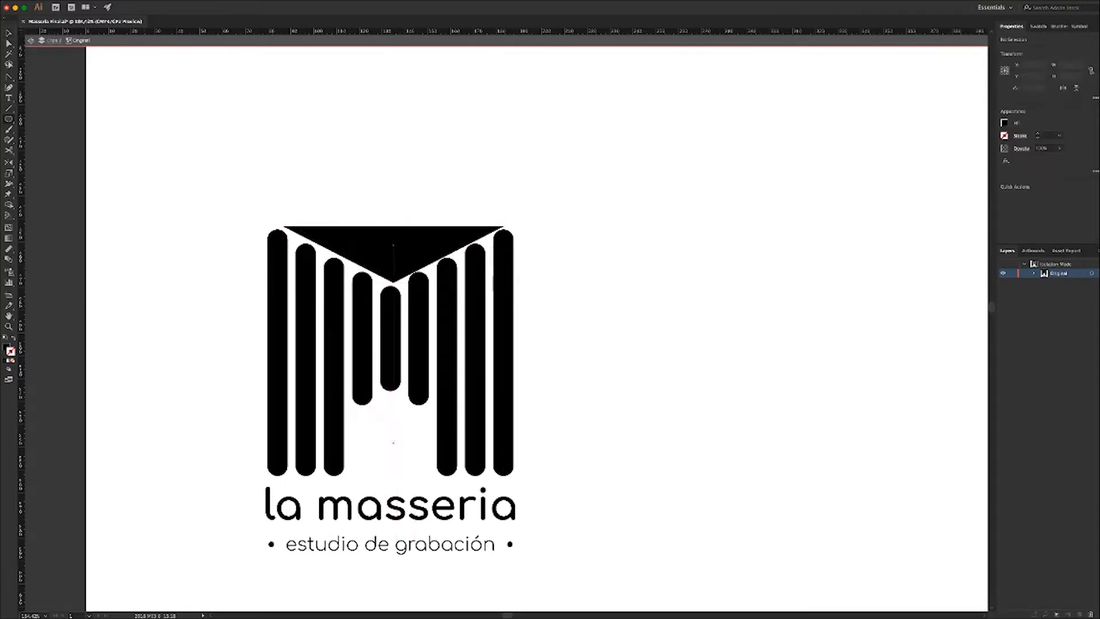
{"action": "left_click_drag", "start_coordinate": [393, 443], "coordinate": [436, 485]}
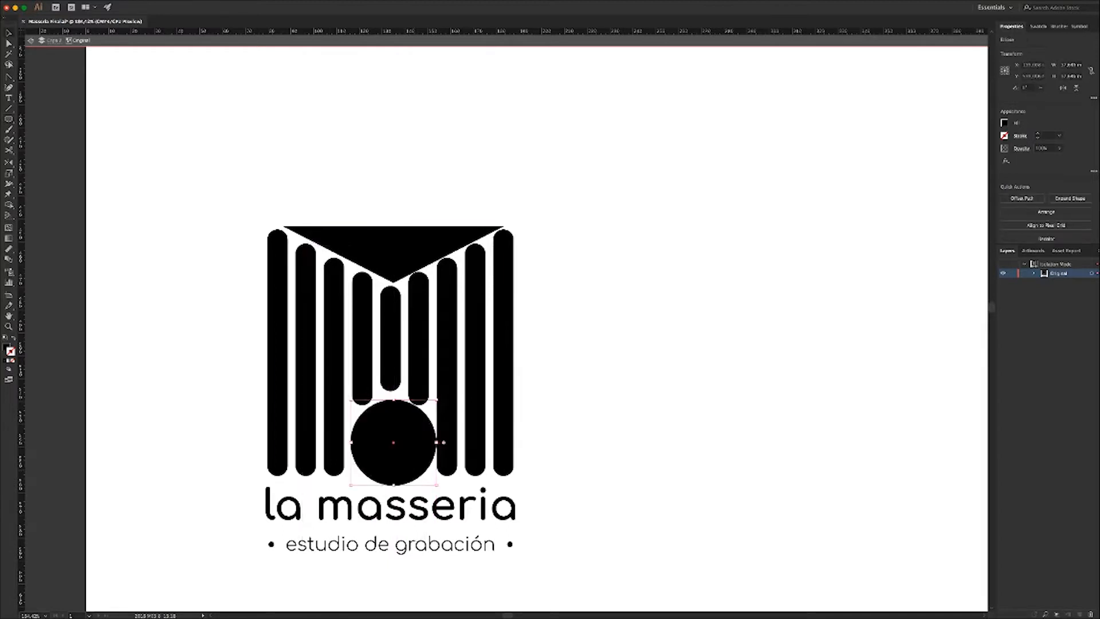
{"action": "left_click", "coordinate": [394, 250], "text": "shift"}
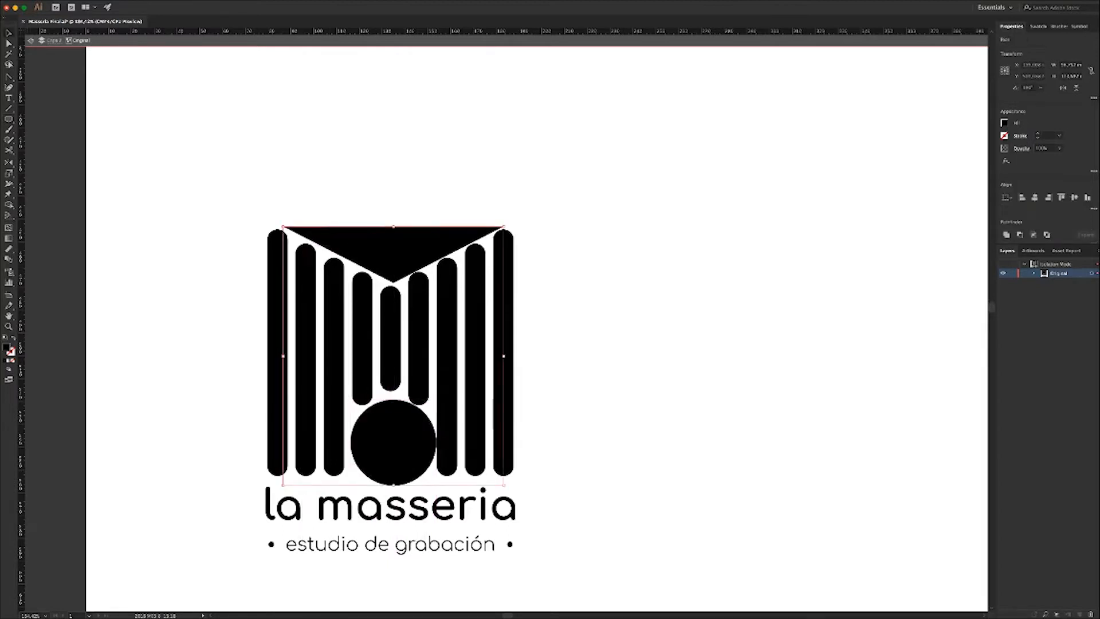
{"action": "left_click", "coordinate": [1005, 122]}
{"action": "key", "text": "super+shift+a"}
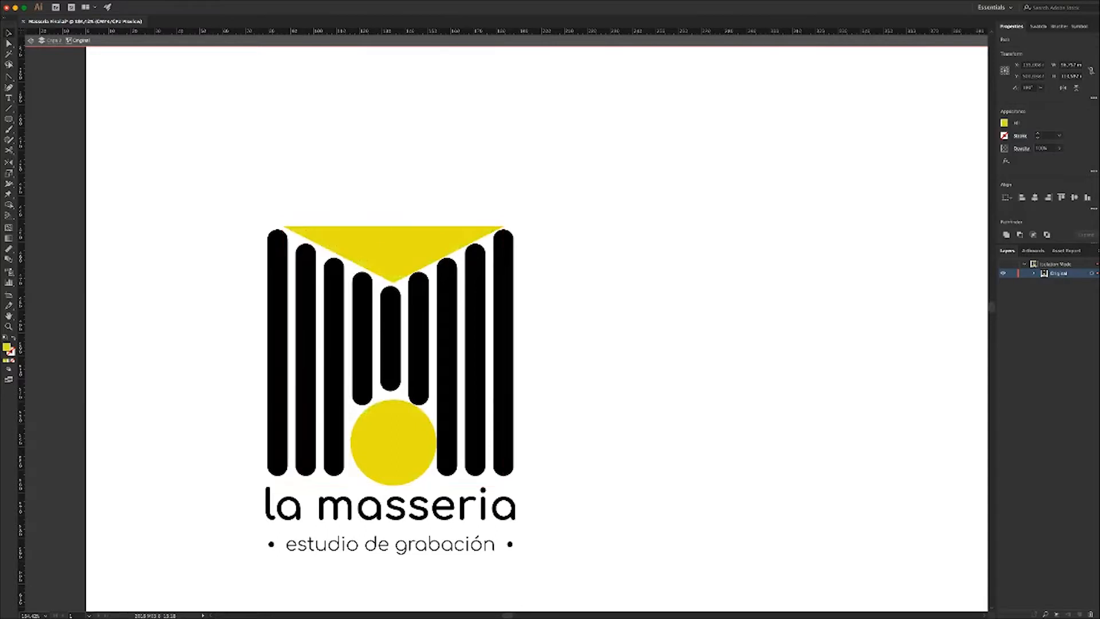
Draw a yellow rectangle about 9 by 14 mm across the M's first bar and place a copy beside the logo
{"action": "scroll", "coordinate": [507, 330], "scroll_direction": "down", "scroll_amount": 2}
{"action": "scroll", "coordinate": [507, 329], "scroll_direction": "left", "scroll_amount": 1}
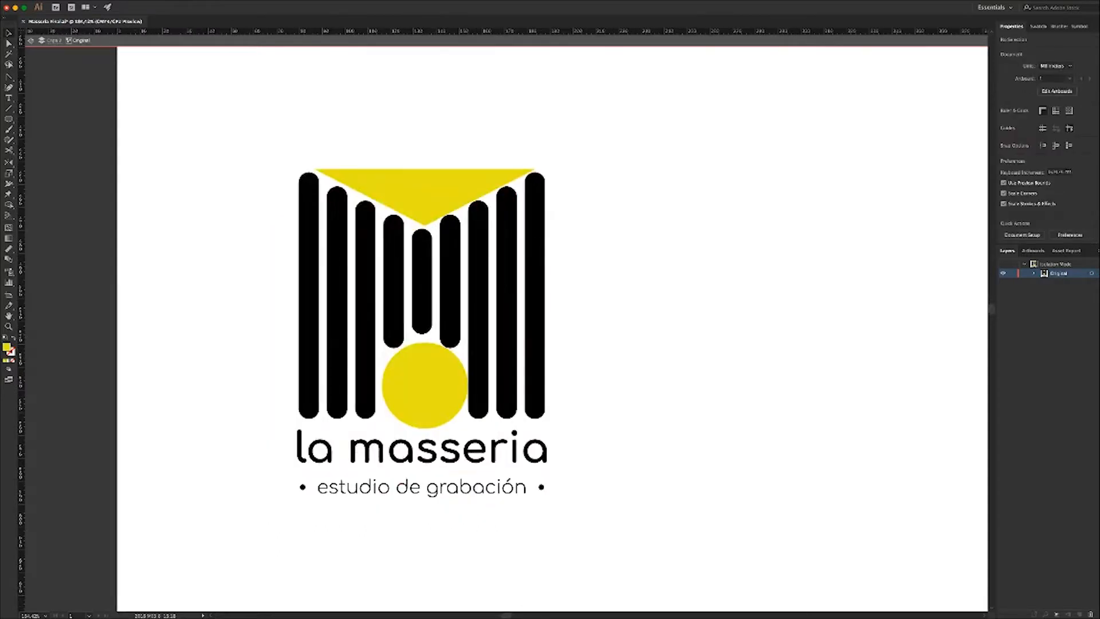
{"action": "key", "text": "m"}
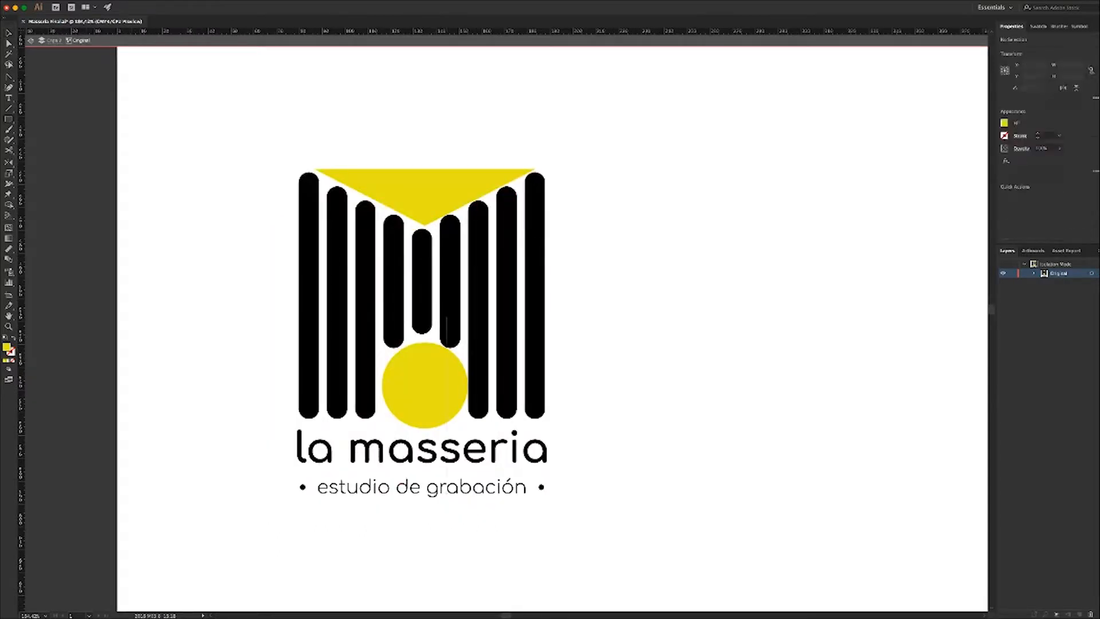
{"action": "left_click_drag", "start_coordinate": [299, 264], "coordinate": [603, 295]}
{"action": "scroll", "coordinate": [602, 296], "scroll_direction": "right", "scroll_amount": 6}
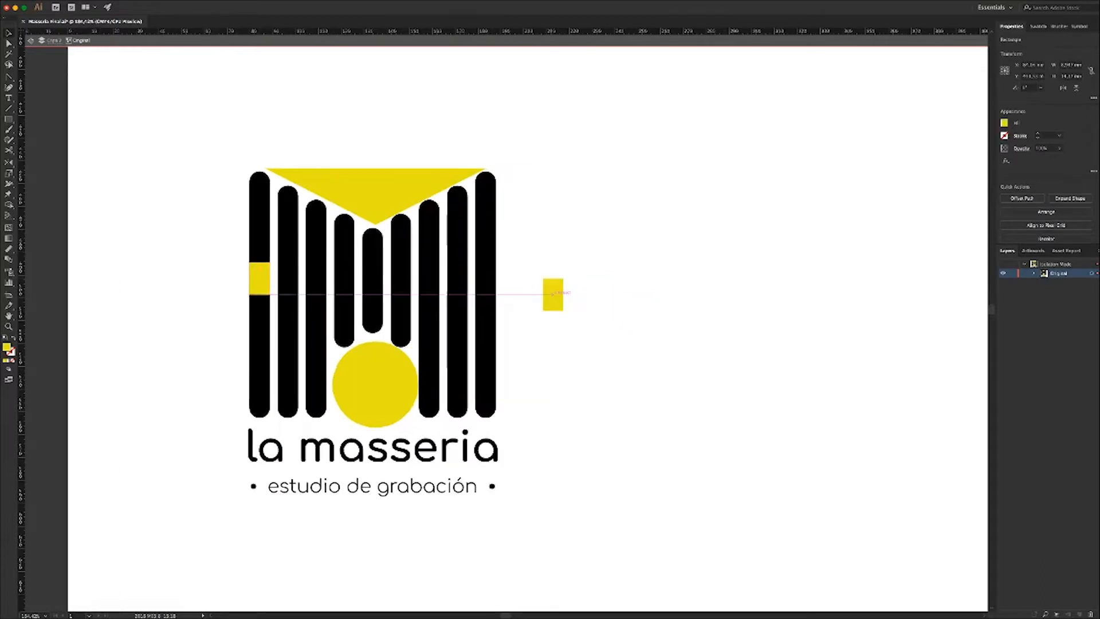
Stretch the copied rectangle to the full height of the outer bars and repeat it side by side into thirteen adjoining strips
{"action": "left_click_drag", "start_coordinate": [415, 272], "coordinate": [415, 165]}
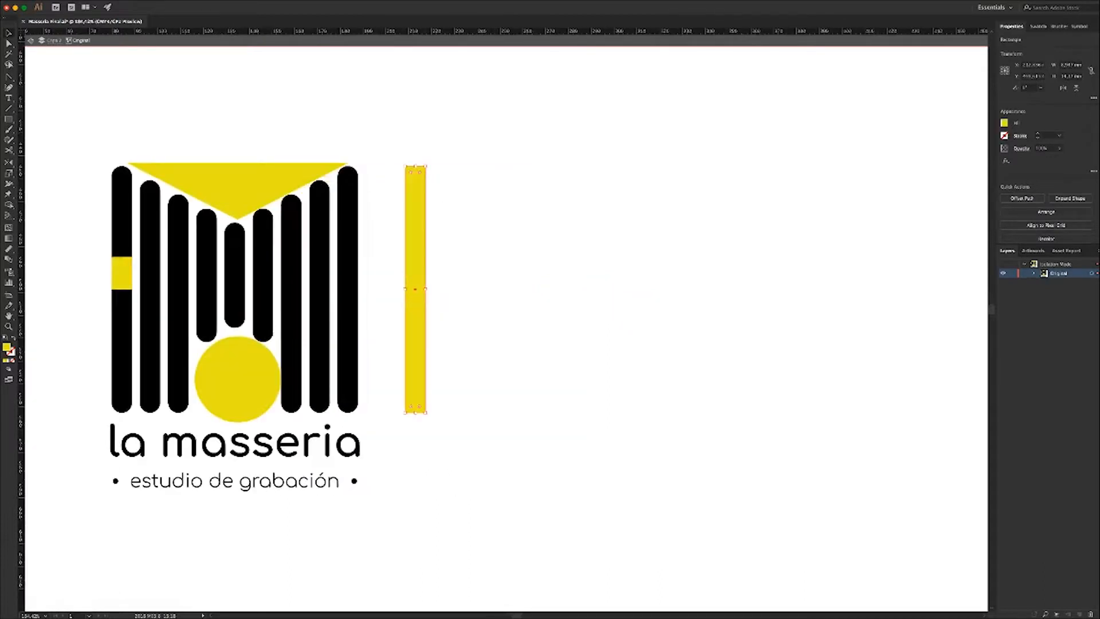
{"action": "left_click_drag", "start_coordinate": [415, 289], "coordinate": [437, 290]}
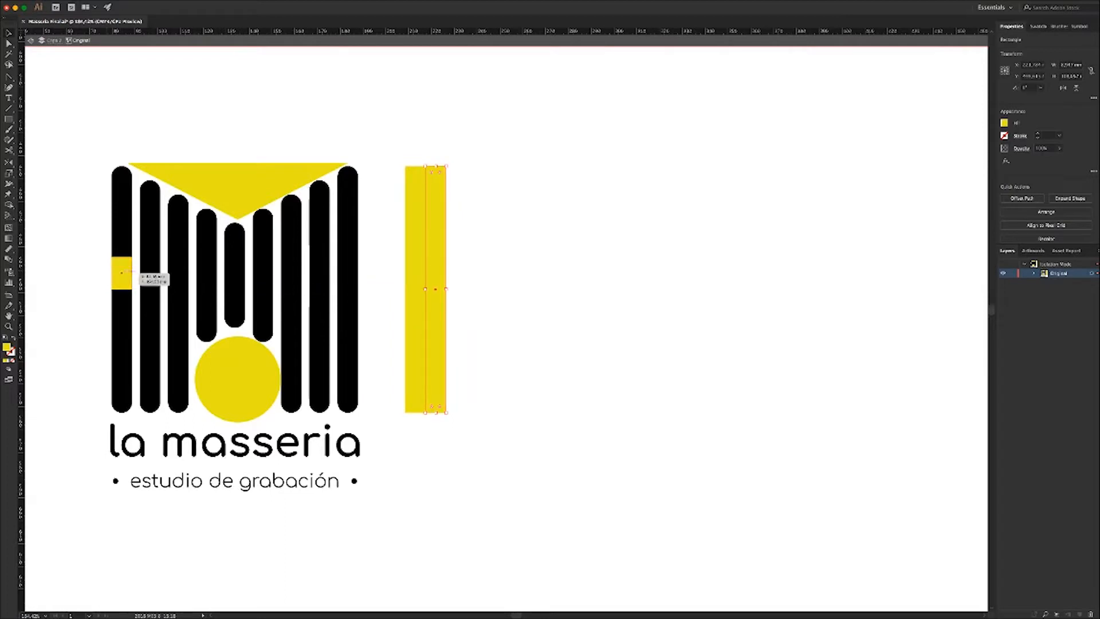
{"action": "left_click", "coordinate": [477, 291]}
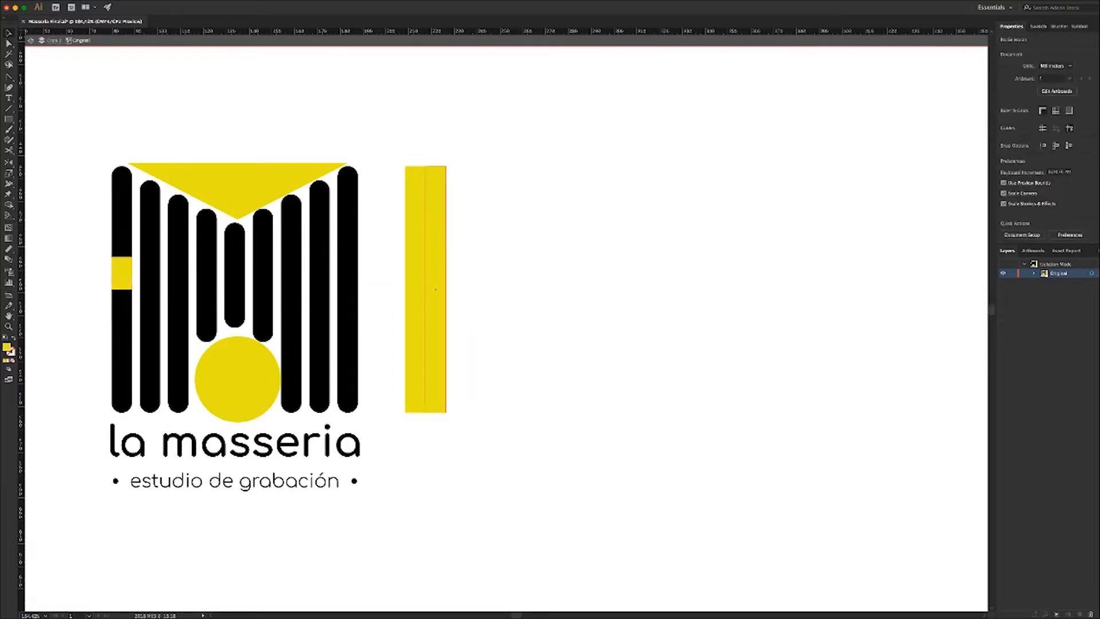
{"action": "left_click", "coordinate": [445, 289]}
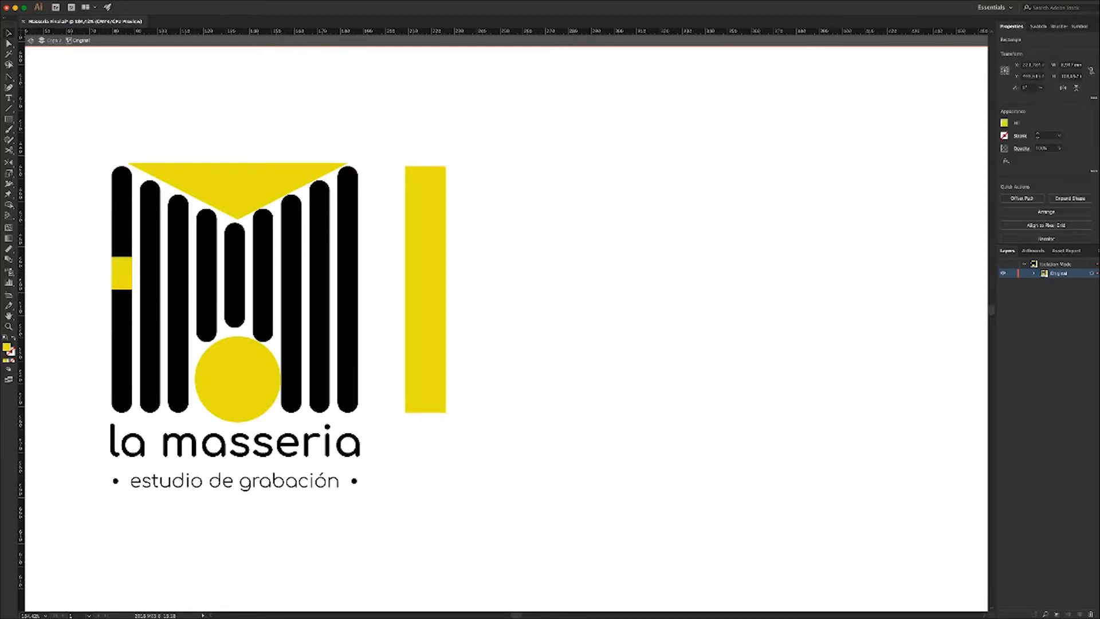
{"action": "left_click_drag", "start_coordinate": [445, 289], "coordinate": [659, 289]}
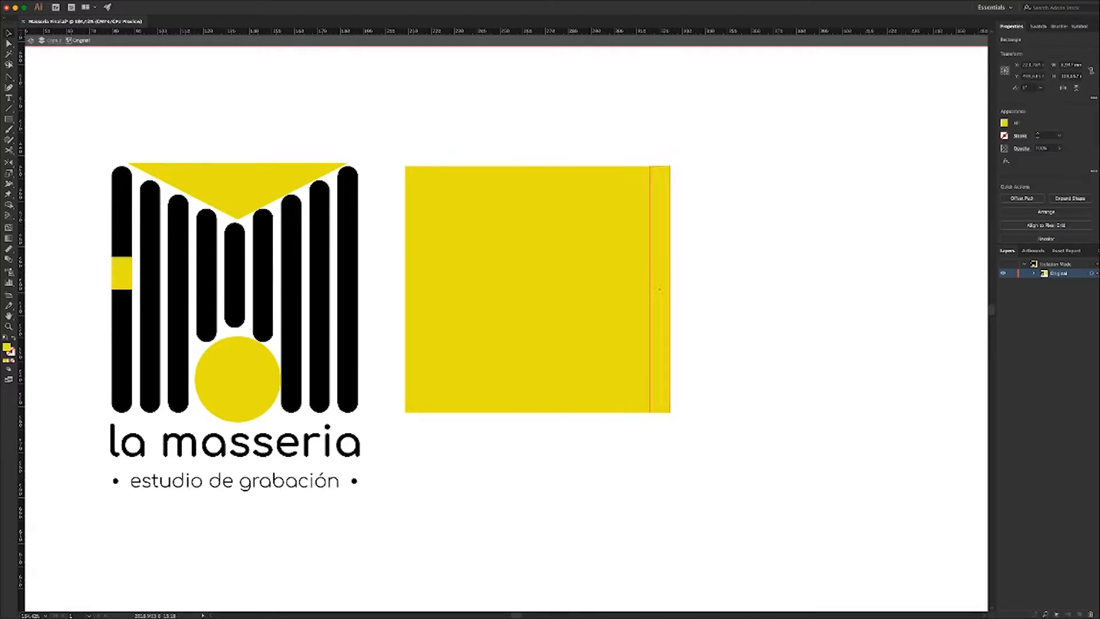
Delete every other yellow strip, from the first to the thirteenth, selecting them in outline view
{"action": "left_click", "coordinate": [389, 286]}
{"action": "left_click", "coordinate": [416, 287]}
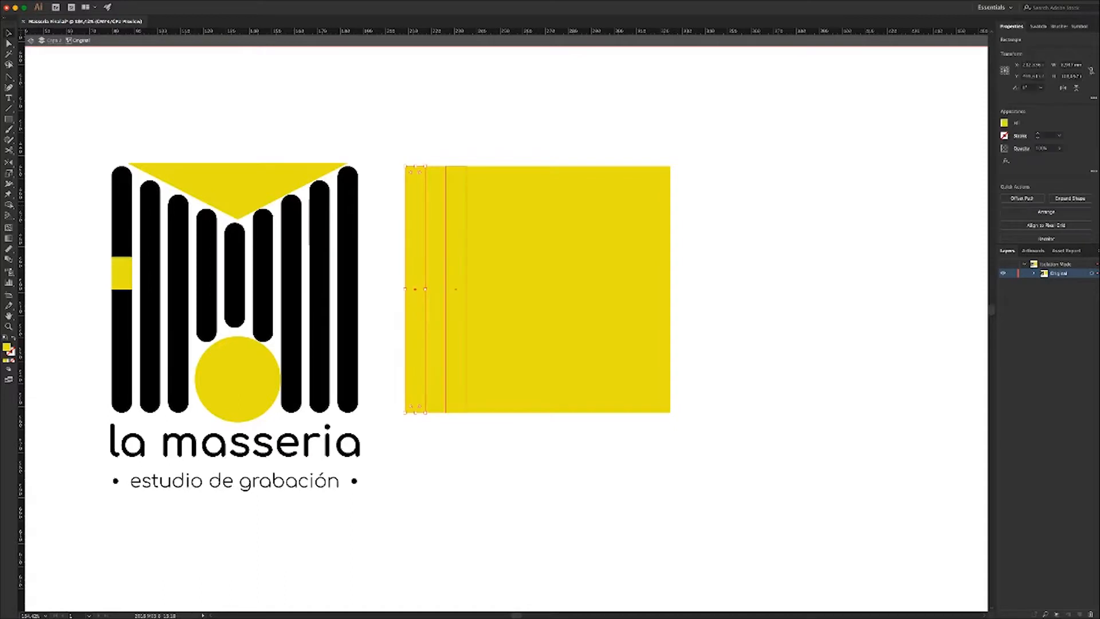
{"action": "key", "text": "super+y"}
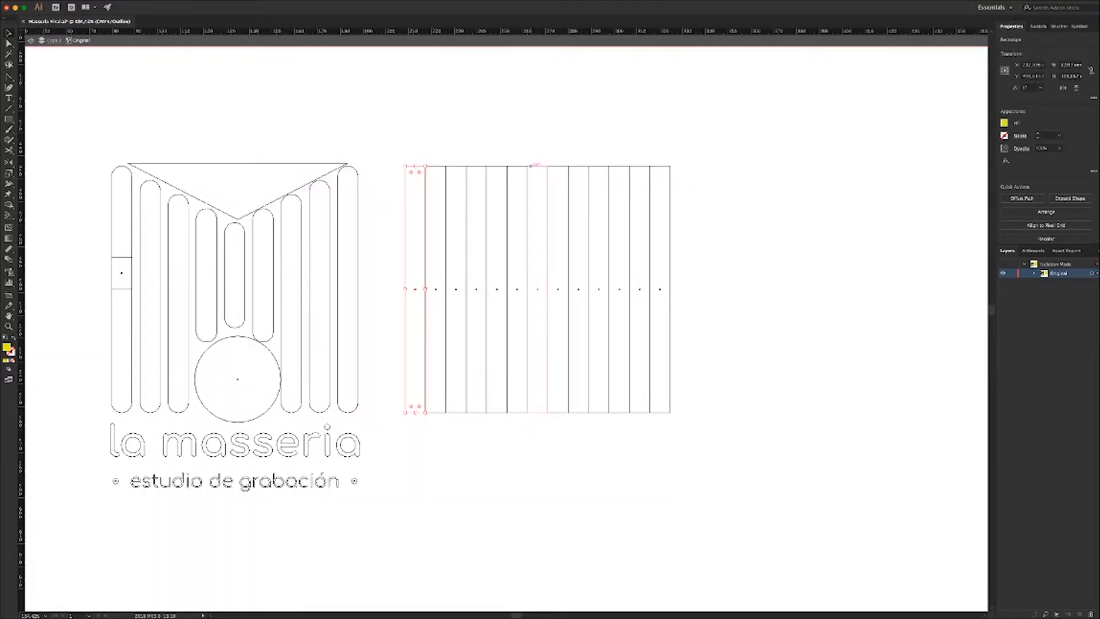
{"action": "mouse_move", "coordinate": [426, 289]}
{"action": "left_mouse_down"}
{"action": "mouse_move", "coordinate": [509, 289]}
{"action": "mouse_move", "coordinate": [425, 289]}
{"action": "left_mouse_up"}
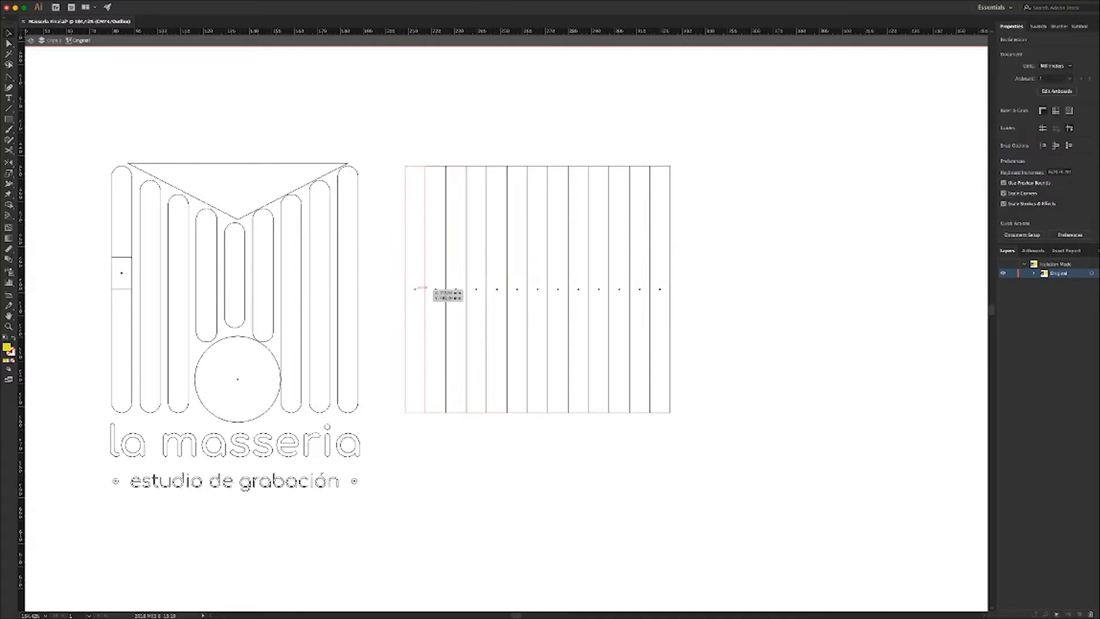
{"action": "left_click", "coordinate": [499, 289], "text": "shift"}
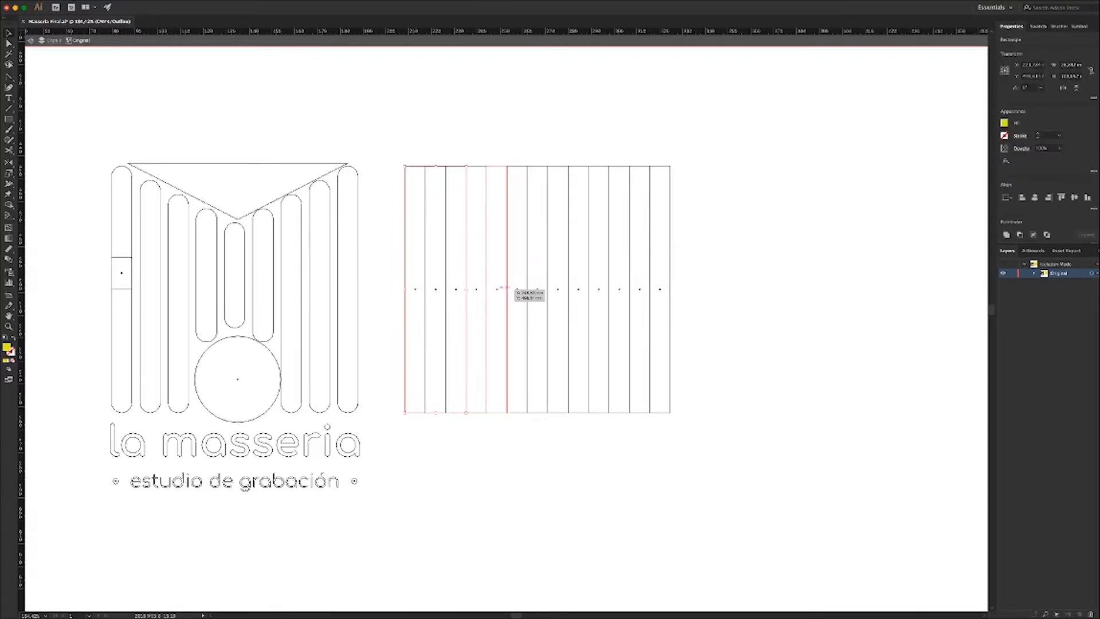
{"action": "left_click", "coordinate": [543, 289], "text": "shift"}
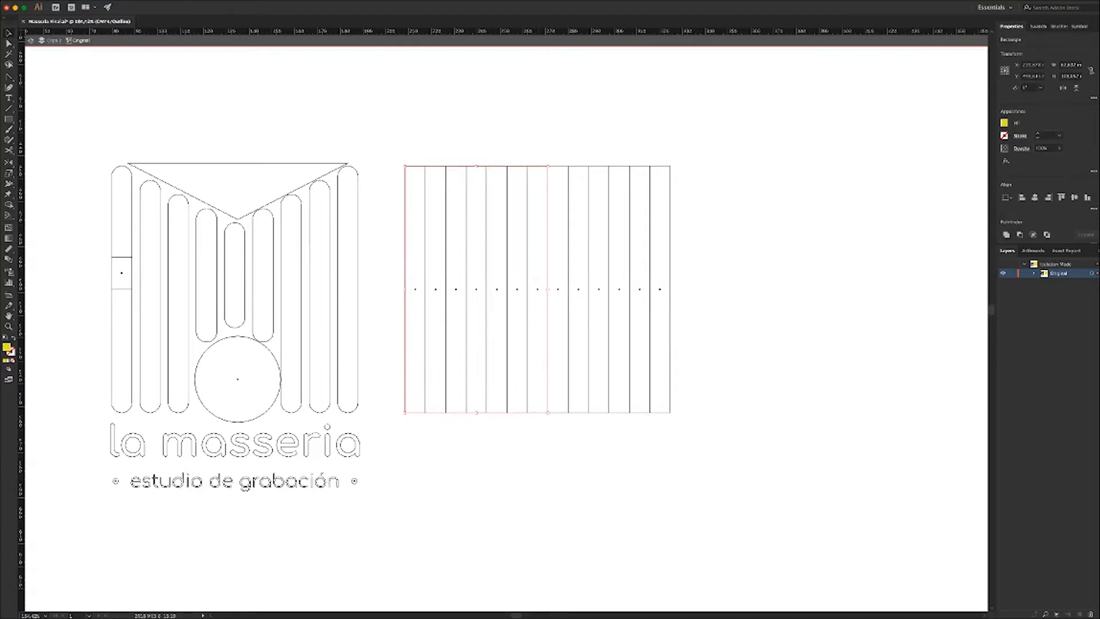
{"action": "left_click", "coordinate": [578, 289], "text": "shift"}
{"action": "left_click", "coordinate": [626, 288], "text": "shift"}
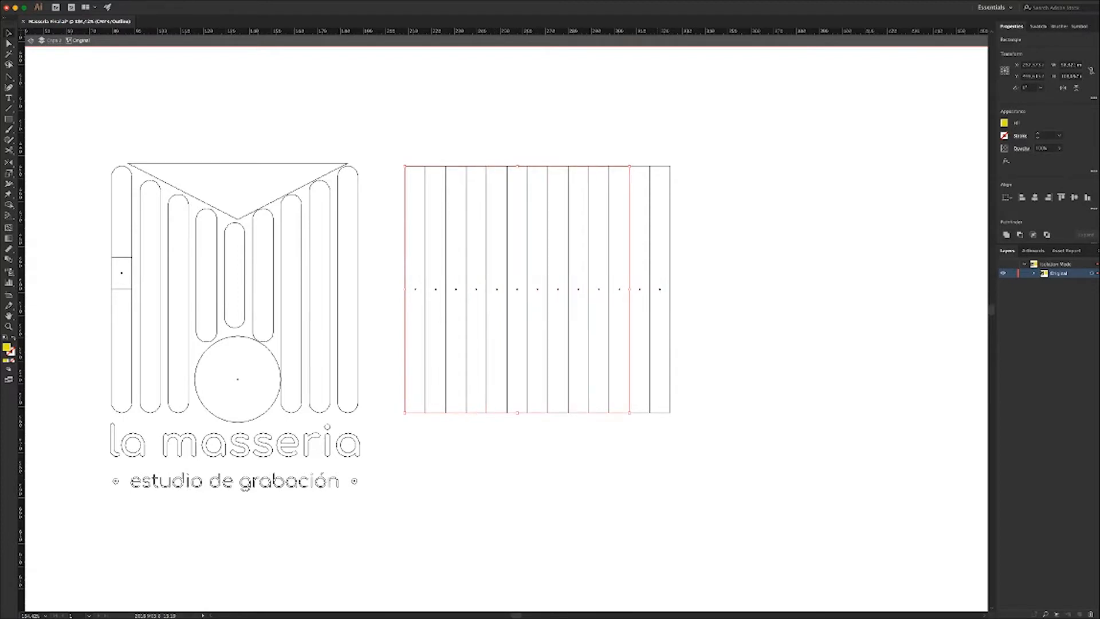
{"action": "left_click", "coordinate": [640, 288], "text": "shift"}
{"action": "left_click", "coordinate": [662, 288], "text": "shift"}
{"action": "key", "text": "ctrl+y"}
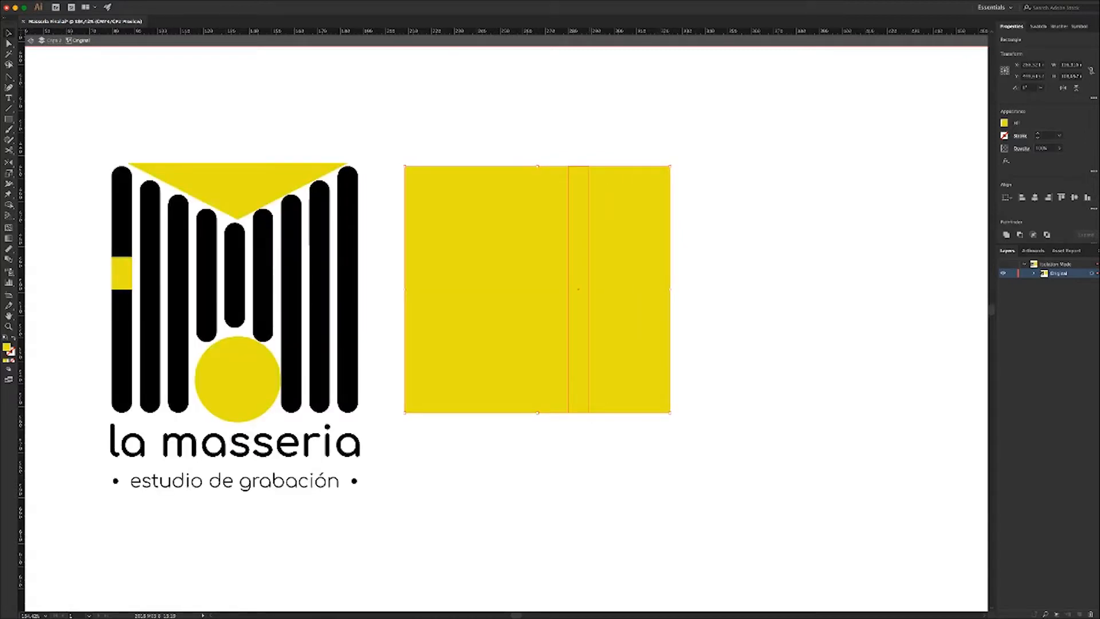
{"action": "key", "text": "Delete"}
{"action": "left_click", "coordinate": [641, 288]}
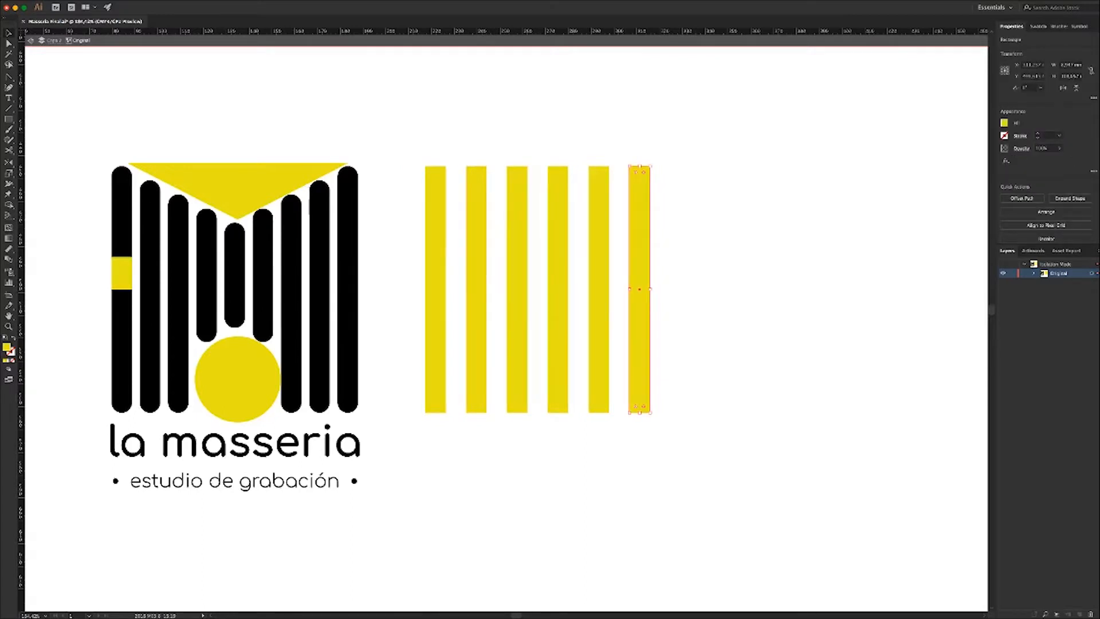
{"action": "key", "text": "super+shift+a"}
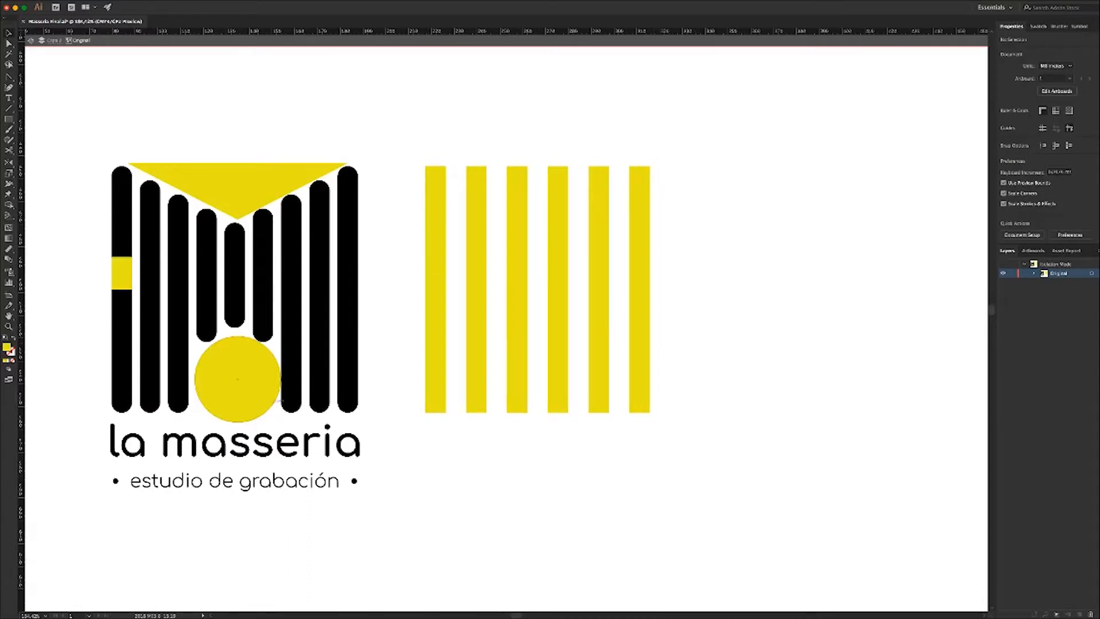
Move the yellow circle slightly left to centre it beneath the M's middle bar
{"action": "left_click", "coordinate": [279, 376]}
{"action": "left_click_drag", "start_coordinate": [279, 375], "coordinate": [275, 375]}
{"action": "key", "text": "super+shift+a"}
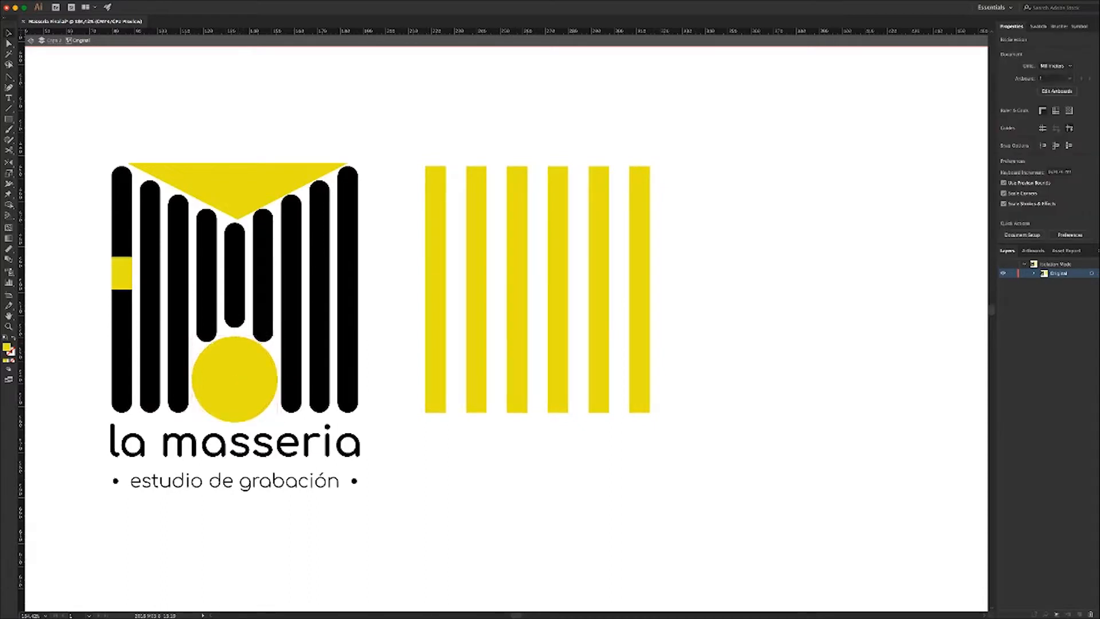
Hide the panels to clear working space beside the yellow strips
{"action": "left_click", "coordinate": [435, 290]}
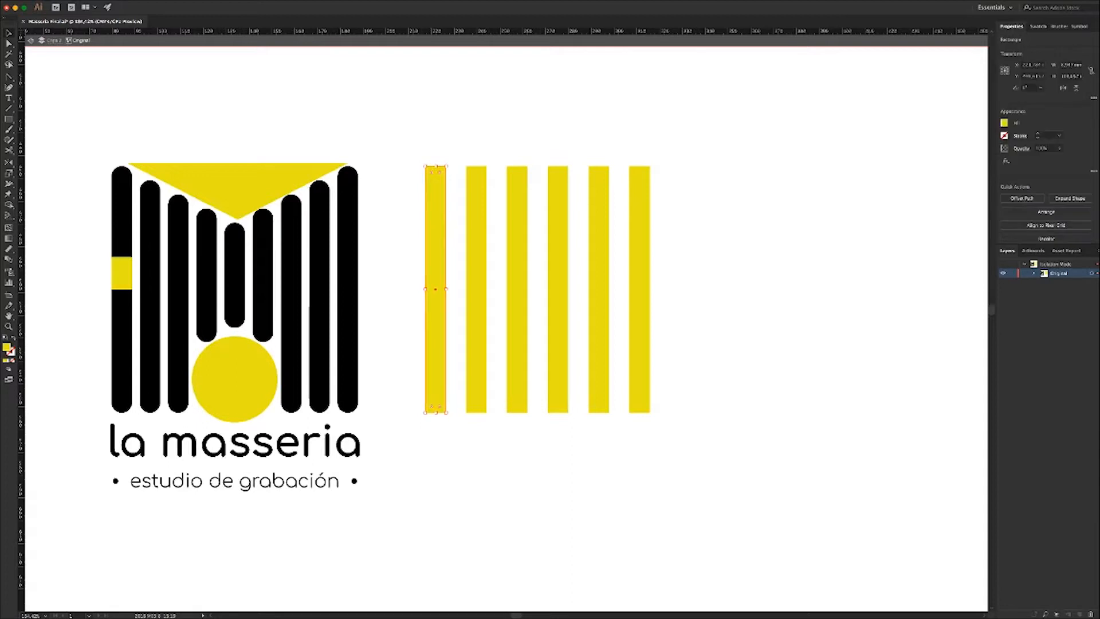
{"action": "key", "text": "super+shift+a"}
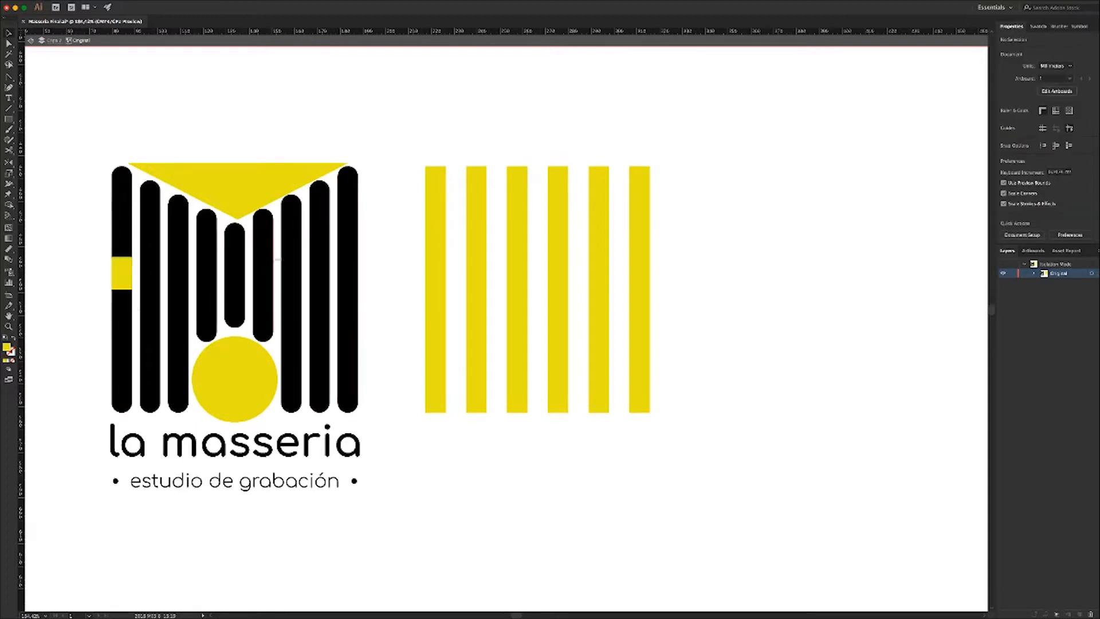
{"action": "key", "text": "Tab"}
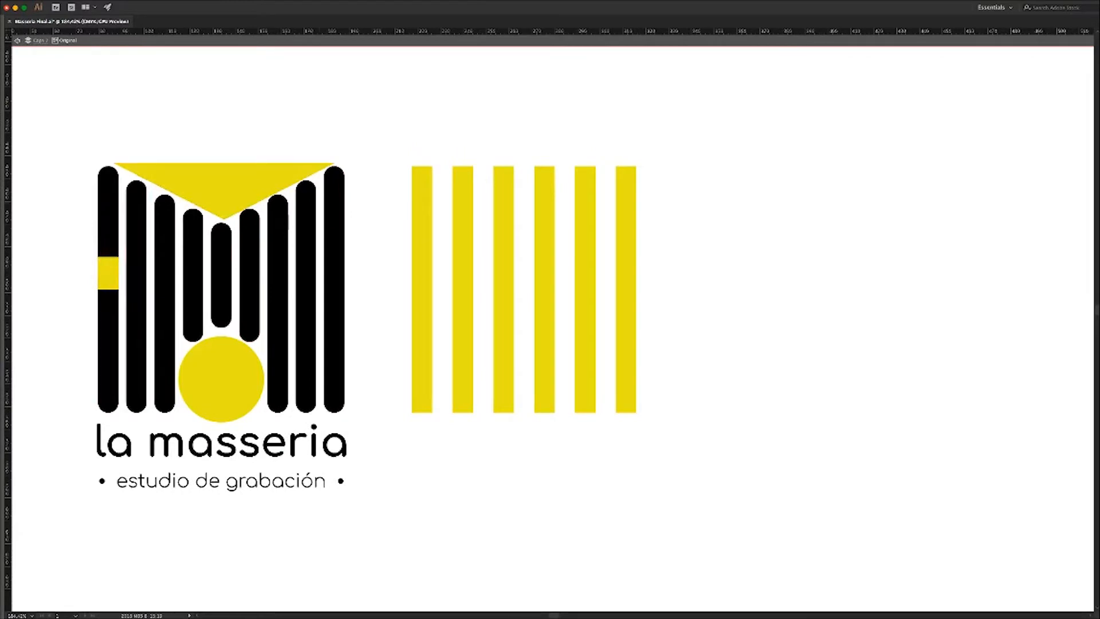
{"action": "scroll", "coordinate": [551, 327], "scroll_direction": "right", "scroll_amount": 2}
{"action": "scroll", "coordinate": [550, 327], "scroll_direction": "up", "scroll_amount": 1}
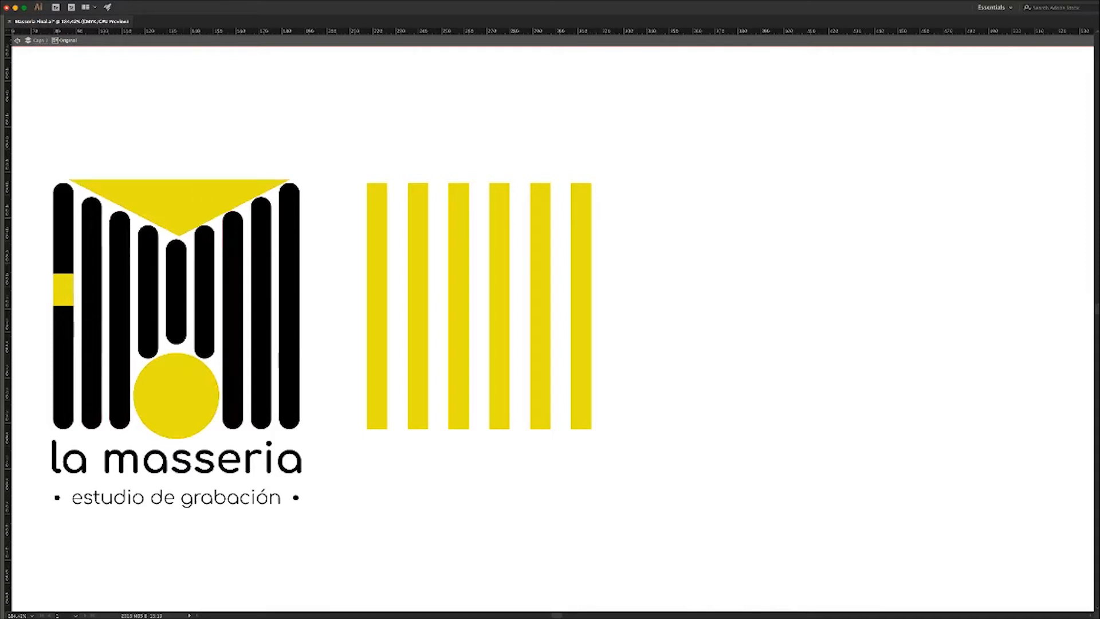
Add a text letter "M" beside the yellow strips and increase its font size slightly
{"action": "type", "text": "M"}
{"action": "key", "text": "super+a"}
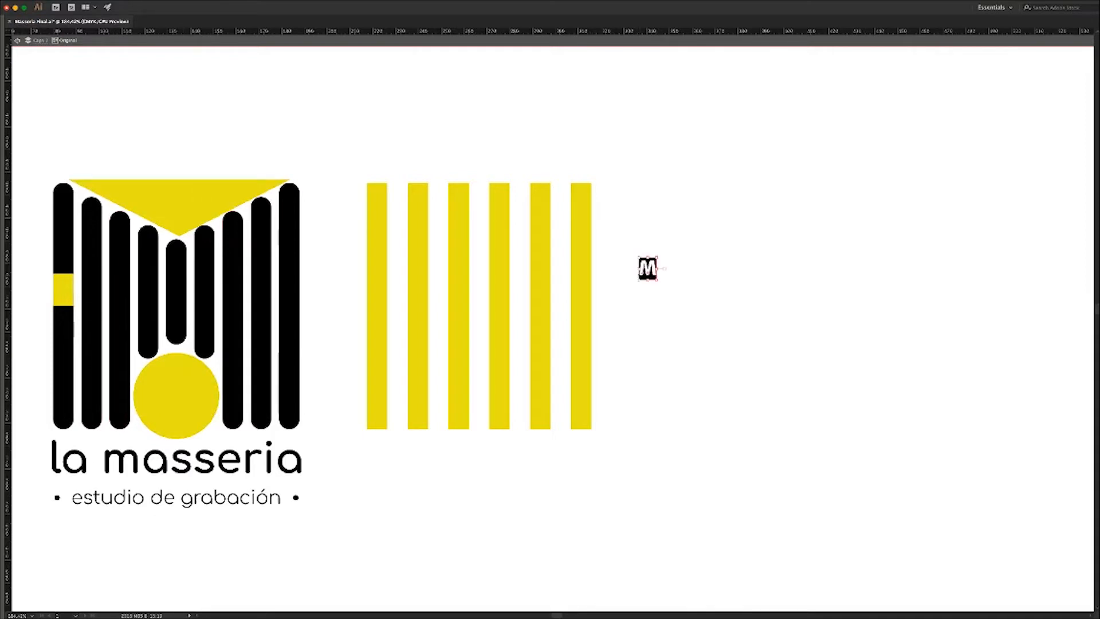
{"action": "key", "text": "shift+super+period"}
{"action": "key", "text": "shift+super+period"}
{"action": "key", "text": "shift+super+period"}
{"action": "key", "text": "shift+super+period"}
{"action": "key", "text": "shift+super+period"}
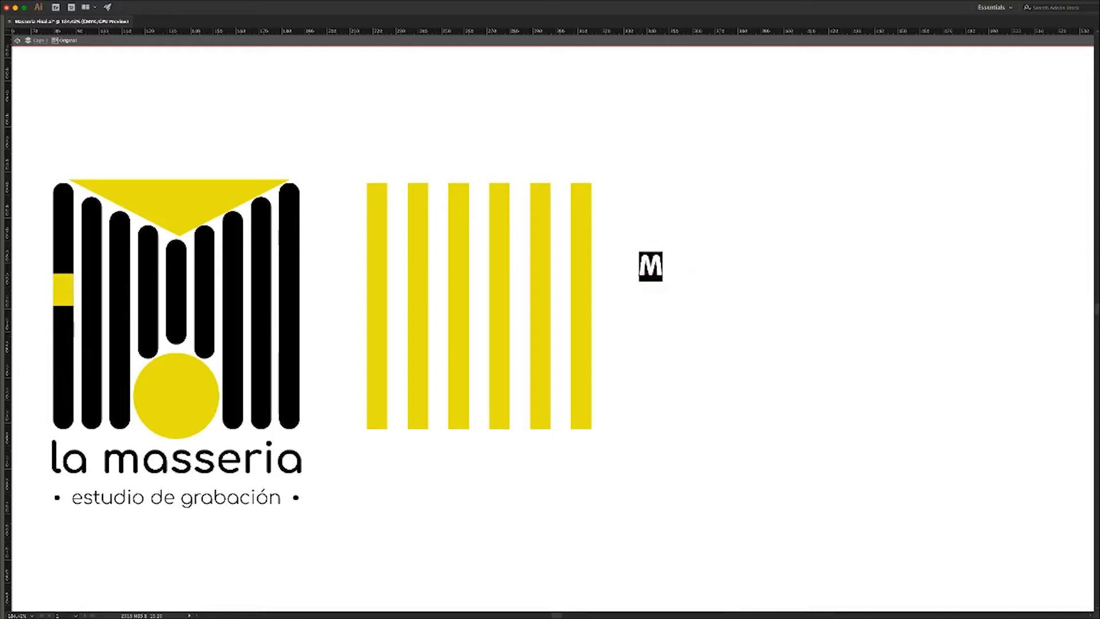
{"action": "type", "text": "v"}
{"action": "key", "text": "super+z"}
{"action": "key", "text": "Escape"}
{"action": "key", "text": "super+shift+a"}
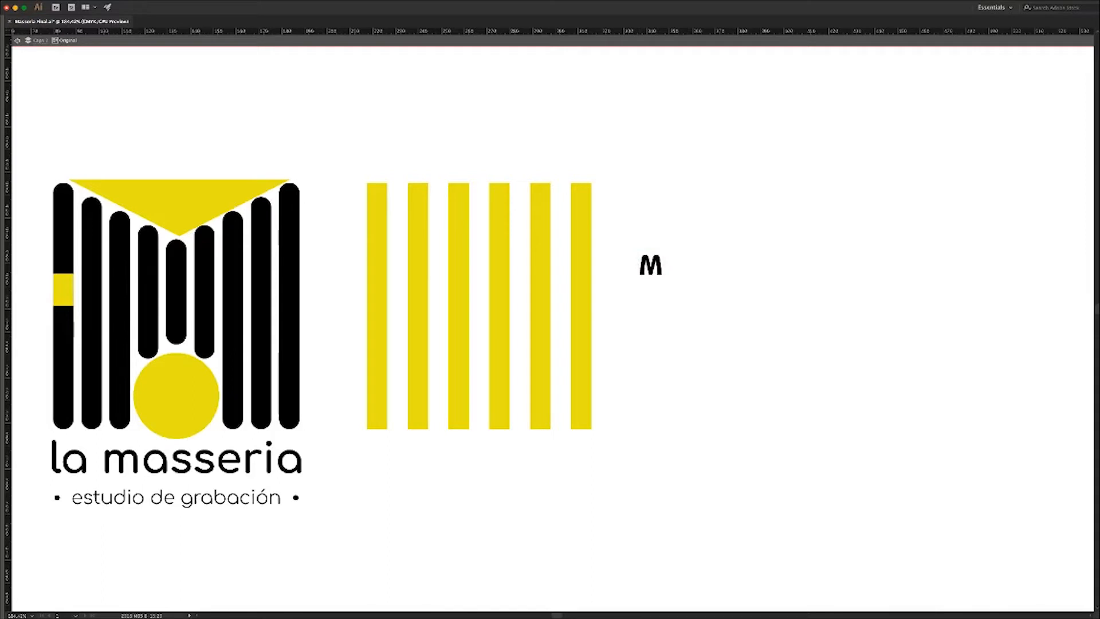
Scale the letter M up to about half the strips' height and move it well clear of the strips
{"action": "left_click", "coordinate": [651, 265]}
{"action": "left_click_drag", "start_coordinate": [663, 254], "coordinate": [716, 206]}
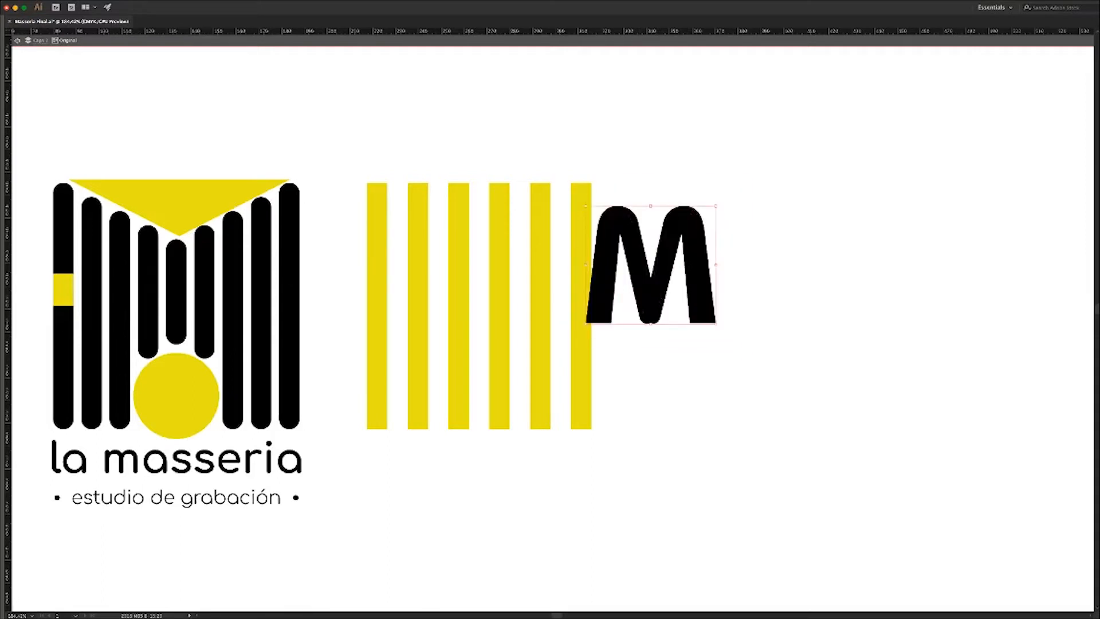
{"action": "left_click_drag", "start_coordinate": [665, 284], "coordinate": [894, 383]}
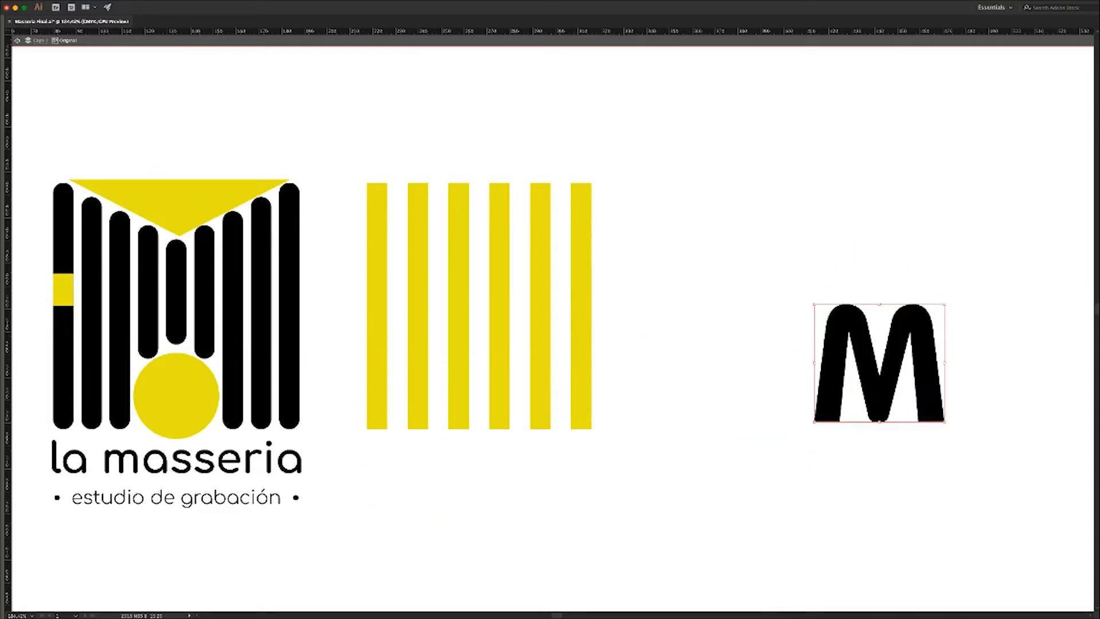
{"action": "key", "text": "super+shift+a"}
{"action": "scroll", "coordinate": [550, 326], "scroll_direction": "left", "scroll_amount": 3}
{"action": "scroll", "coordinate": [550, 327], "scroll_direction": "right", "scroll_amount": 1}
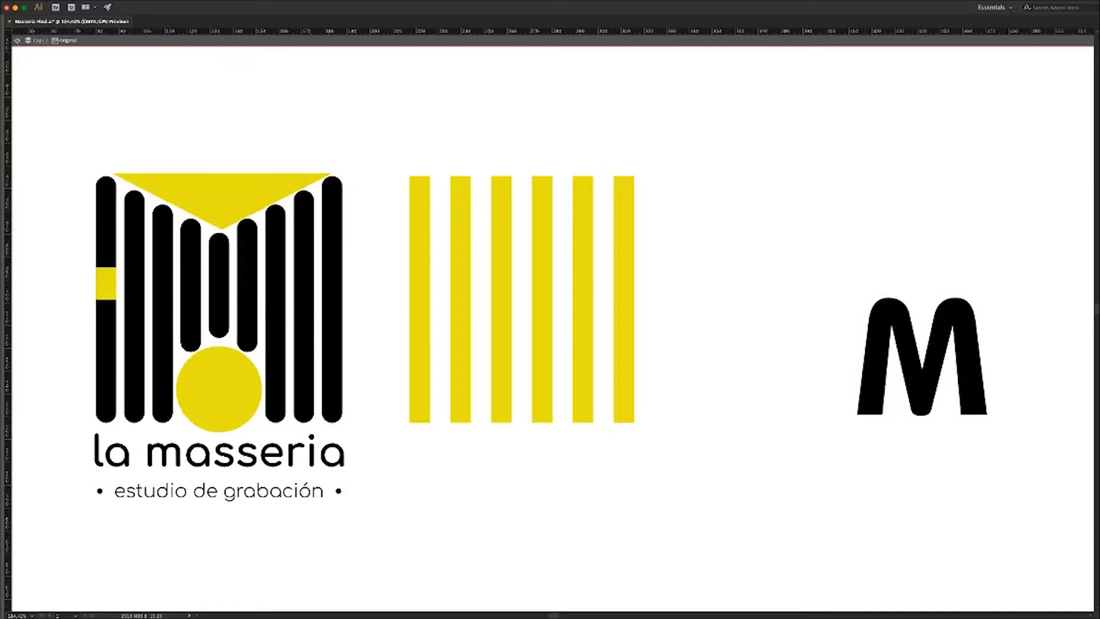
Draw a yellow triangle in the letter M's upper notch and place a copy over its left lower opening
{"action": "left_click_drag", "start_coordinate": [234, 189], "coordinate": [935, 331]}
{"action": "left_click_drag", "start_coordinate": [1036, 341], "coordinate": [893, 386]}
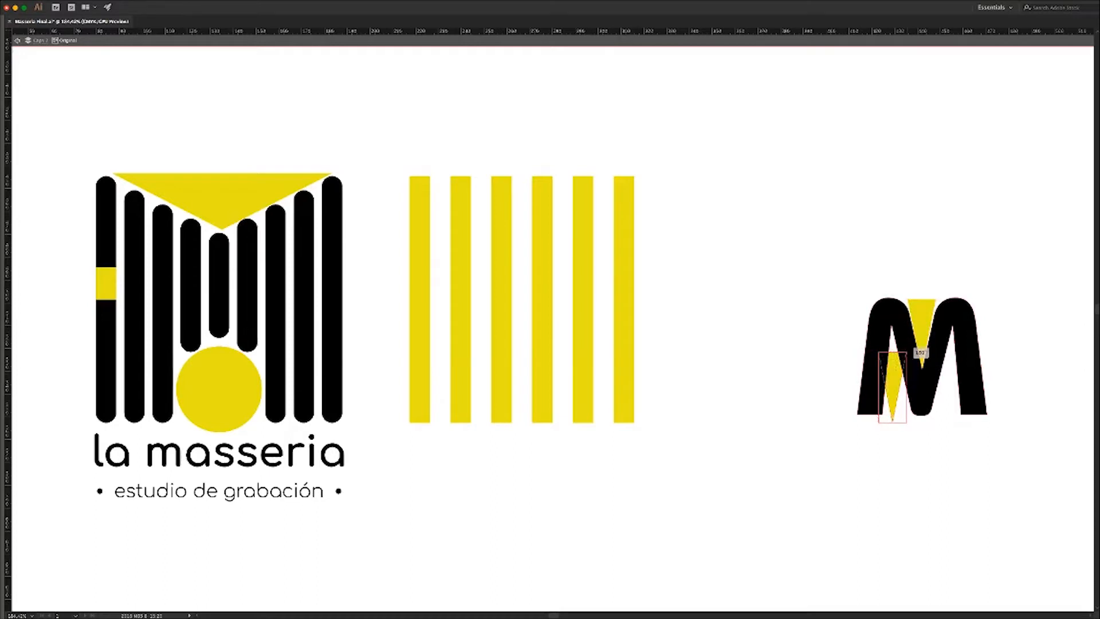
Try to rotate the copied triangle to fit the letter M's left opening
{"action": "left_click_drag", "start_coordinate": [920, 351], "coordinate": [869, 327]}
{"action": "key", "text": "super+z"}
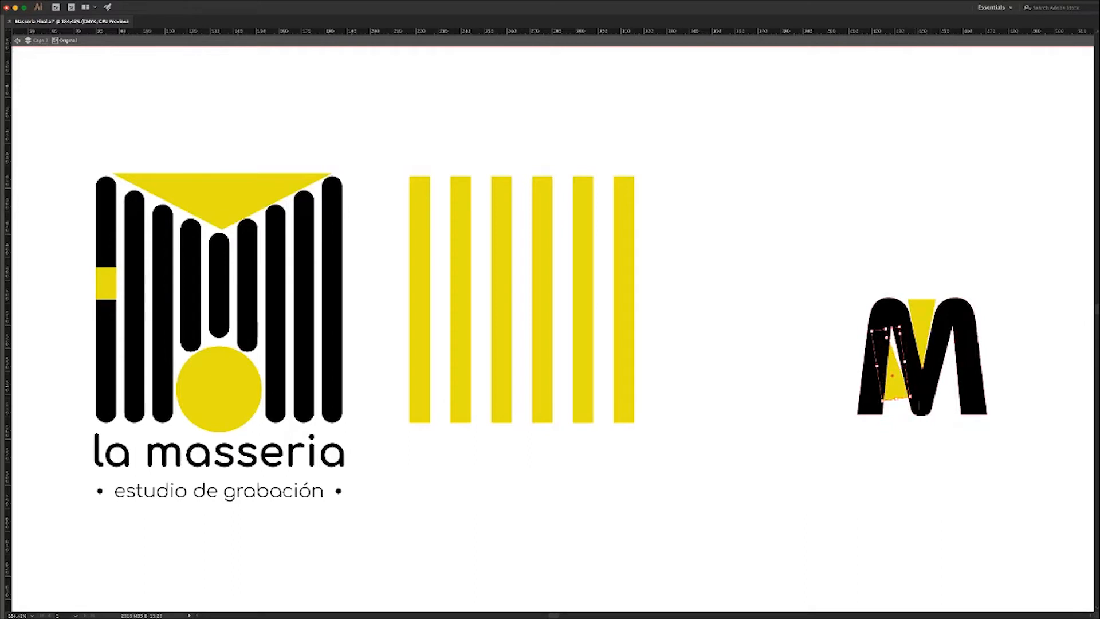
{"action": "left_click_drag", "start_coordinate": [919, 406], "coordinate": [915, 410]}
{"action": "key", "text": "super+z"}
{"action": "key", "text": "super+z"}
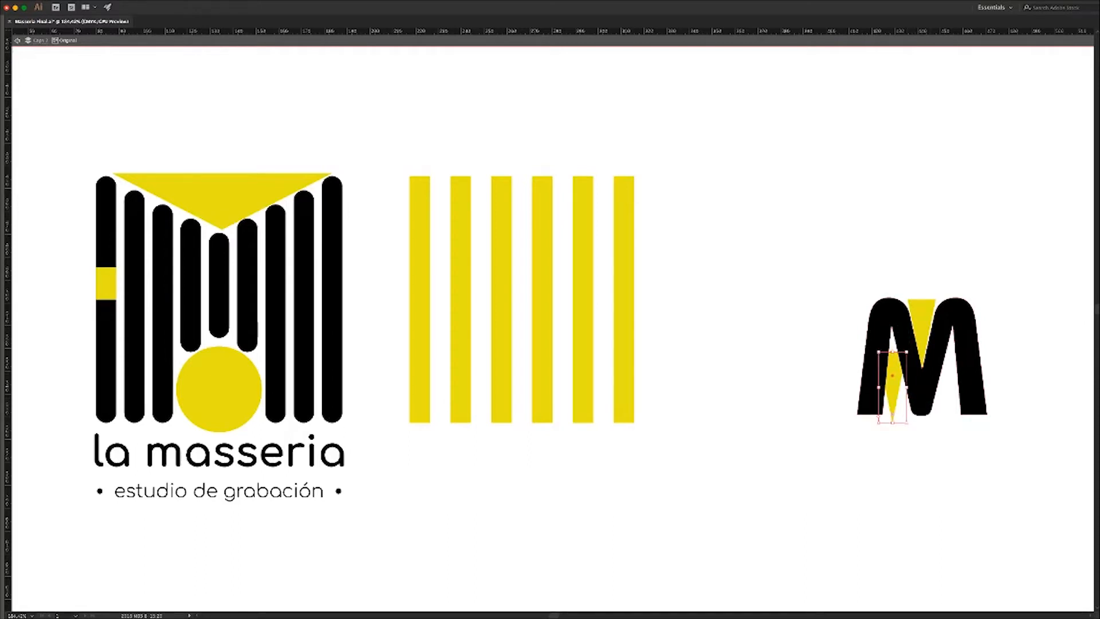
Flip the copied triangle to point upward and fit one in each of the letter M's two lower openings
{"action": "key", "text": "o"}
{"action": "key", "text": "Return"}
{"action": "key", "text": "v"}
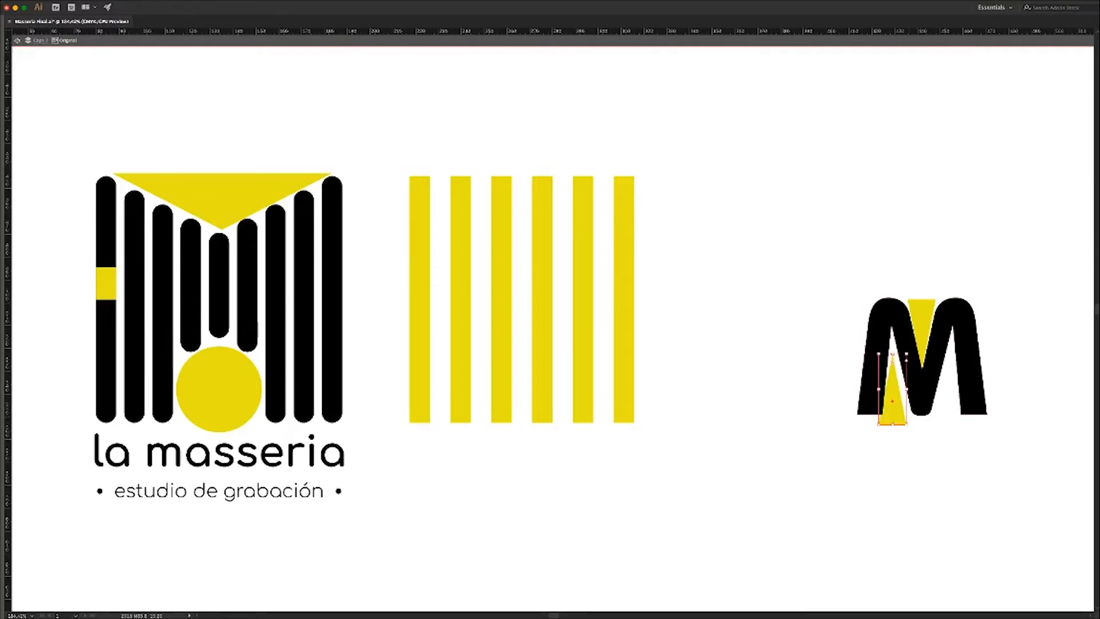
{"action": "left_click_drag", "start_coordinate": [898, 404], "coordinate": [946, 396]}
{"action": "left_click", "coordinate": [894, 420]}
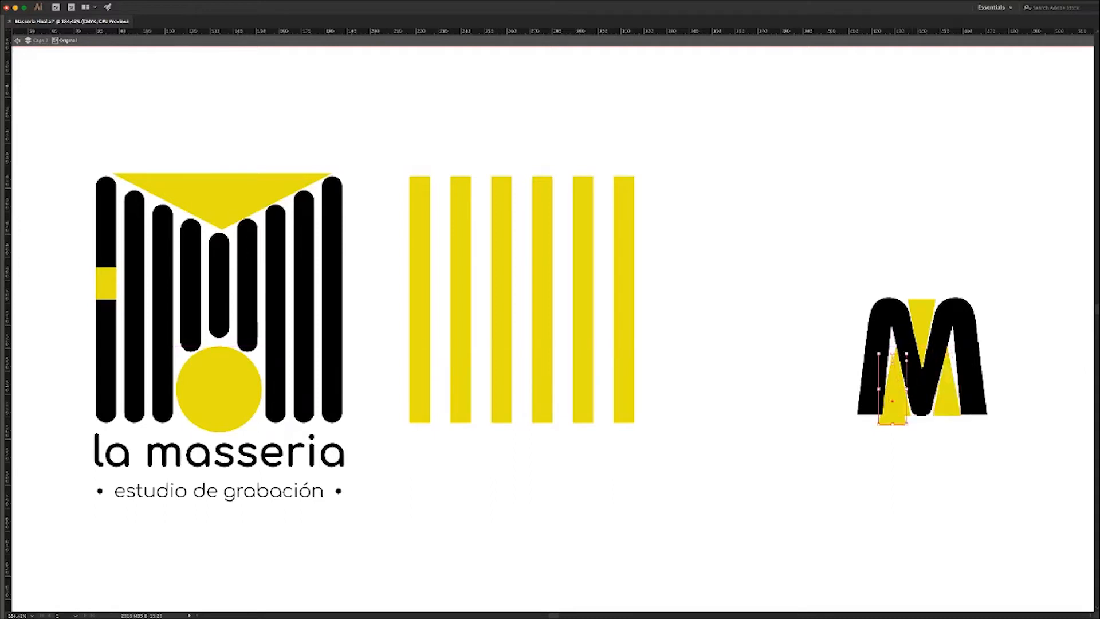
{"action": "key", "text": "Delete"}
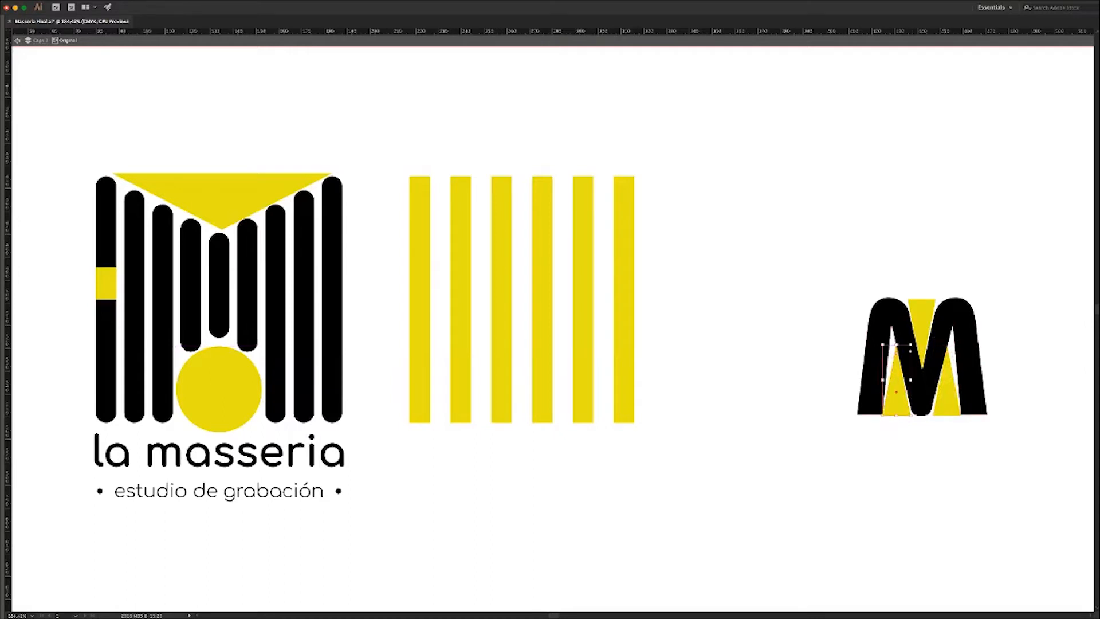
Remove the yellow triangles from the letter M's upper notch and lower openings
{"action": "left_click", "coordinate": [947, 392]}
{"action": "left_click", "coordinate": [969, 335]}
{"action": "left_click", "coordinate": [1011, 349]}
{"action": "left_click", "coordinate": [948, 396]}
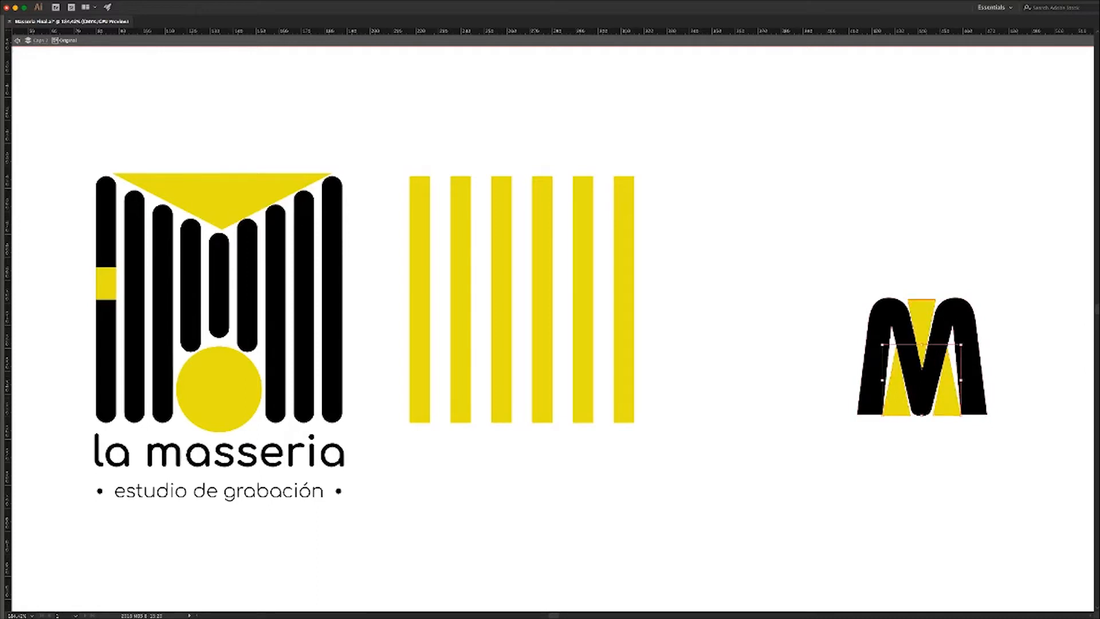
{"action": "key", "text": "Down"}
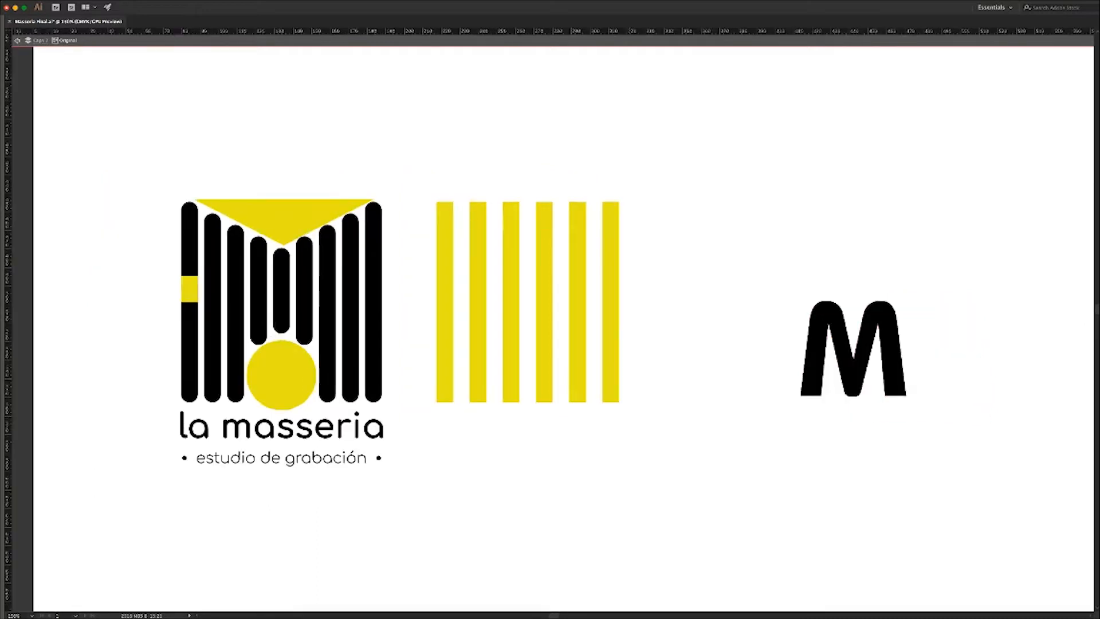
Leave isolation mode and copy the bar symbol out of the horizontal "la masseria" logo
{"action": "key", "text": "super+minus"}
{"action": "key", "text": "super+minus"}
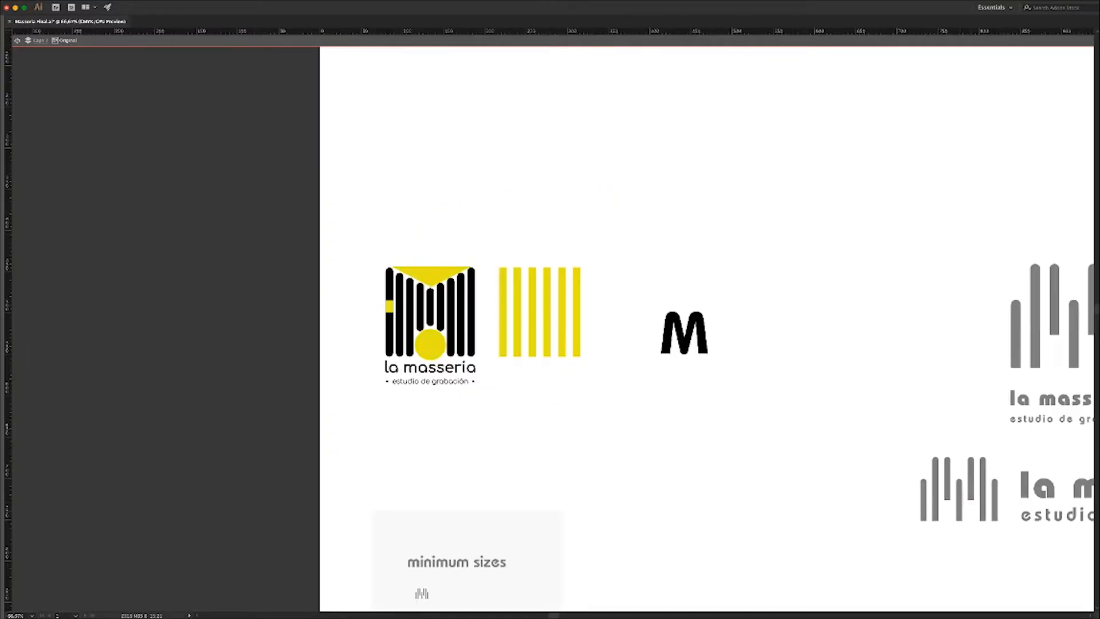
{"action": "key", "text": "Escape"}
{"action": "left_click", "coordinate": [961, 500]}
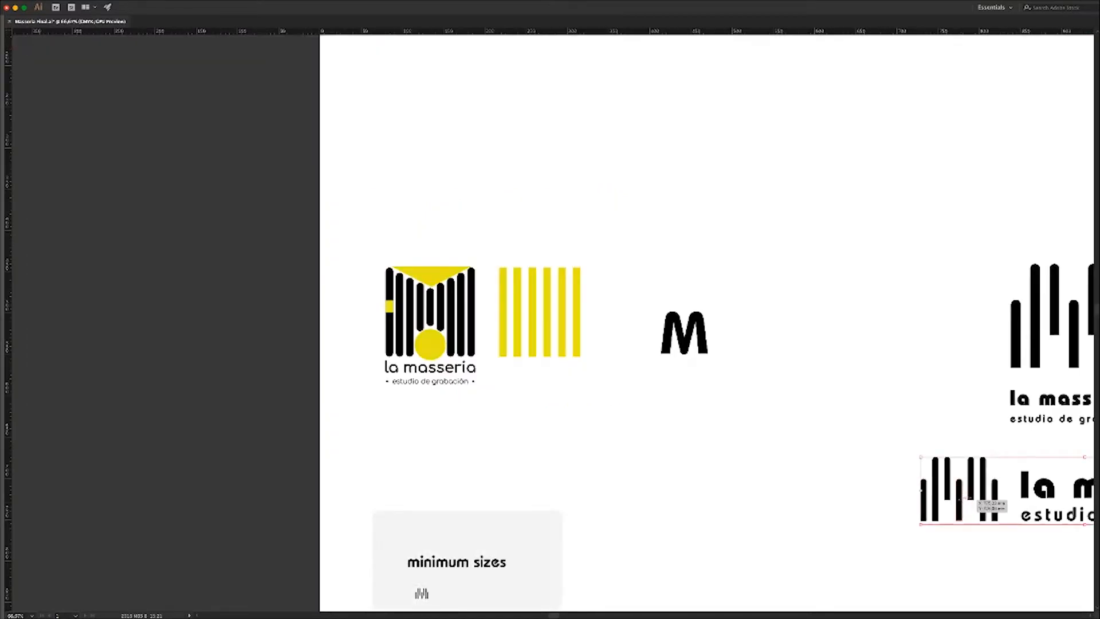
{"action": "double_click", "coordinate": [982, 503]}
{"action": "key", "text": "Escape"}
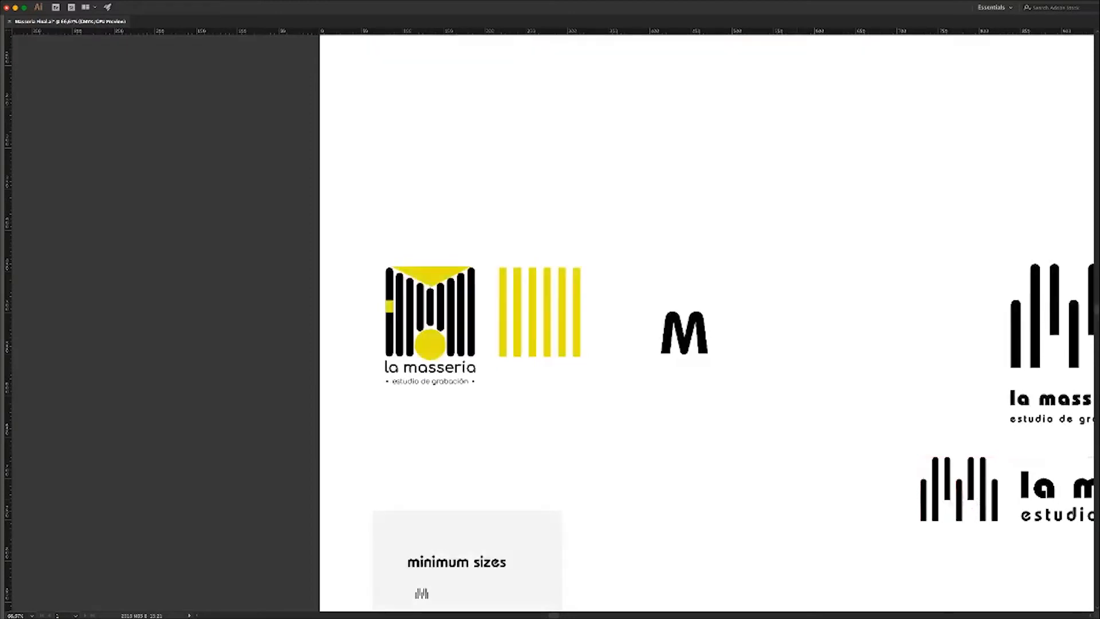
Paste the copied bar symbol between the yellow strips and the letter M
{"action": "scroll", "coordinate": [677, 355], "scroll_direction": "right", "scroll_amount": 2}
{"action": "scroll", "coordinate": [676, 356], "scroll_direction": "up", "scroll_amount": 1}
{"action": "key", "text": "super+minus"}
{"action": "key", "text": "super+minus"}
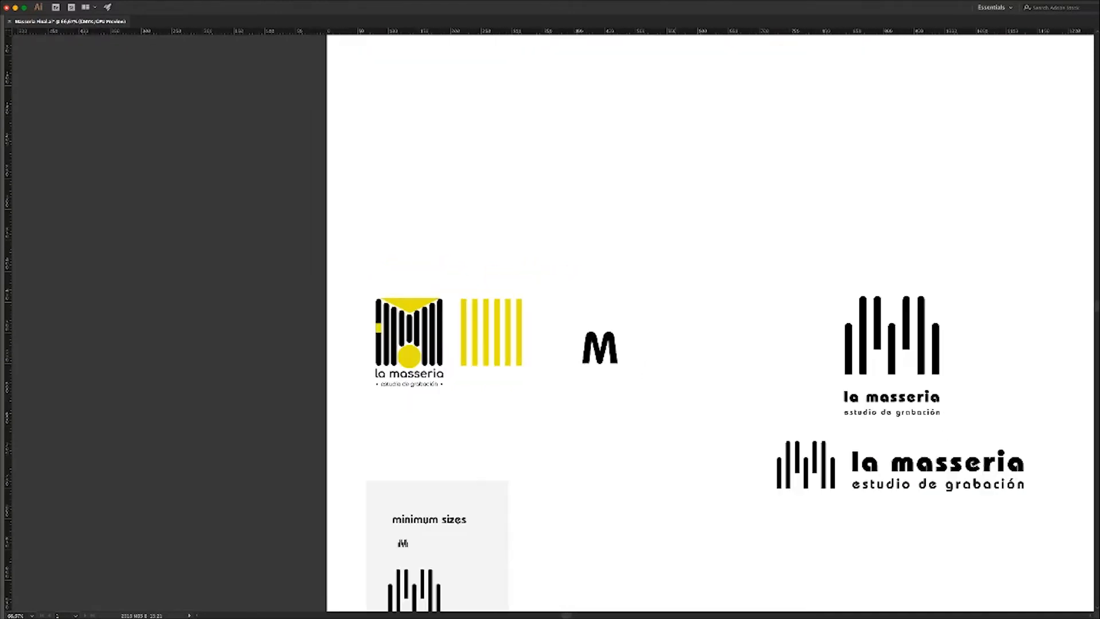
{"action": "key", "text": "super+equal"}
{"action": "key", "text": "super+equal"}
{"action": "key", "text": "super+equal"}
{"action": "key", "text": "super+equal"}
{"action": "key", "text": "super+v"}
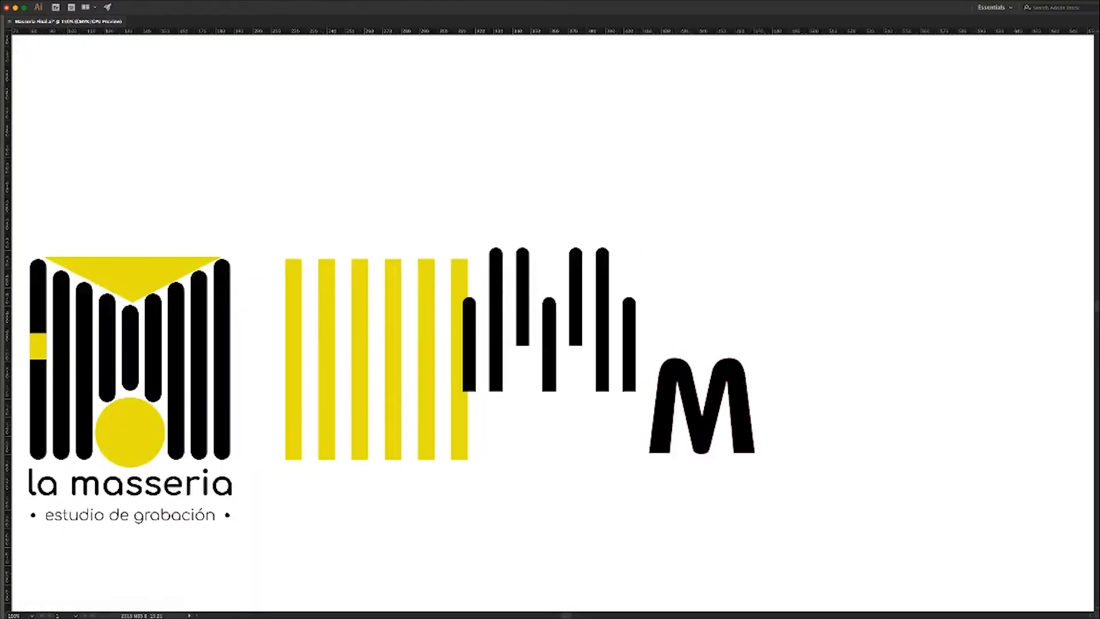
Delete the letter M from the original logo's group and move the pasted bar symbol into its place, level with the strips' lower ends
{"action": "left_click", "coordinate": [676, 370]}
{"action": "double_click", "coordinate": [676, 370]}
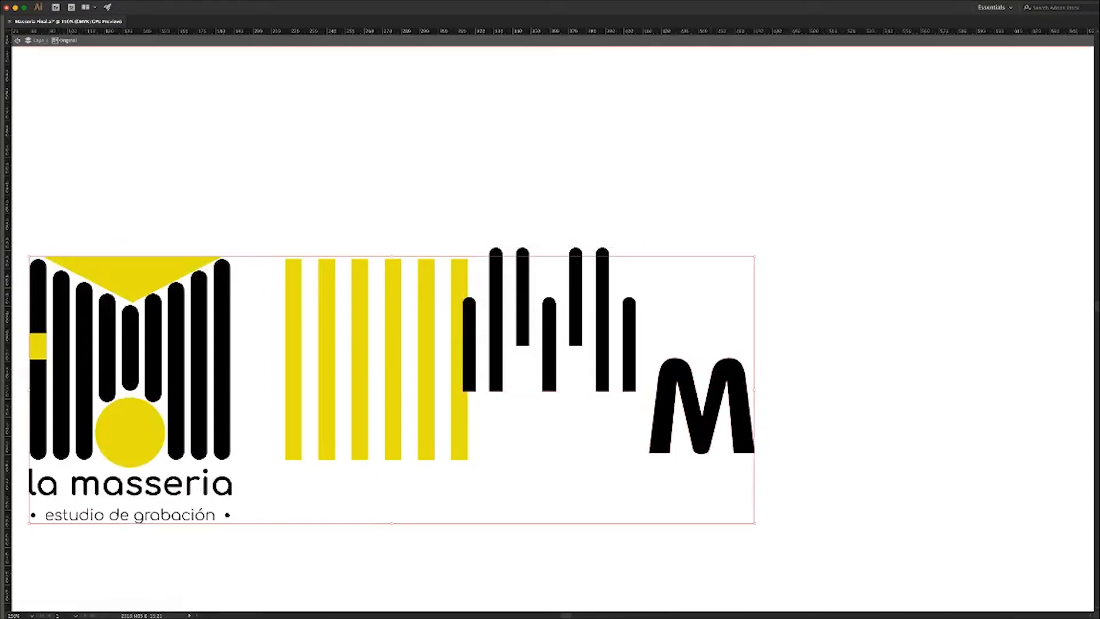
{"action": "left_click", "coordinate": [676, 369]}
{"action": "key", "text": "Delete"}
{"action": "key", "text": "Escape"}
{"action": "left_click_drag", "start_coordinate": [553, 360], "coordinate": [659, 428]}
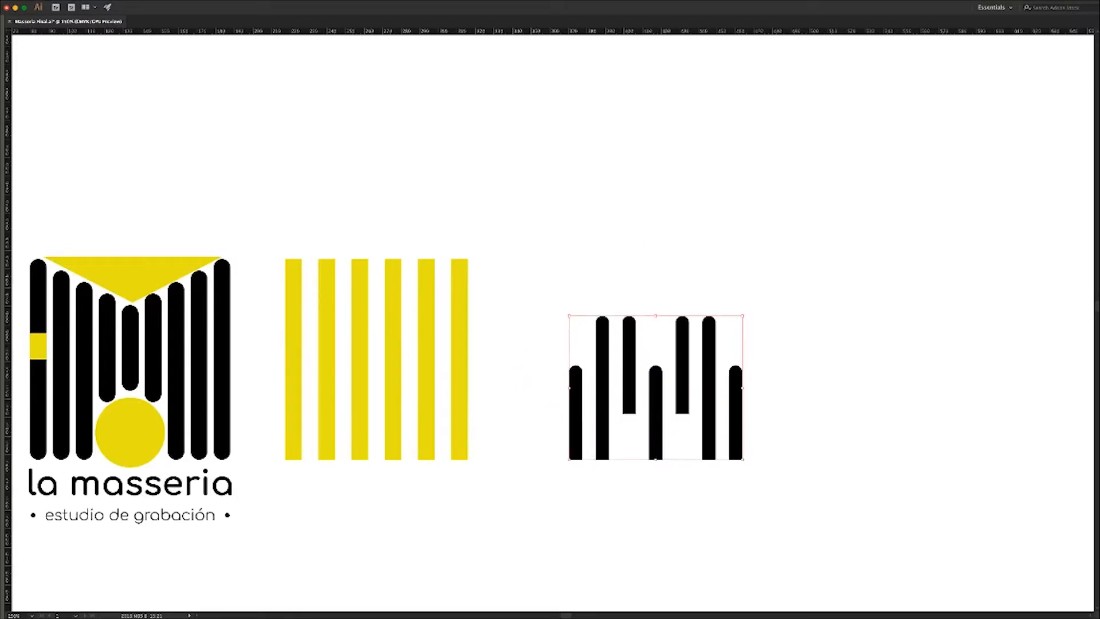
{"action": "left_click", "coordinate": [631, 481]}
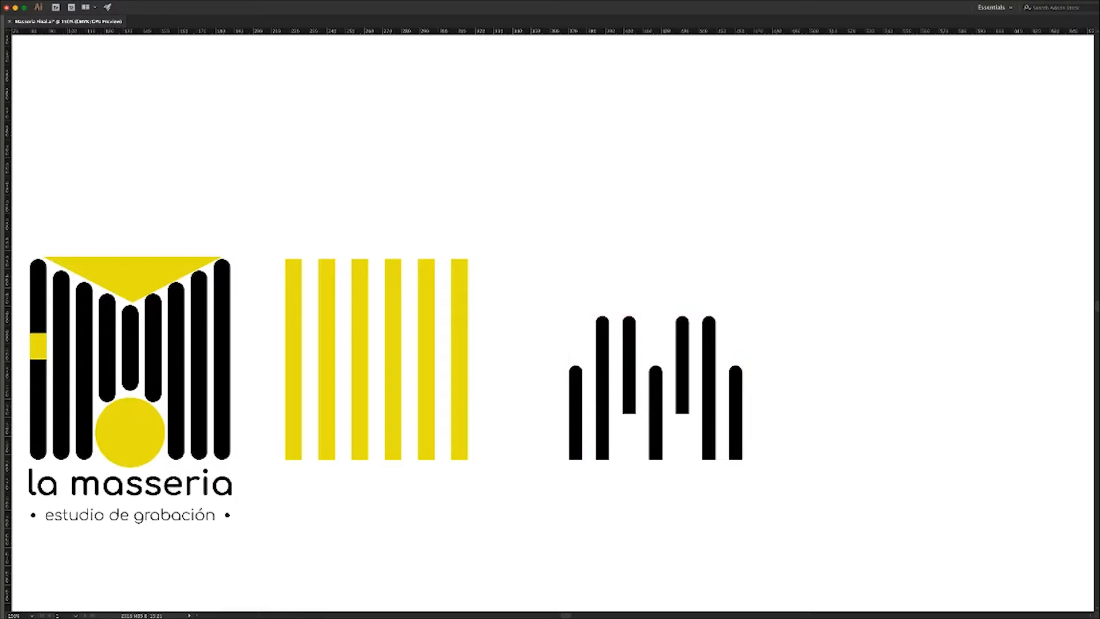
Show the panels again and draw three equal black circles in a triangular arrangement above the bar symbol
{"action": "key", "text": "Tab"}
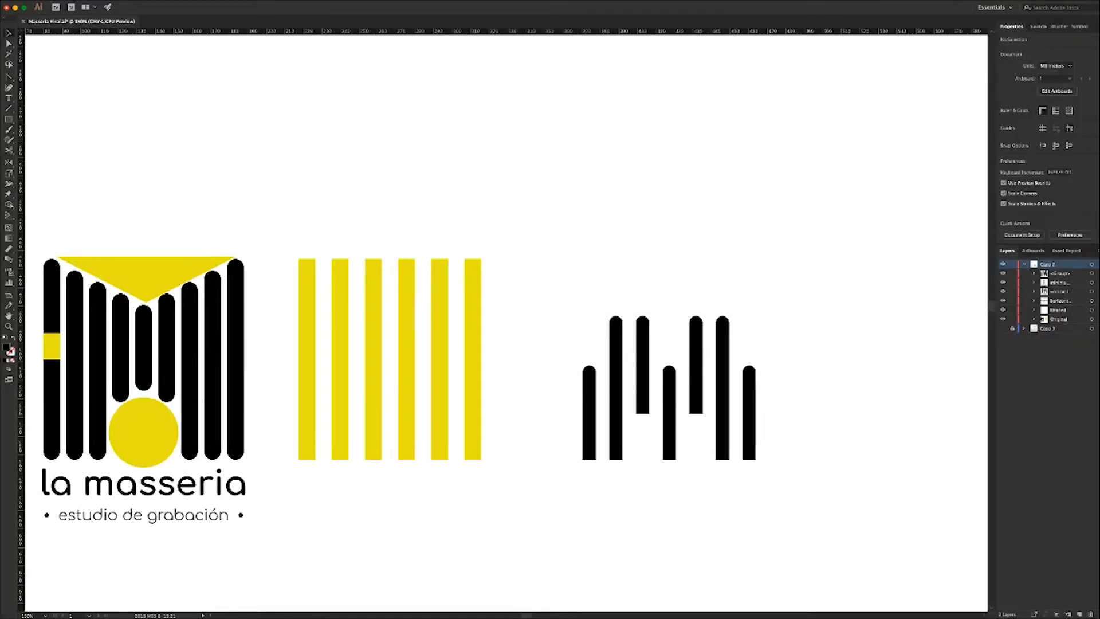
{"action": "key", "text": "m"}
{"action": "key", "text": "l"}
{"action": "left_click_drag", "start_coordinate": [520, 144], "coordinate": [550, 171]}
{"action": "mouse_move", "coordinate": [460, 200]}
{"action": "left_mouse_down"}
{"action": "mouse_move", "coordinate": [502, 229]}
{"action": "mouse_move", "coordinate": [490, 228]}
{"action": "left_mouse_up"}
{"action": "mouse_move", "coordinate": [571, 202]}
{"action": "left_mouse_down"}
{"action": "mouse_move", "coordinate": [609, 228]}
{"action": "mouse_move", "coordinate": [575, 200]}
{"action": "mouse_move", "coordinate": [584, 193]}
{"action": "left_mouse_up"}
{"action": "key", "text": "v"}
{"action": "left_click_drag", "start_coordinate": [631, 251], "coordinate": [380, 69]}
{"action": "left_click_drag", "start_coordinate": [484, 188], "coordinate": [636, 262]}
Fill the three circles with the yellow sampled from the strips
{"action": "key", "text": "i"}
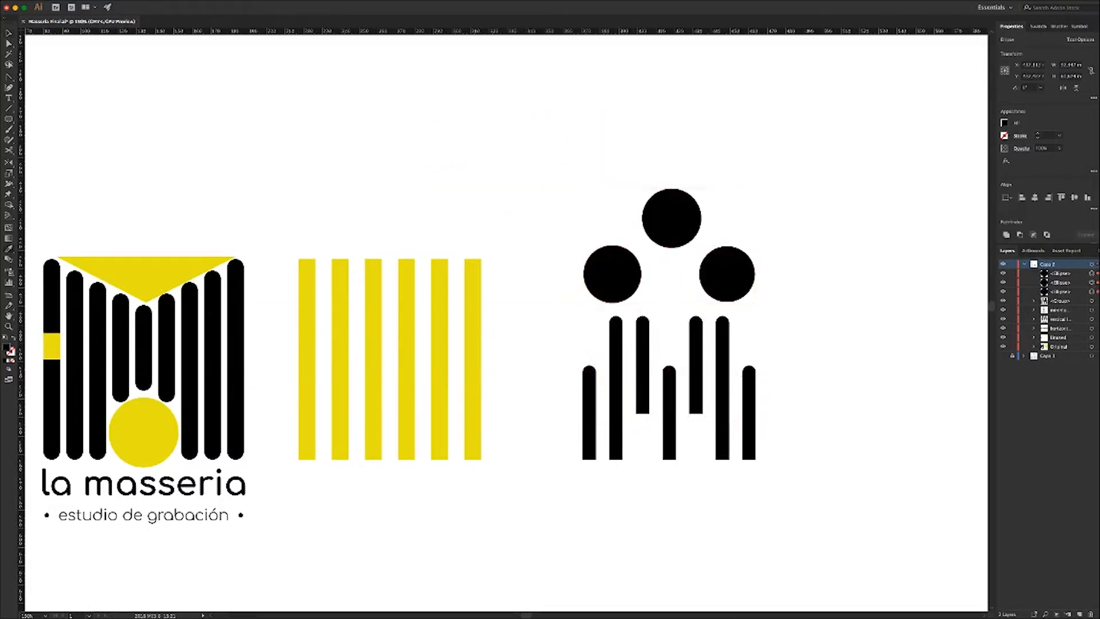
{"action": "left_click", "coordinate": [474, 303]}
{"action": "key", "text": "v"}
{"action": "left_click", "coordinate": [728, 201]}
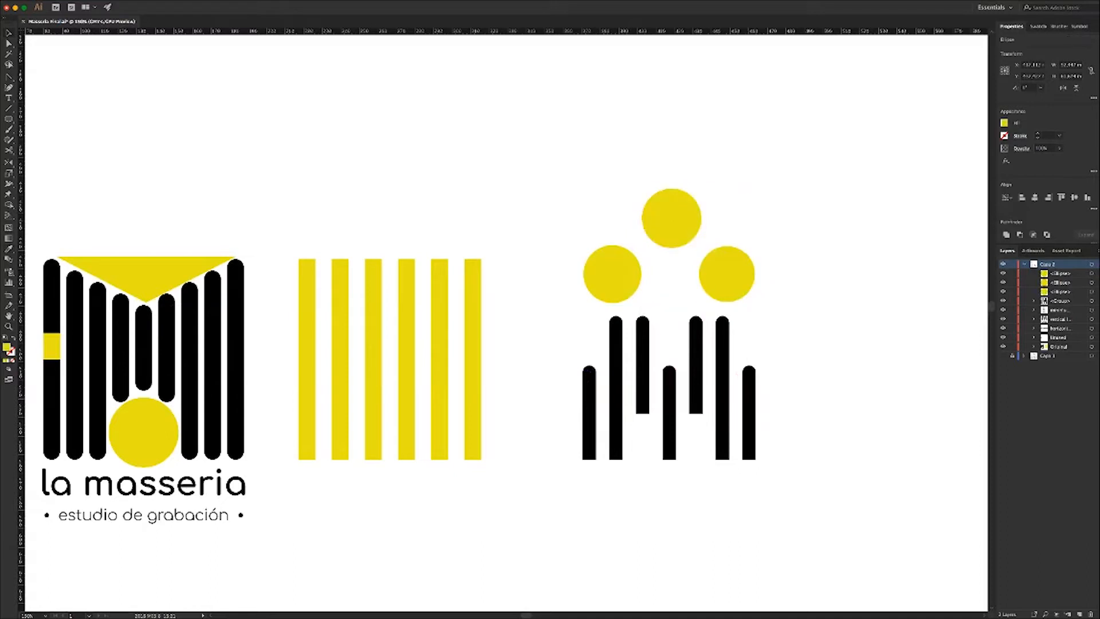
Shrink one yellow circle to fit above the bar symbol's middle bar and delete the other large circles
{"action": "left_click_drag", "start_coordinate": [682, 212], "coordinate": [685, 322]}
{"action": "left_click_drag", "start_coordinate": [727, 274], "coordinate": [641, 427]}
{"action": "key", "text": "Delete"}
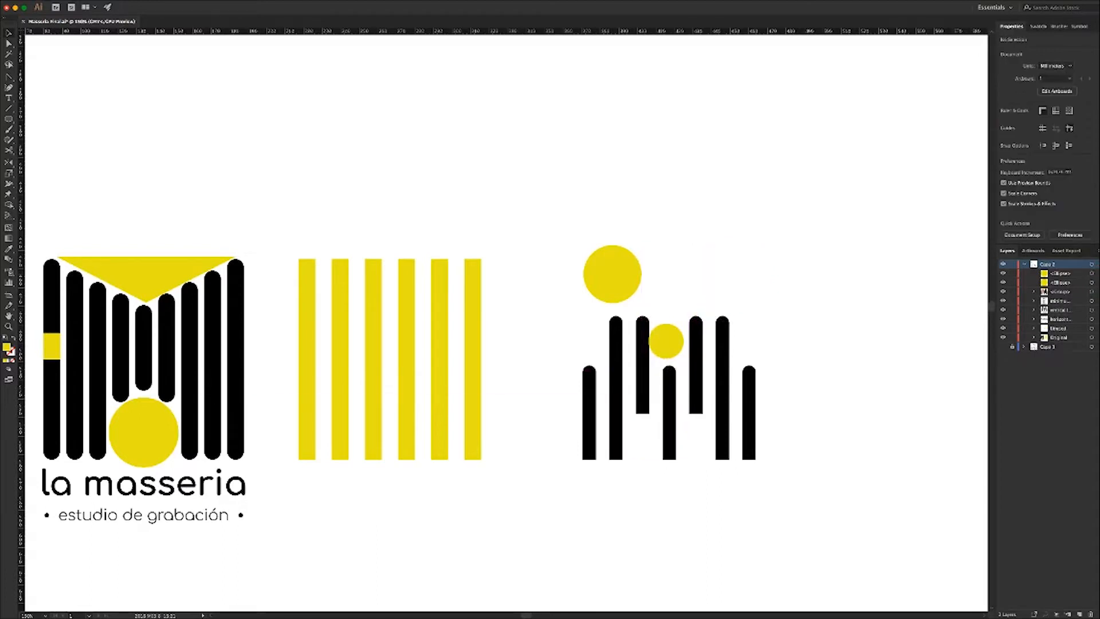
{"action": "left_click", "coordinate": [616, 277]}
{"action": "key", "text": "Delete"}
Place copies of the small circle beneath both raised inner bars and centre the original above the middle bar
{"action": "left_click", "coordinate": [667, 347]}
{"action": "left_click_drag", "start_coordinate": [667, 341], "coordinate": [642, 441]}
{"action": "left_click_drag", "start_coordinate": [643, 440], "coordinate": [696, 440]}
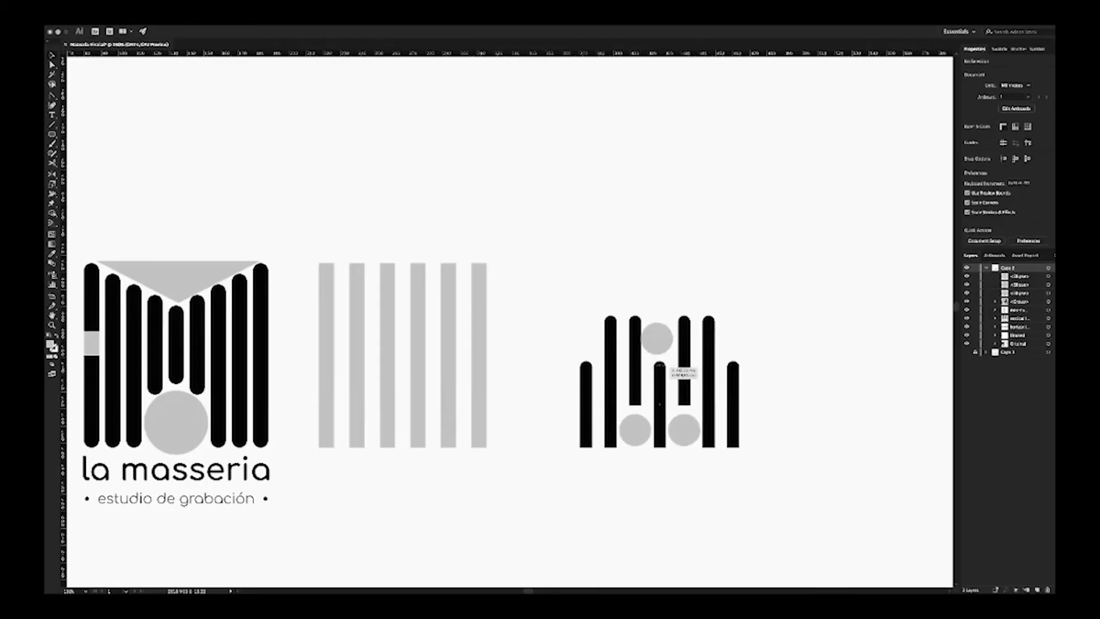
{"action": "left_click_drag", "start_coordinate": [665, 337], "coordinate": [659, 338]}
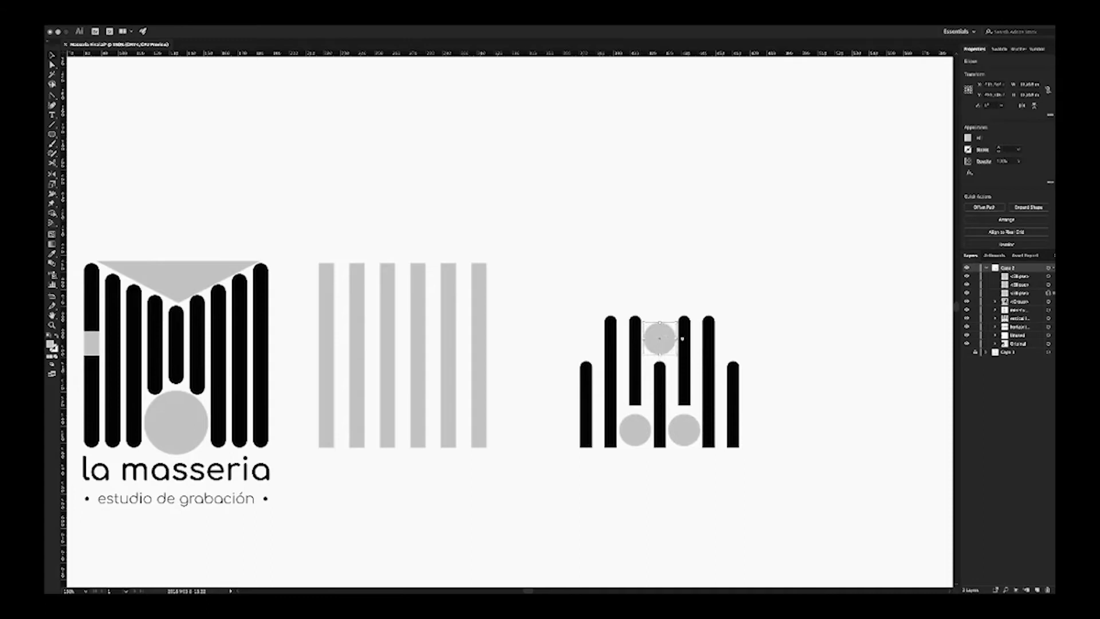
{"action": "key", "text": "ctrl+shift+a"}
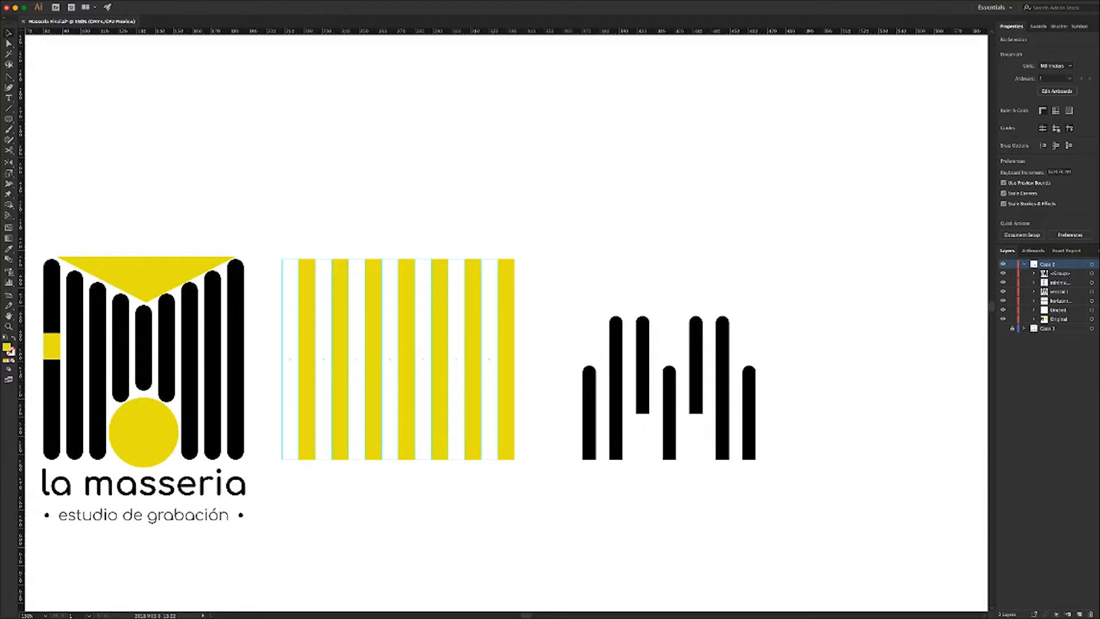
Bring the row of white bar-symbol variations outside the artboard into view
{"action": "left_click", "coordinate": [406, 360]}
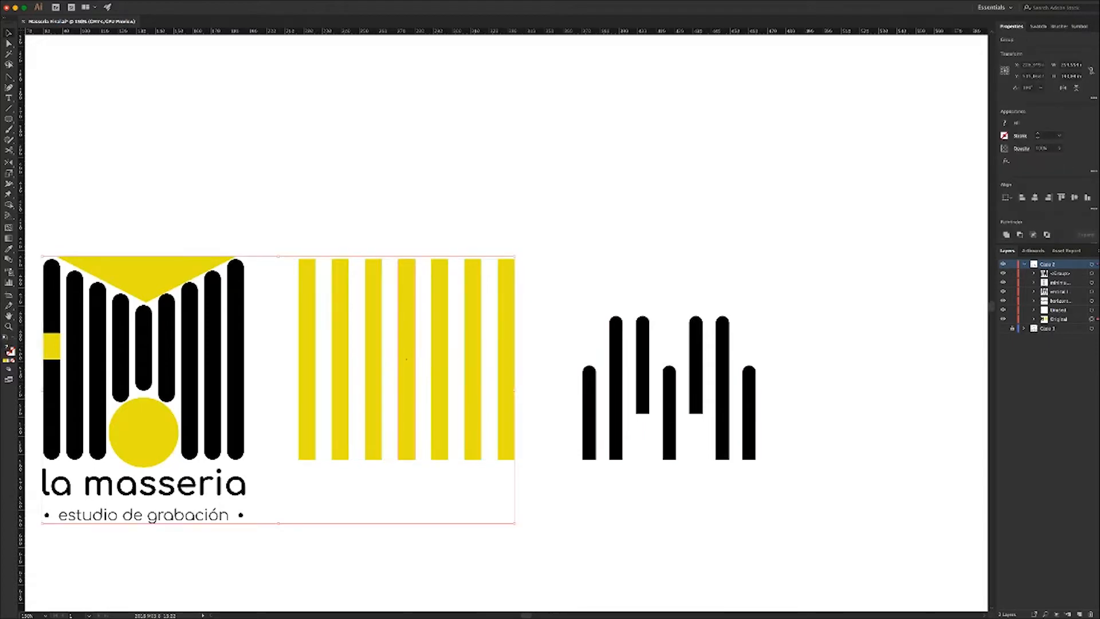
{"action": "key", "text": "super+minus"}
{"action": "key", "text": "super+minus"}
{"action": "key", "text": "super+minus"}
{"action": "key", "text": "super+minus"}
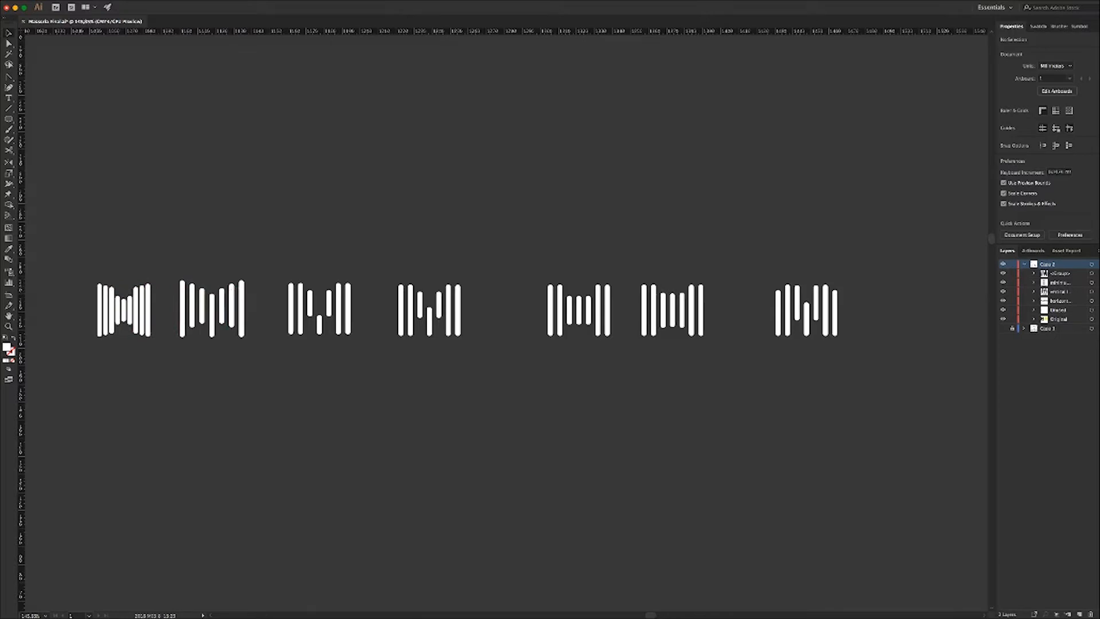
Ungroup the row of white bar-symbol variations until each symbol can be selected on its own
{"action": "left_click_drag", "start_coordinate": [27, 95], "coordinate": [840, 380]}
{"action": "key", "text": "ctrl+shift+g"}
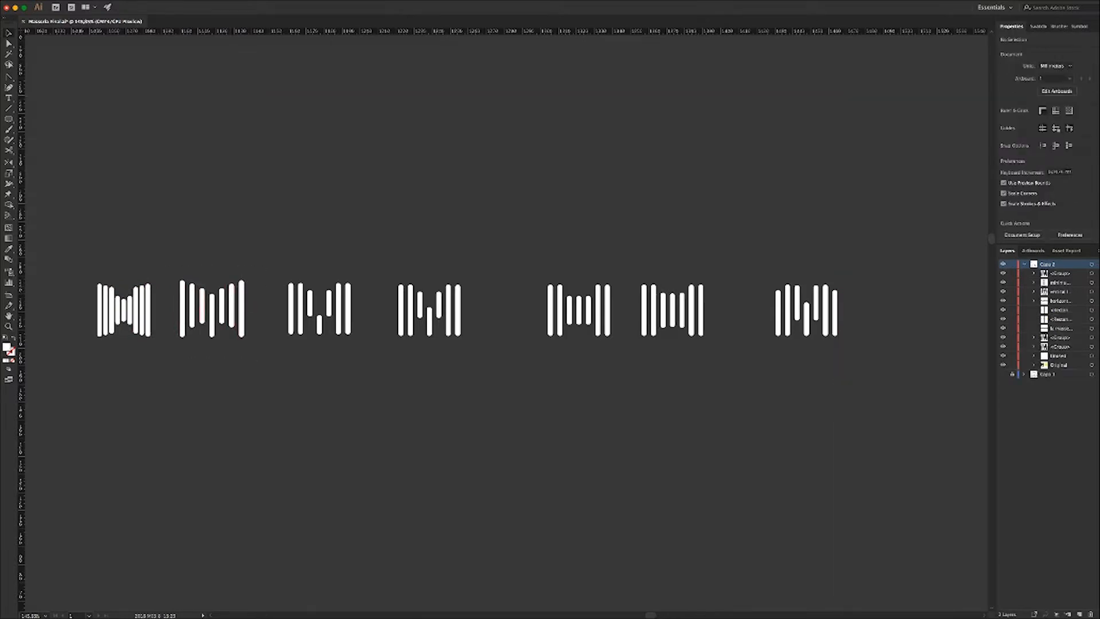
{"action": "left_click", "coordinate": [1091, 355]}
{"action": "left_click", "coordinate": [243, 307]}
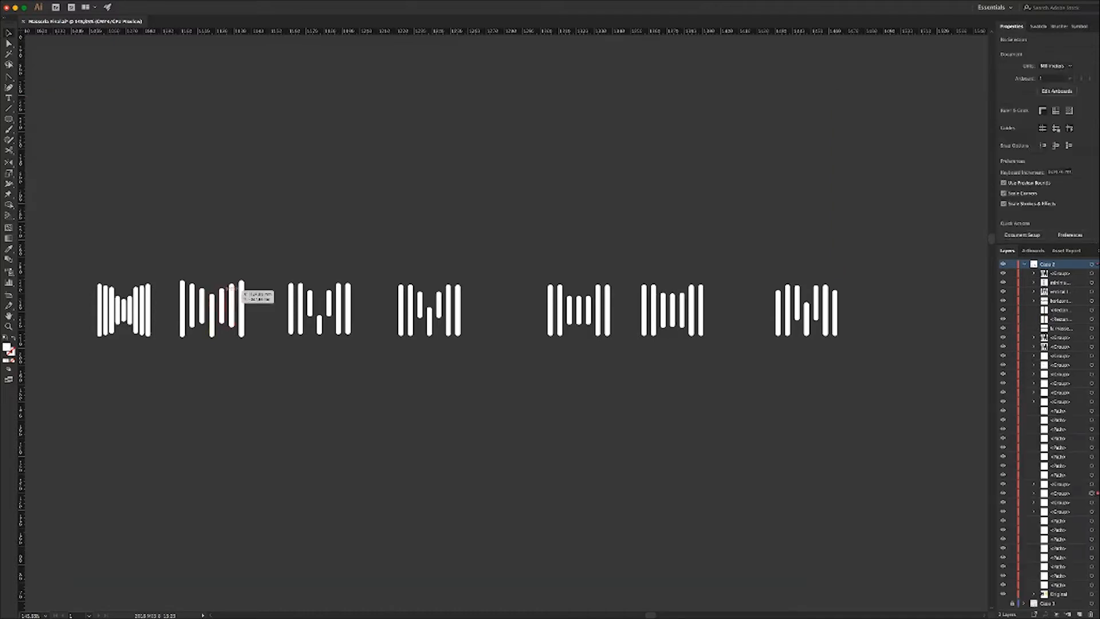
Place a copy of the second bar symbol above the row, rotated 180 degrees and scaled down to a small size
{"action": "left_click_drag", "start_coordinate": [243, 308], "coordinate": [287, 192]}
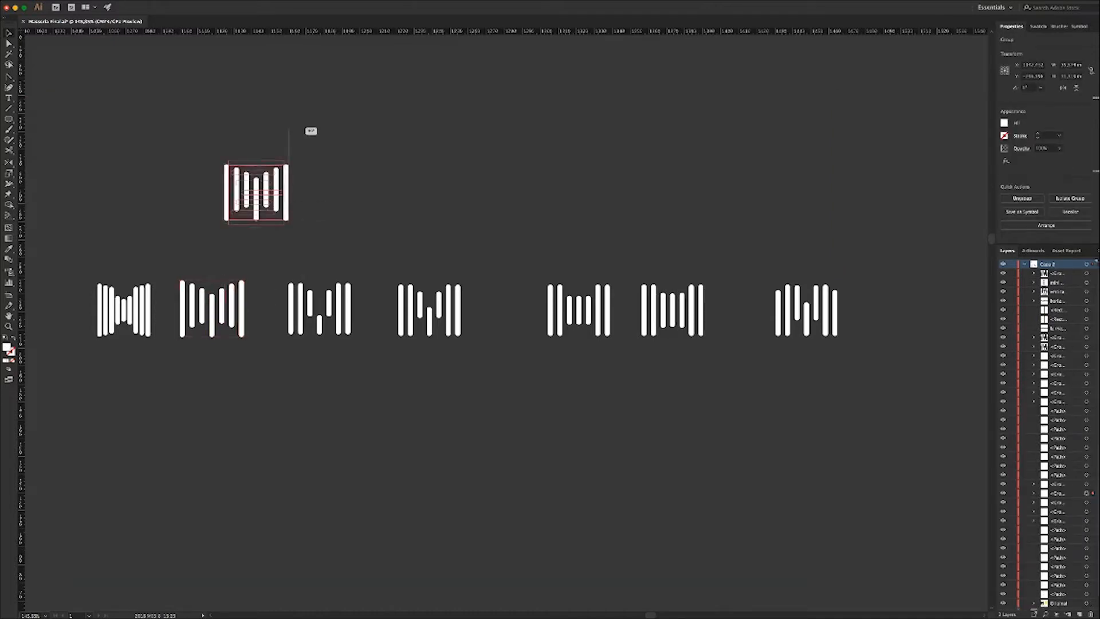
{"action": "left_click_drag", "start_coordinate": [307, 130], "coordinate": [205, 255]}
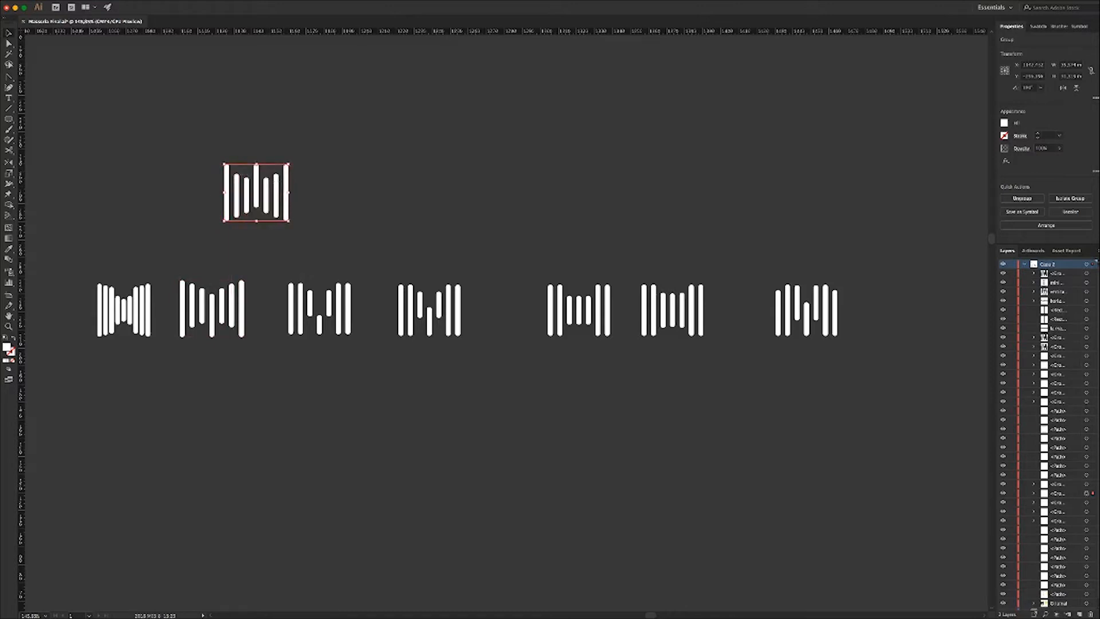
{"action": "left_click_drag", "start_coordinate": [290, 193], "coordinate": [264, 190]}
Place an upright copy beside the small inverted symbol for comparison and delete both
{"action": "key", "text": "super+shift+a"}
{"action": "left_click", "coordinate": [256, 192]}
{"action": "key", "text": "super+shift+a"}
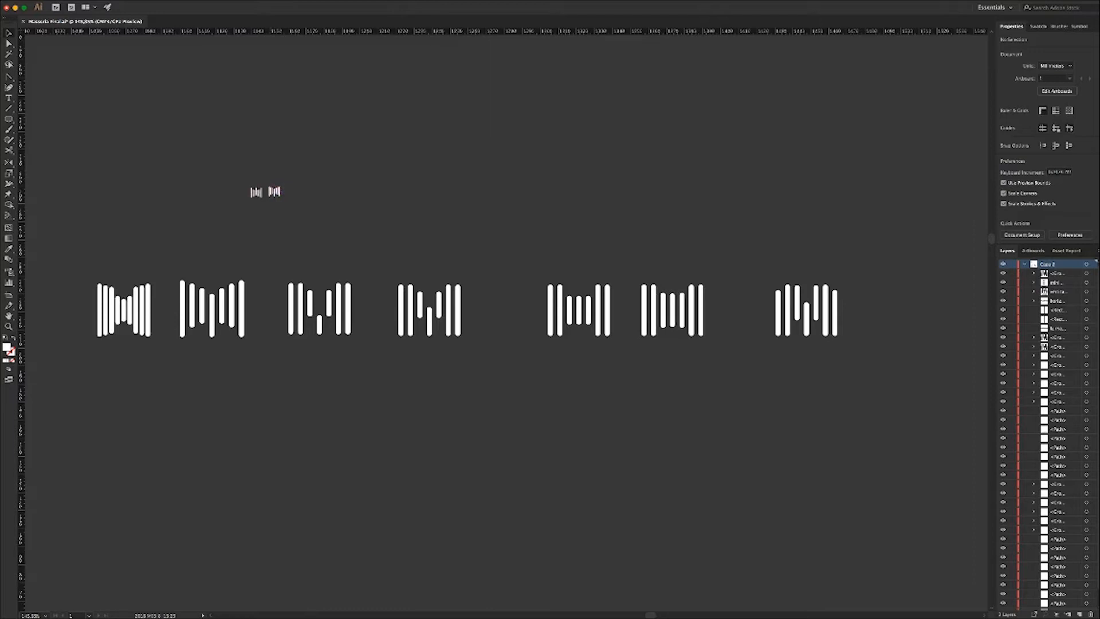
{"action": "left_click", "coordinate": [279, 191]}
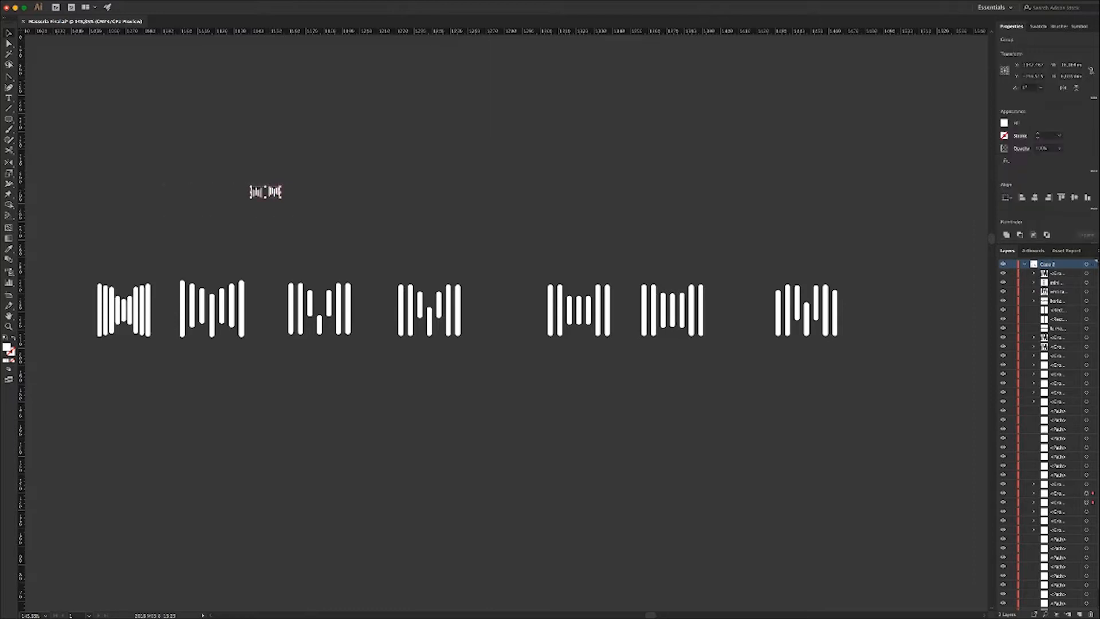
{"action": "key", "text": "Delete"}
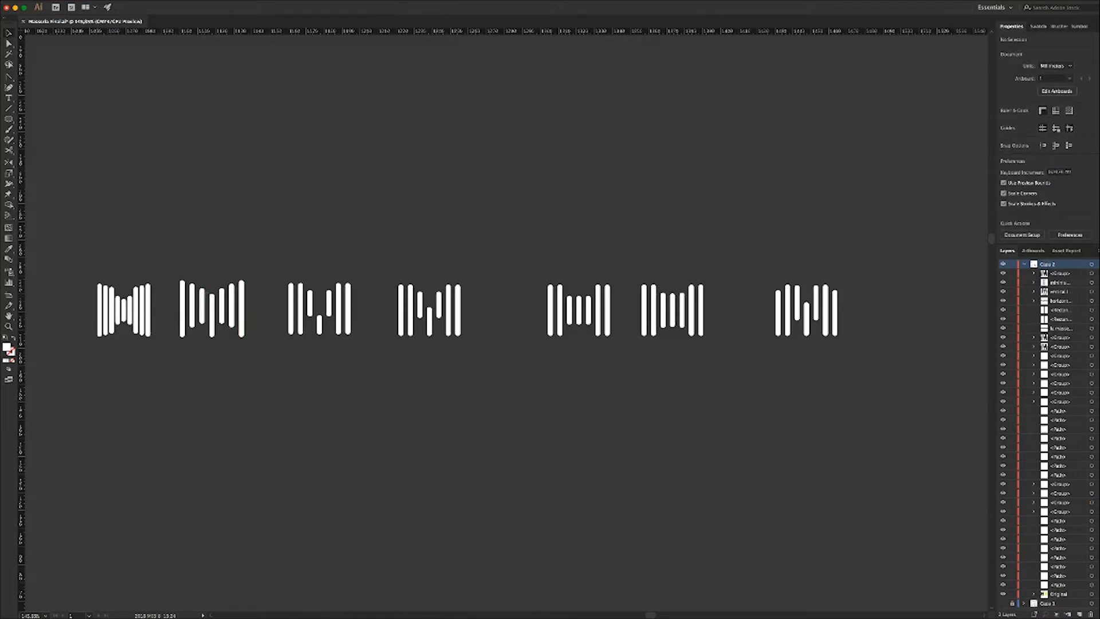
Place a copy of the third bar symbol above the row and shrink it to about a third of its size
{"action": "left_click", "coordinate": [324, 325]}
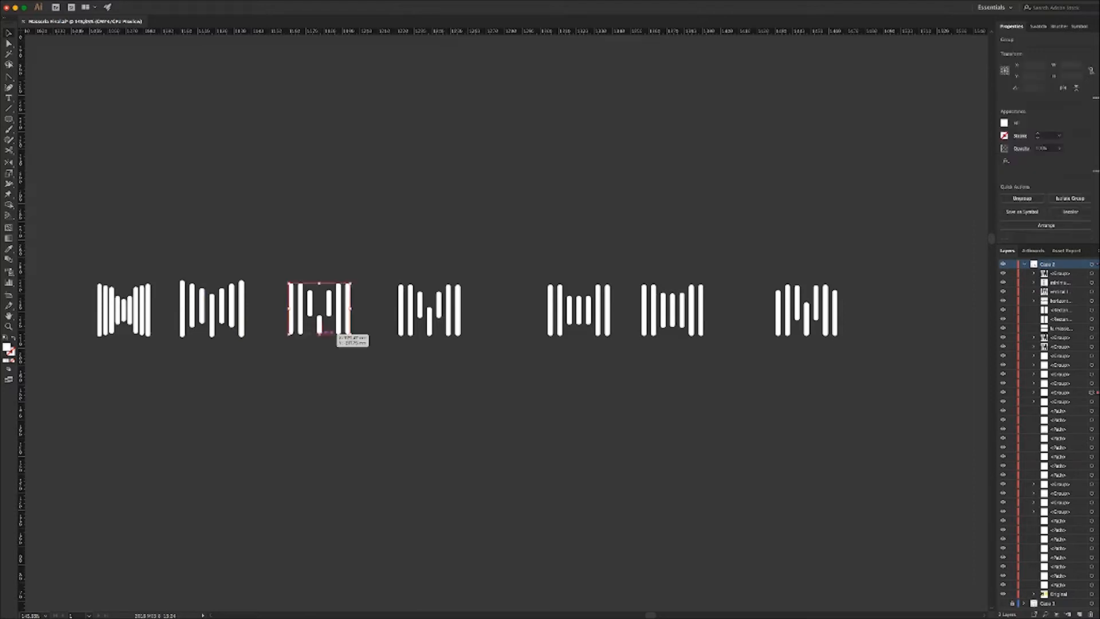
{"action": "left_click_drag", "start_coordinate": [324, 325], "coordinate": [335, 192]}
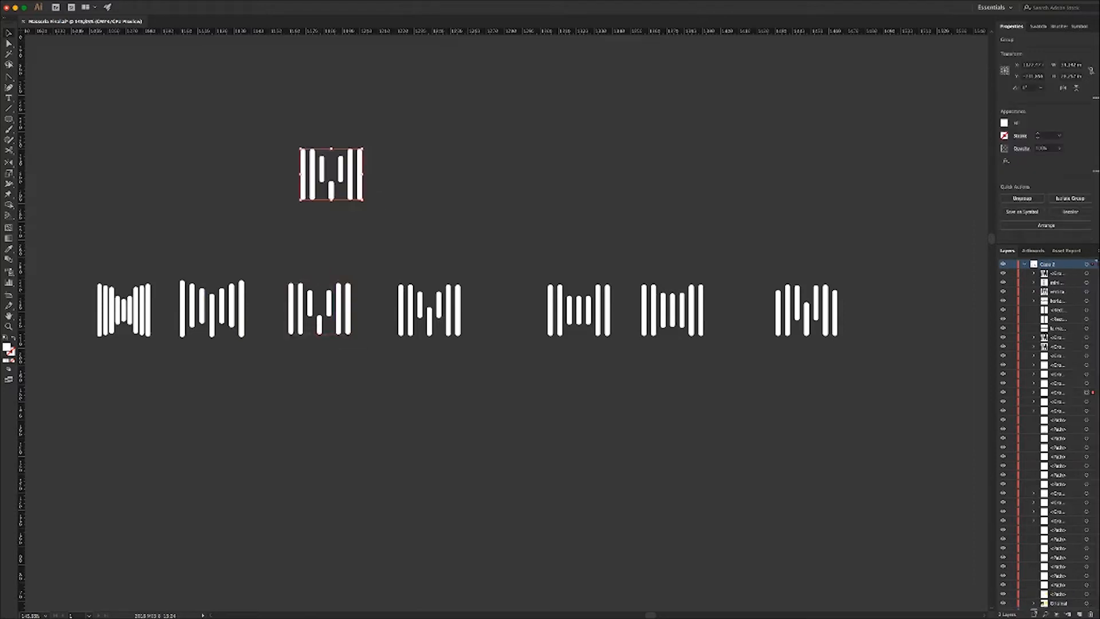
{"action": "left_click_drag", "start_coordinate": [362, 149], "coordinate": [342, 168]}
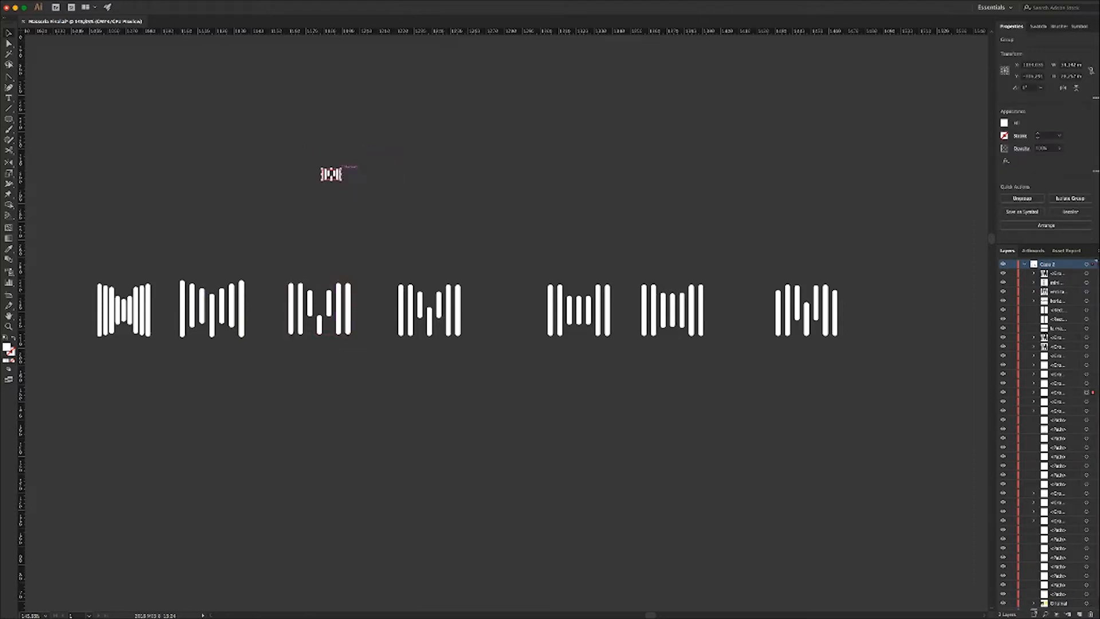
{"action": "key", "text": "super+shift+a"}
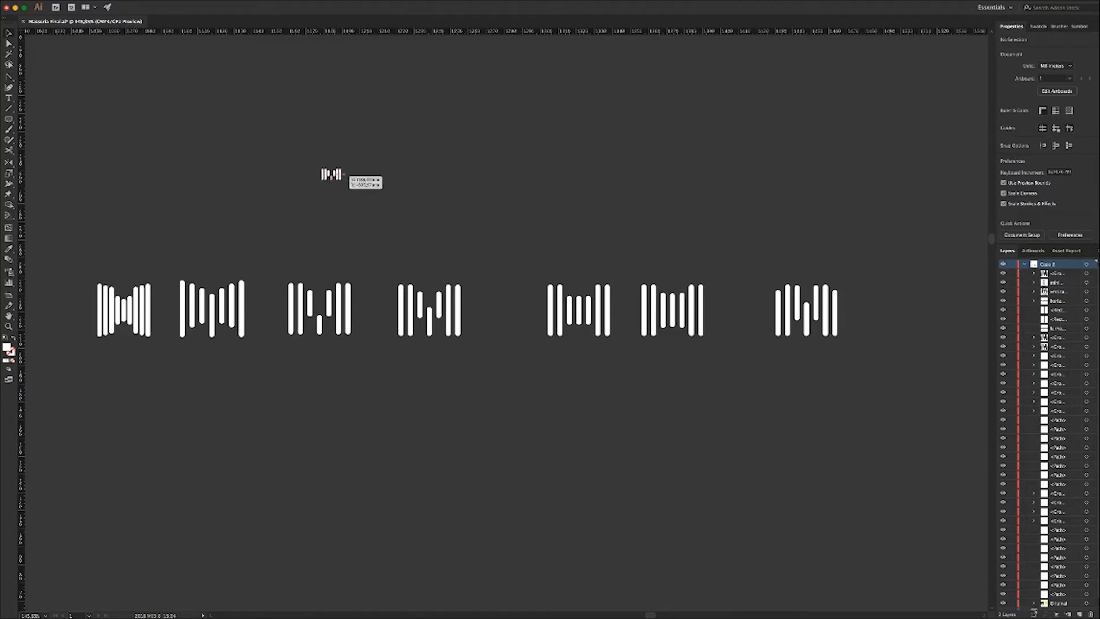
Add an inverted copy beside the small third symbol for comparison and delete both small symbols
{"action": "left_click_drag", "start_coordinate": [341, 174], "coordinate": [367, 177]}
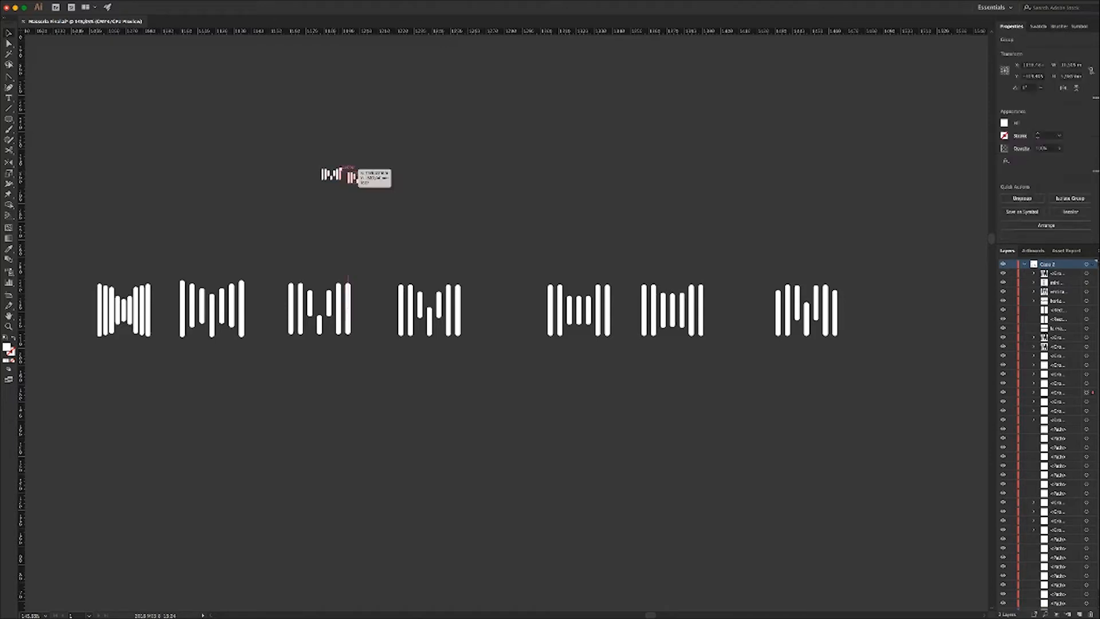
{"action": "left_click", "coordinate": [385, 182]}
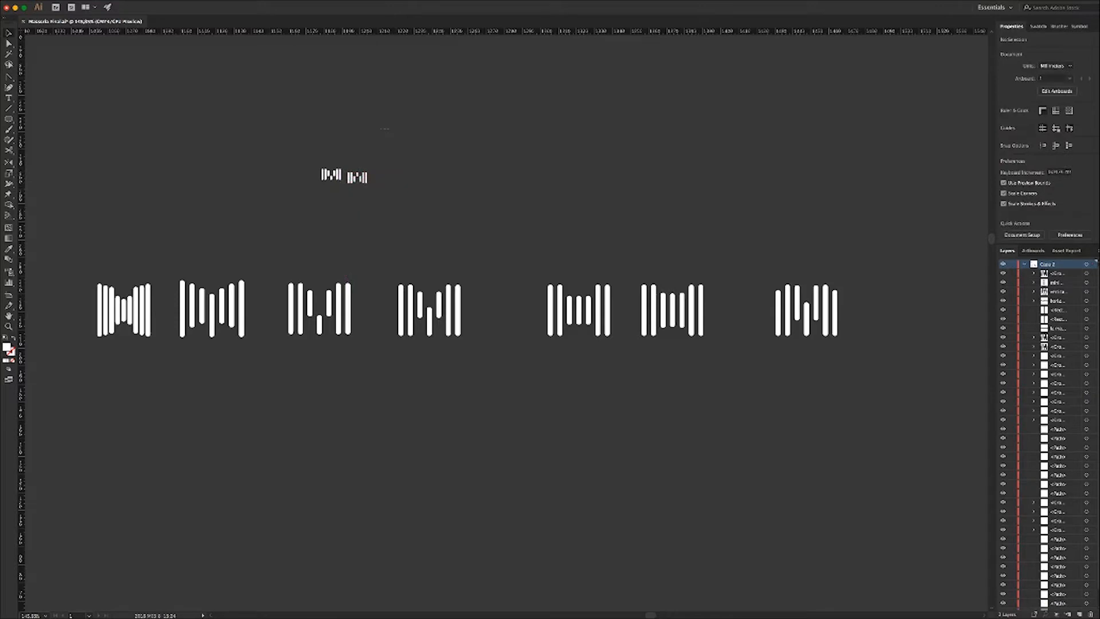
{"action": "left_click", "coordinate": [361, 178]}
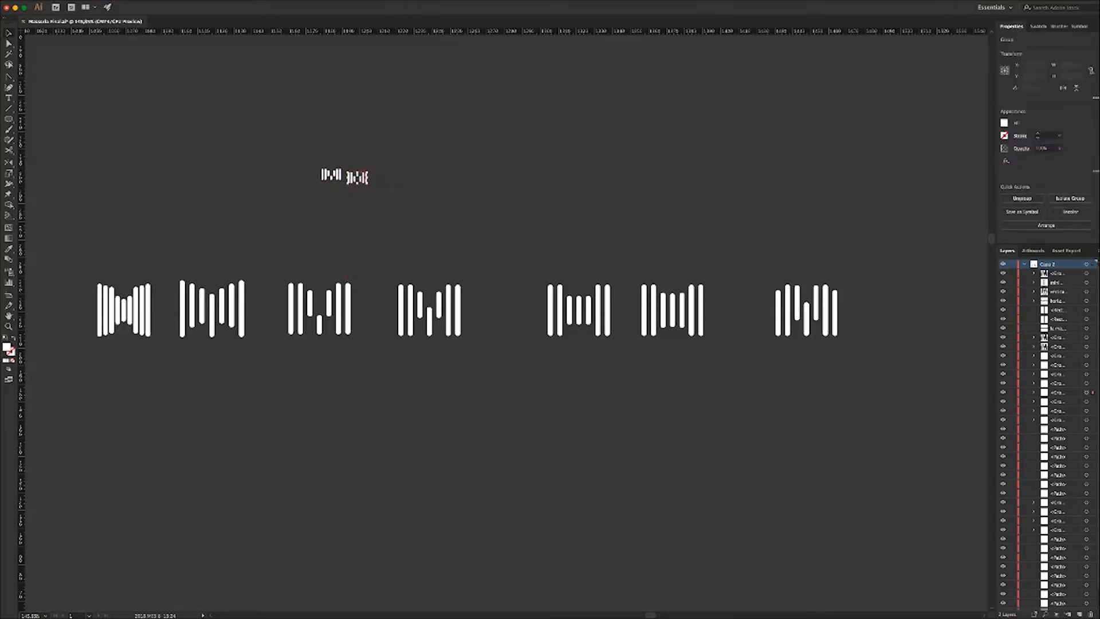
{"action": "key", "text": "Delete"}
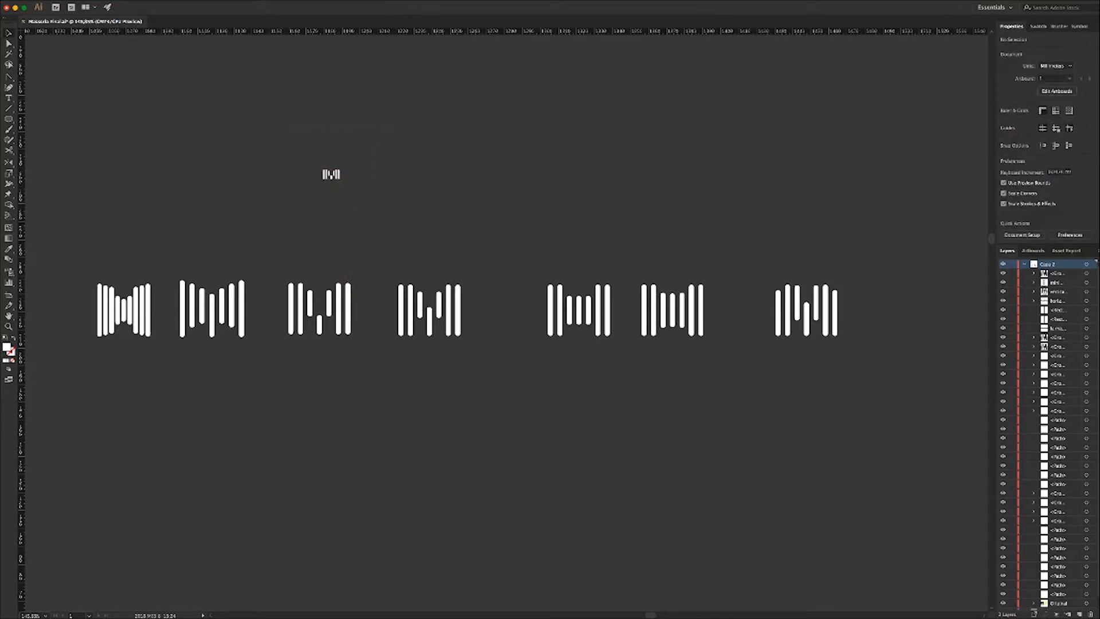
{"action": "left_click", "coordinate": [332, 175]}
{"action": "key", "text": "Delete"}
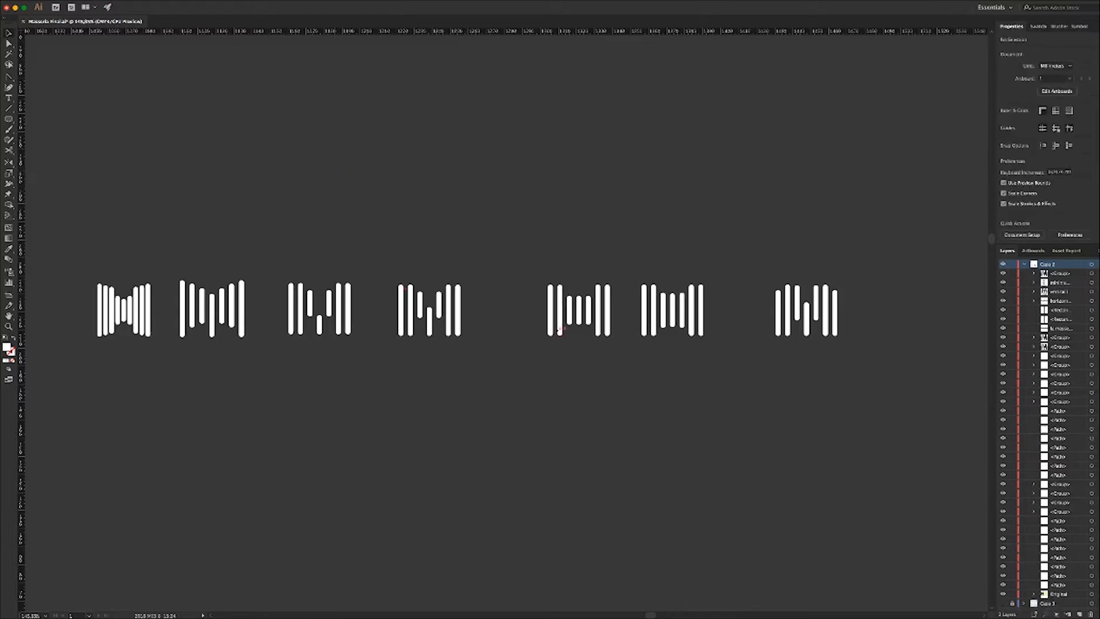
Place a copy of the fourth bar symbol above the row and scale it down to a small size
{"action": "scroll", "coordinate": [504, 316], "scroll_direction": "right", "scroll_amount": 5}
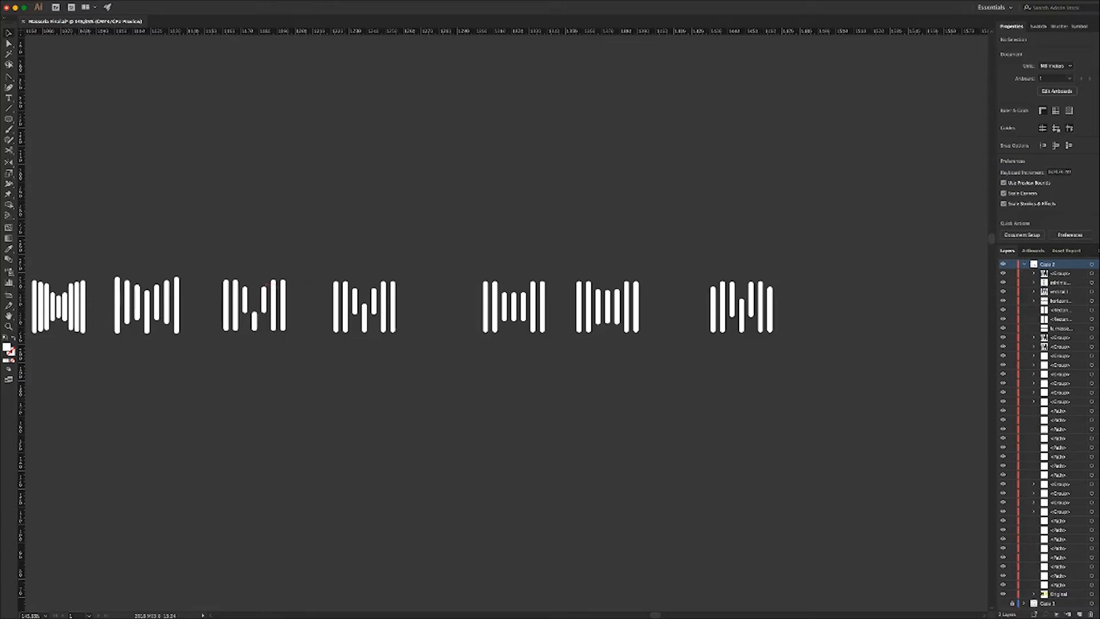
{"action": "left_click", "coordinate": [381, 308]}
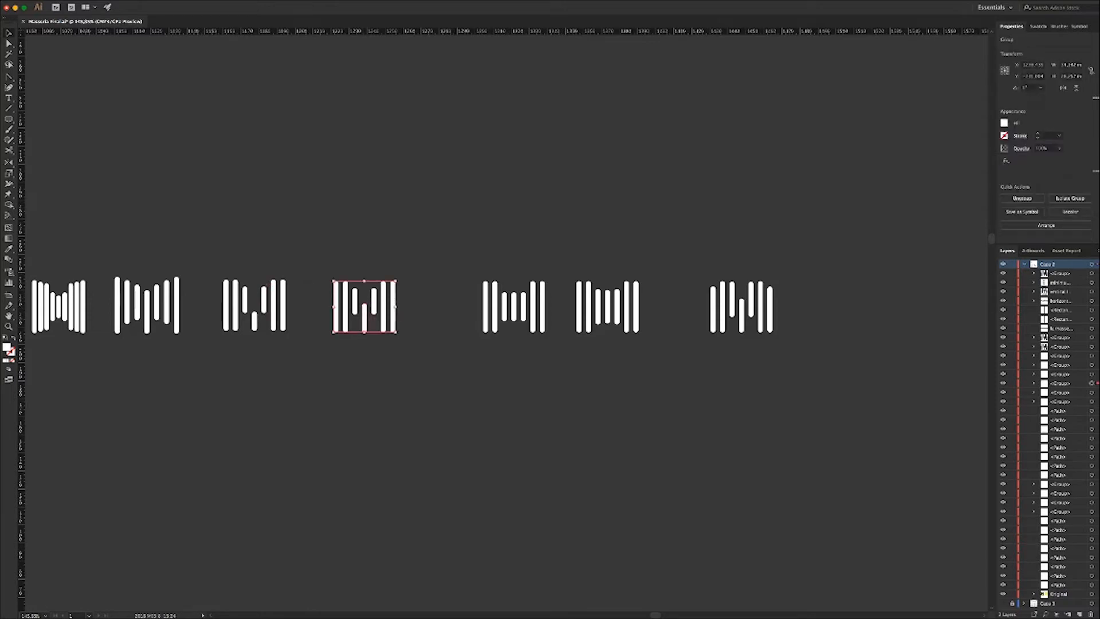
{"action": "left_click_drag", "start_coordinate": [364, 306], "coordinate": [401, 156]}
{"action": "key", "text": "super+z"}
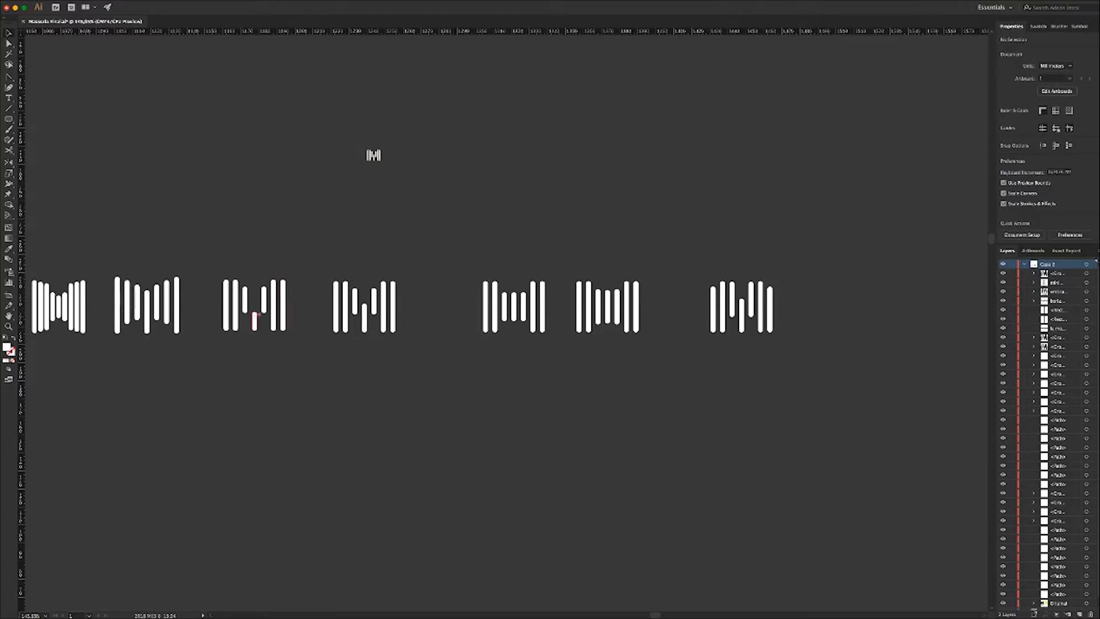
Examine the three short inner bars of the third symbol up close and compare it with its neighbours
{"action": "left_click", "coordinate": [264, 298]}
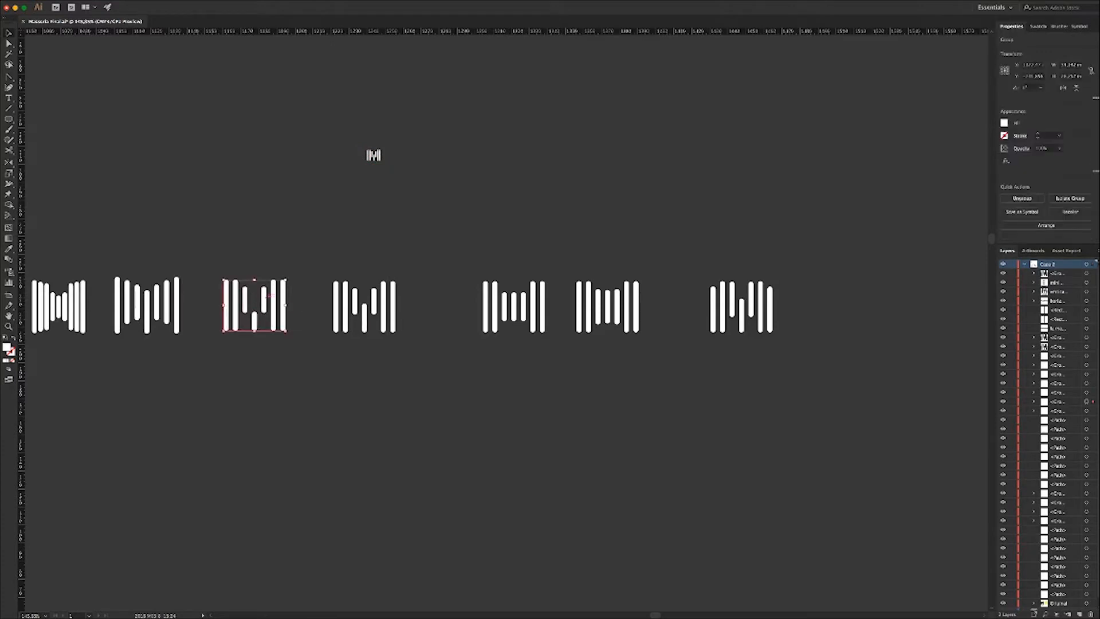
{"action": "scroll", "coordinate": [244, 303], "scroll_direction": "up", "scroll_amount": 10}
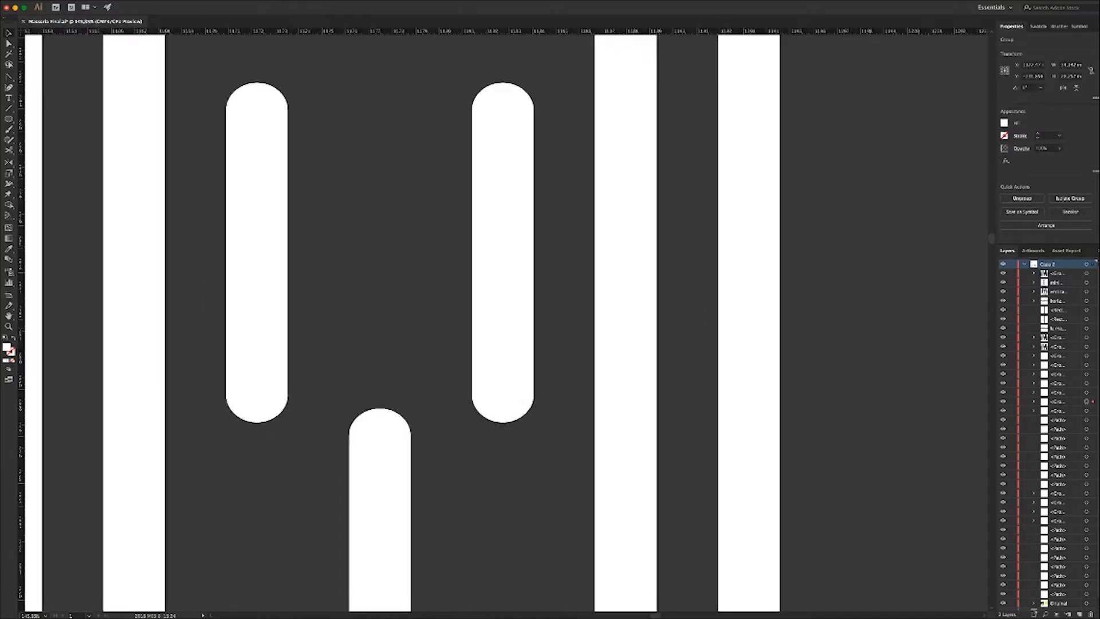
{"action": "key", "text": "super+minus"}
{"action": "key", "text": "super+minus"}
{"action": "key", "text": "super+minus"}
{"action": "key", "text": "super+minus"}
{"action": "key", "text": "super+minus"}
{"action": "key", "text": "super+minus"}
{"action": "key", "text": "super+minus"}
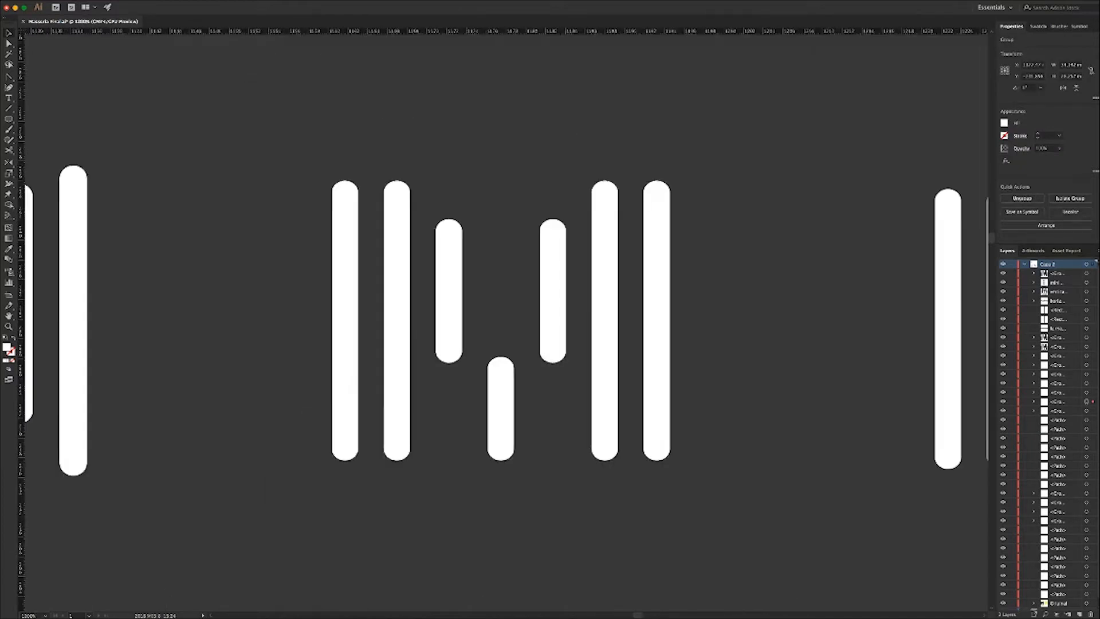
{"action": "scroll", "coordinate": [470, 321], "scroll_direction": "right", "scroll_amount": 2}
{"action": "scroll", "coordinate": [470, 321], "scroll_direction": "right", "scroll_amount": 5}
{"action": "key", "text": "super+shift+a"}
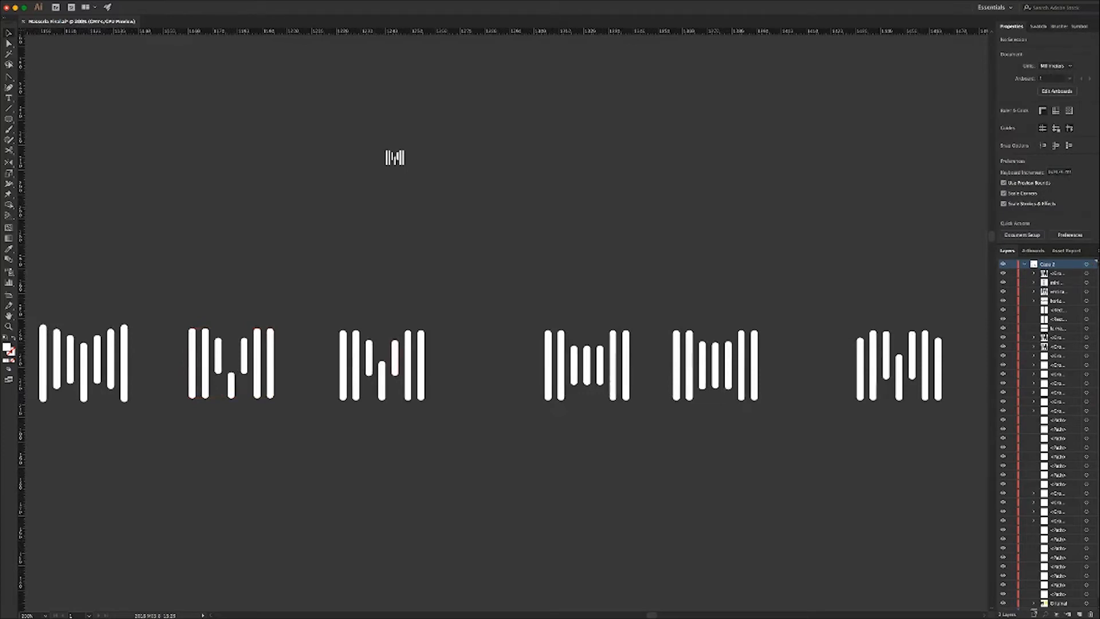
Move the small copy just above the fourth symbol and place an inverted duplicate beside it
{"action": "left_click", "coordinate": [408, 378]}
{"action": "left_click", "coordinate": [453, 395]}
{"action": "left_click", "coordinate": [421, 386]}
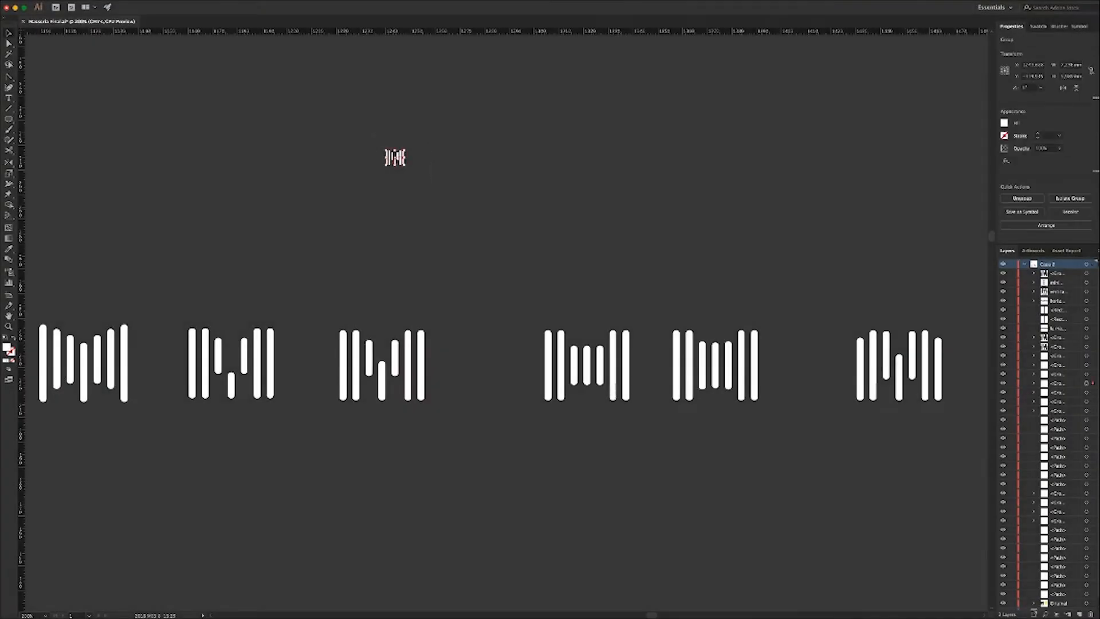
{"action": "left_click_drag", "start_coordinate": [395, 158], "coordinate": [407, 278]}
{"action": "left_click", "coordinate": [406, 292]}
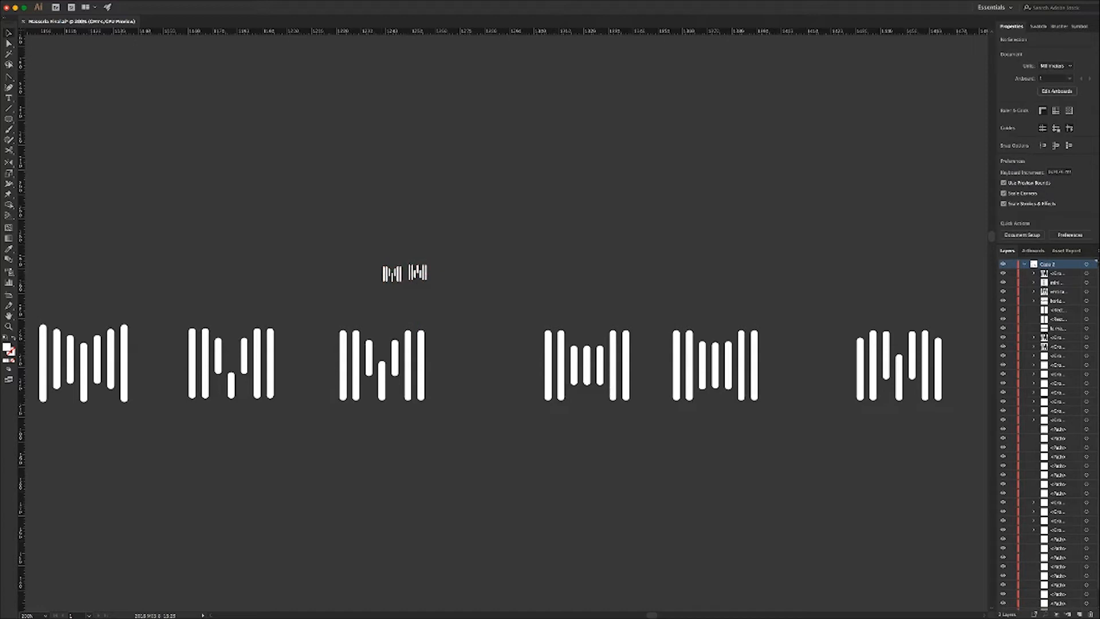
Undo the outline change to the fourth symbol's first two bars and remove the two small comparison symbols above it
{"action": "double_click", "coordinate": [351, 367]}
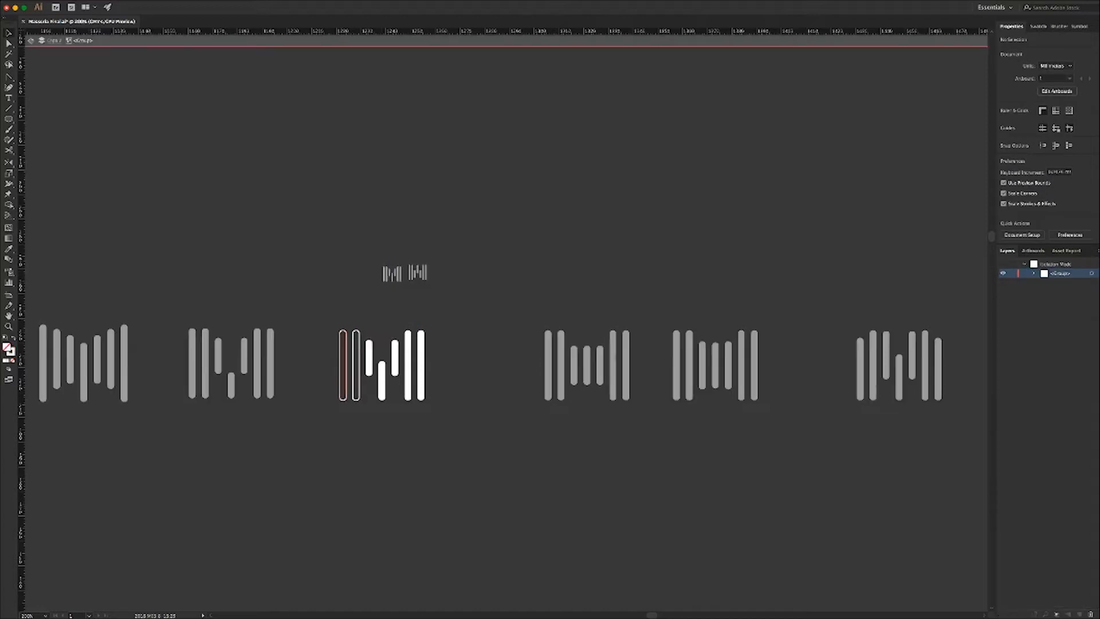
{"action": "key", "text": "super+z"}
{"action": "key", "text": "super+z"}
{"action": "key", "text": "super+z"}
{"action": "key", "text": "super+z"}
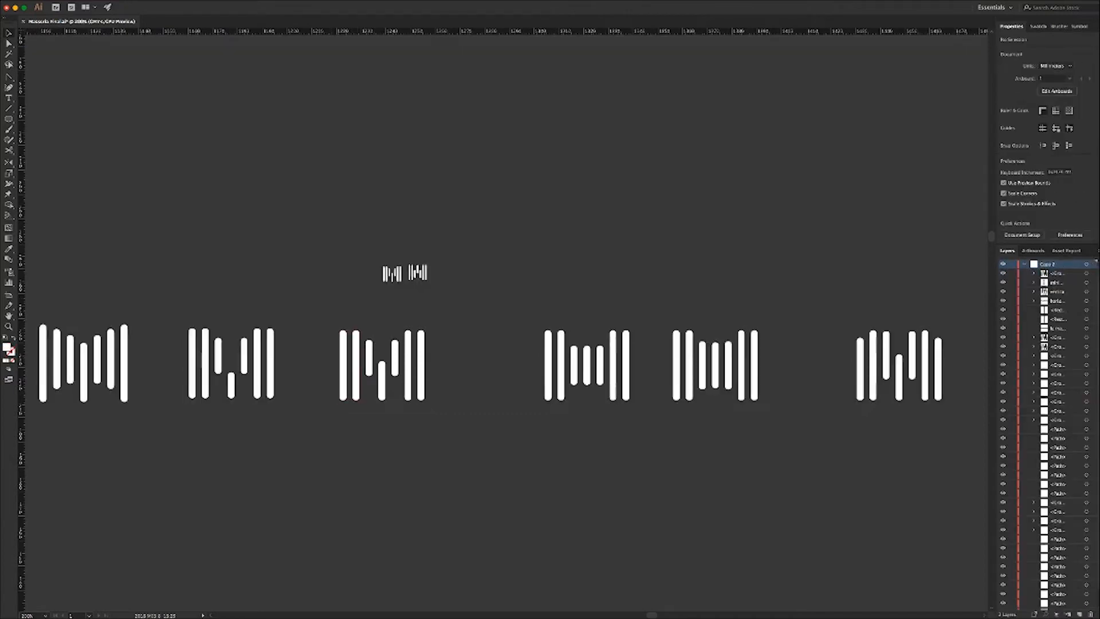
{"action": "key", "text": "super+z"}
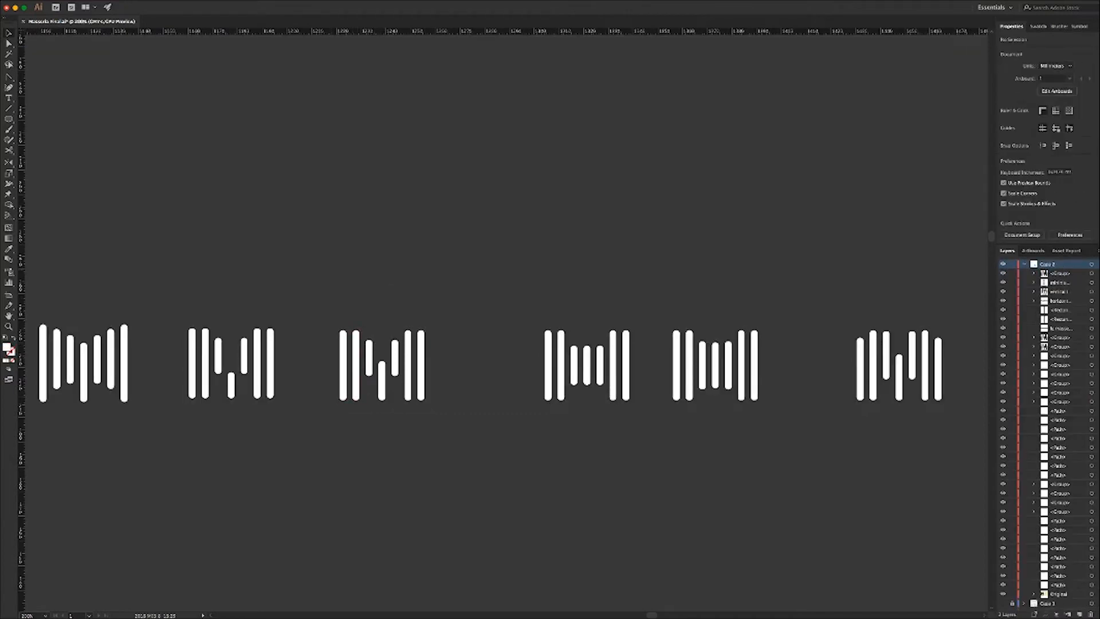
Delete the fifth bar symbol, the one with three short centred inner bars of equal length
{"action": "scroll", "coordinate": [390, 347], "scroll_direction": "right", "scroll_amount": 3}
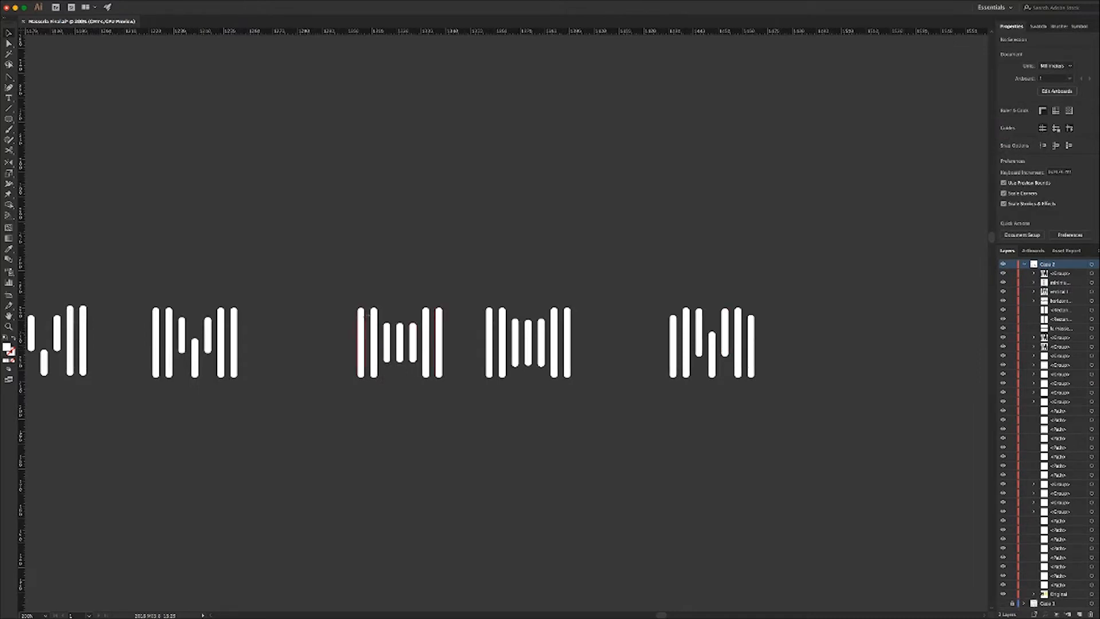
{"action": "left_click", "coordinate": [414, 348]}
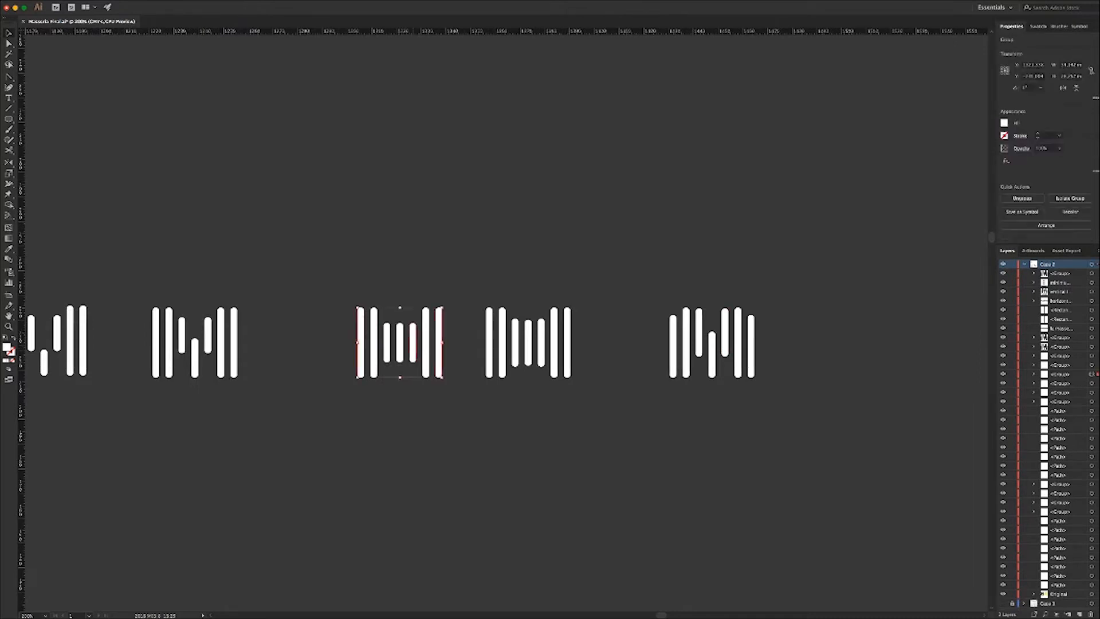
{"action": "double_click", "coordinate": [400, 342]}
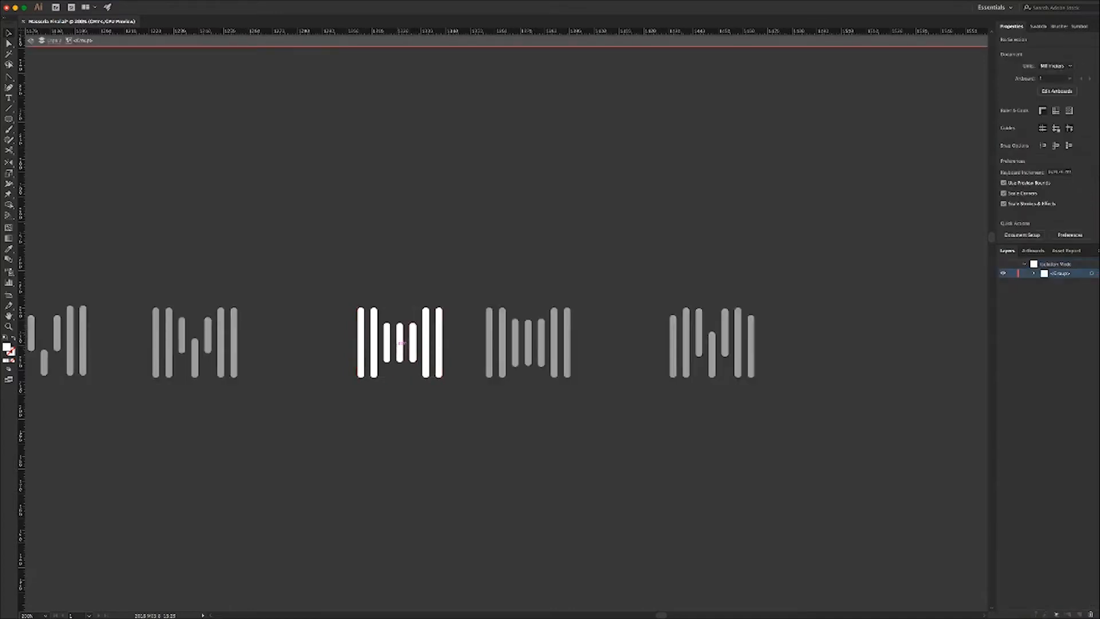
{"action": "left_click", "coordinate": [393, 332]}
{"action": "key", "text": "Escape"}
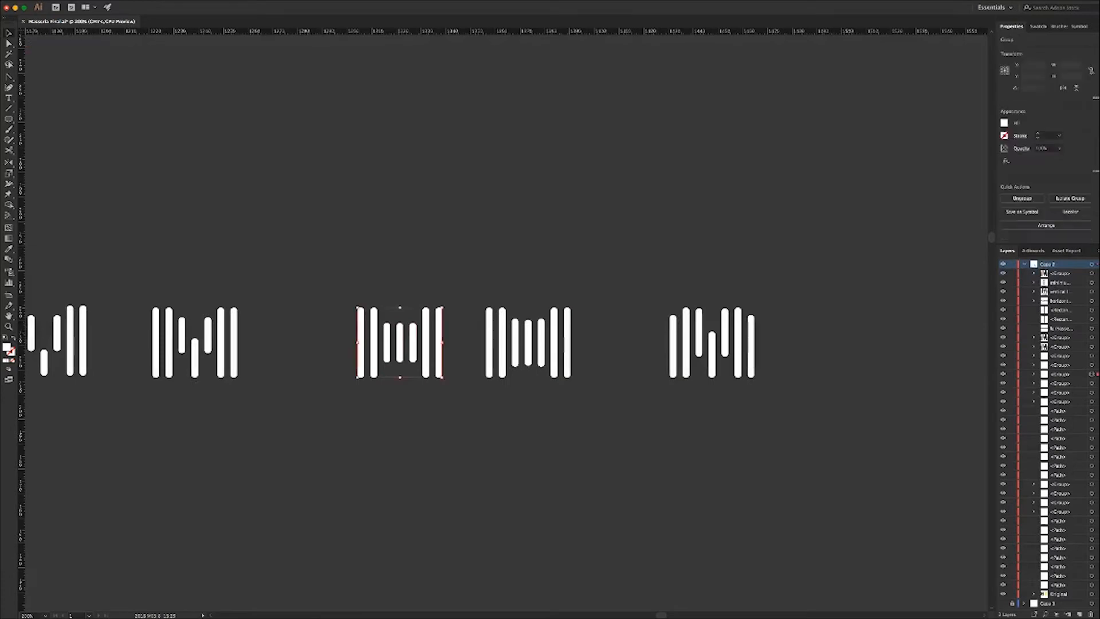
{"action": "key", "text": "Delete"}
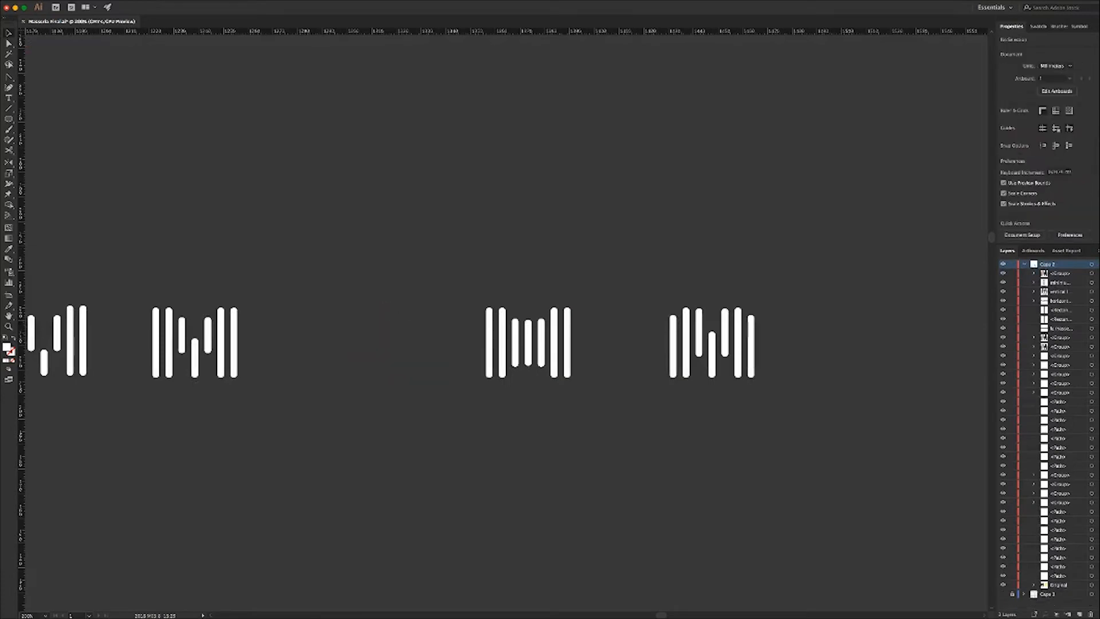
Examine the fourth bar symbol up close and compare it with the third symbol beside it
{"action": "left_click_drag", "start_coordinate": [137, 291], "coordinate": [324, 463]}
{"action": "left_click_drag", "start_coordinate": [367, 240], "coordinate": [334, 358]}
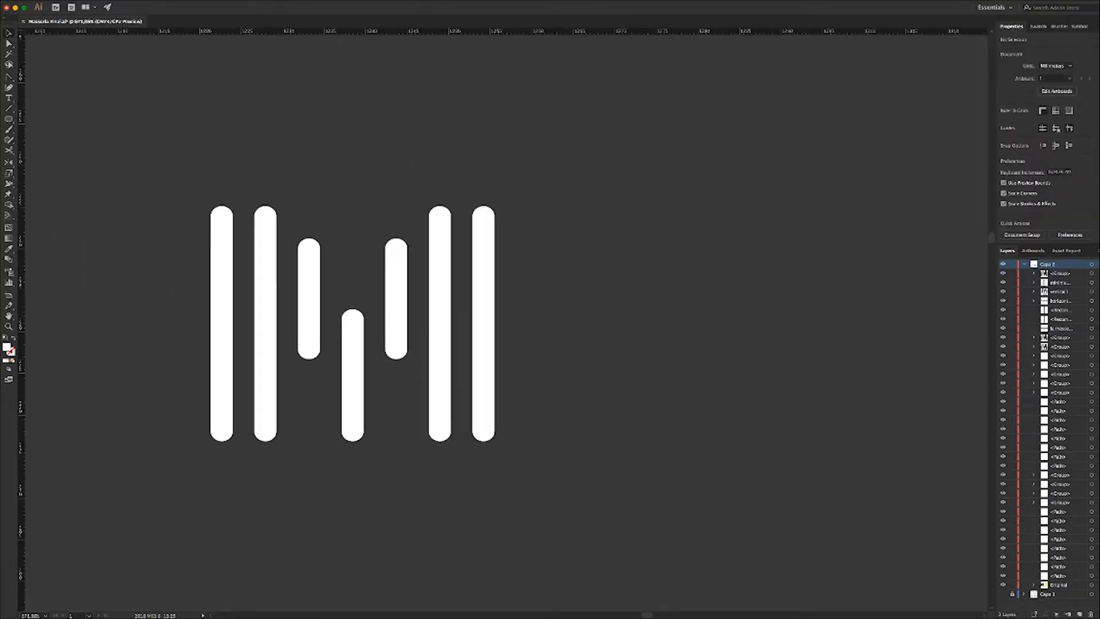
{"action": "key", "text": "super+minus"}
{"action": "key", "text": "super+minus"}
{"action": "key", "text": "super+minus"}
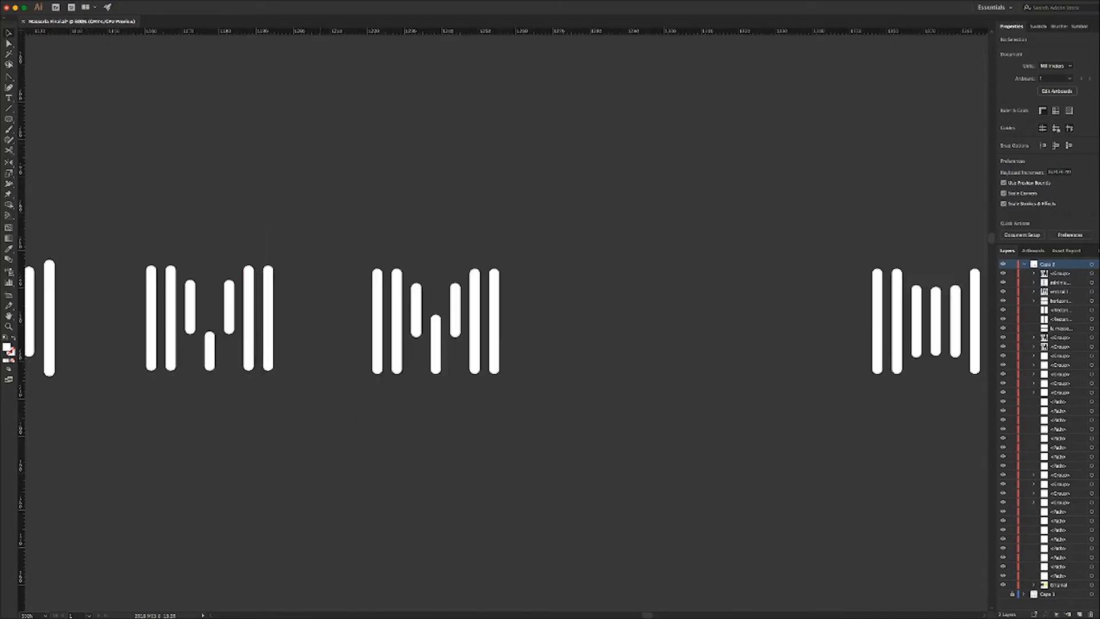
Add the text "xo" above the bar symbols and set its font to DIN
{"action": "left_click_drag", "start_coordinate": [435, 172], "coordinate": [398, 343]}
{"action": "key", "text": "t"}
{"action": "left_click", "coordinate": [413, 252]}
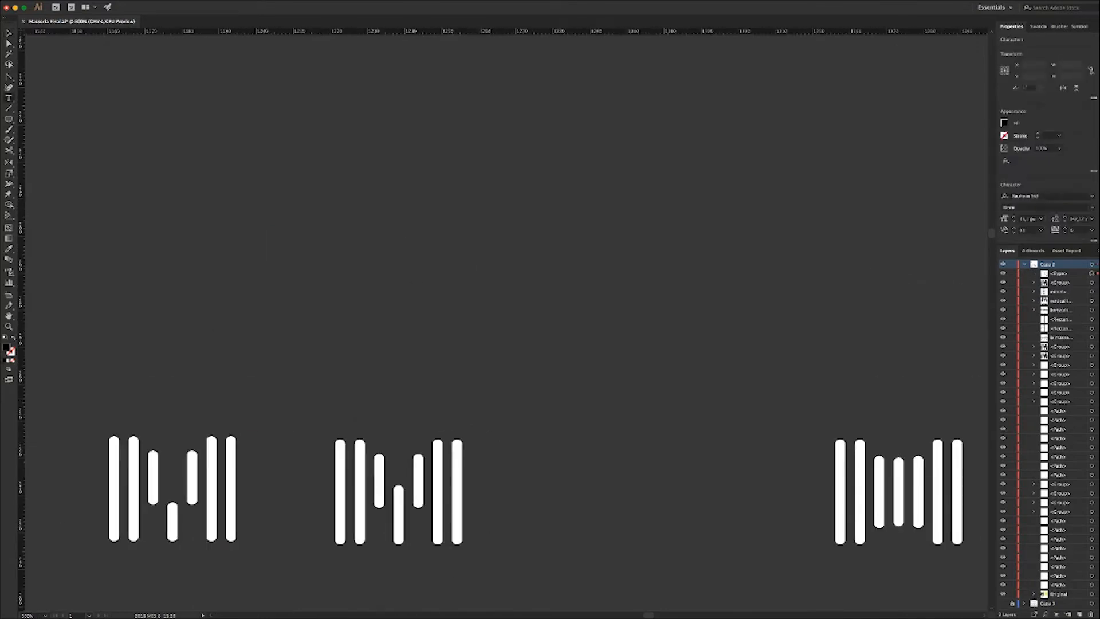
{"action": "type", "text": "xo"}
{"action": "key", "text": "super+a"}
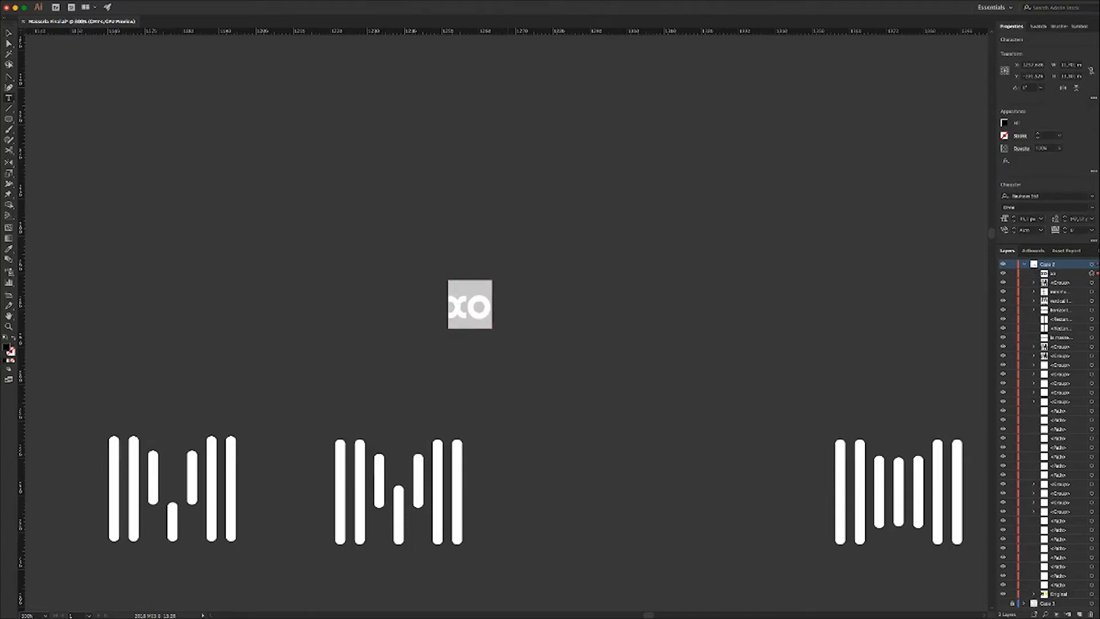
{"action": "left_click", "coordinate": [1093, 196]}
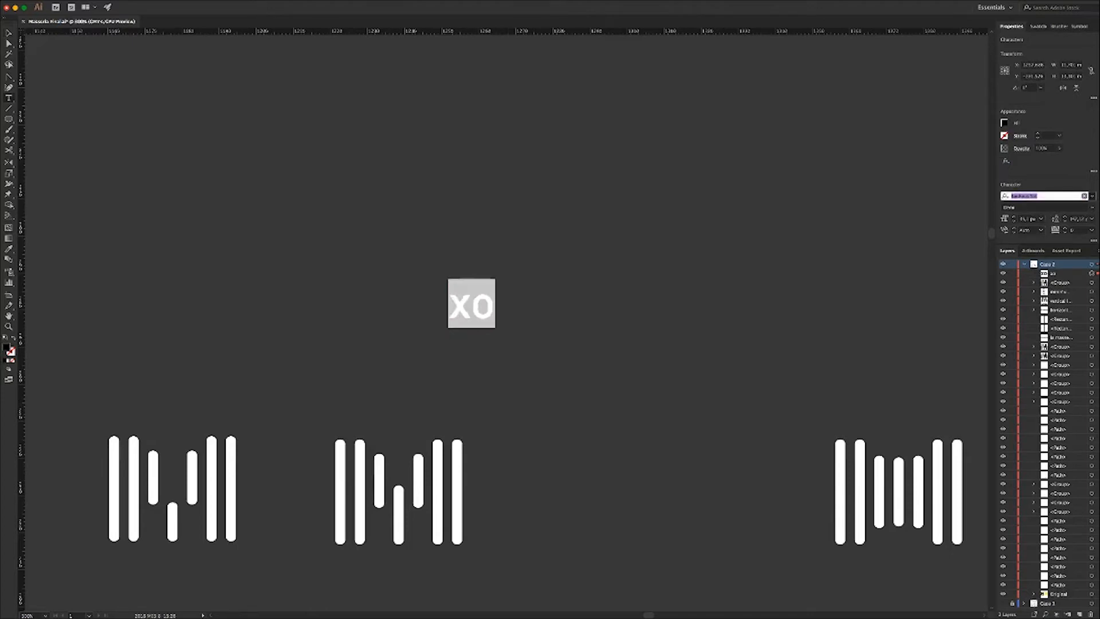
{"action": "key", "text": "Return"}
{"action": "key", "text": "Escape"}
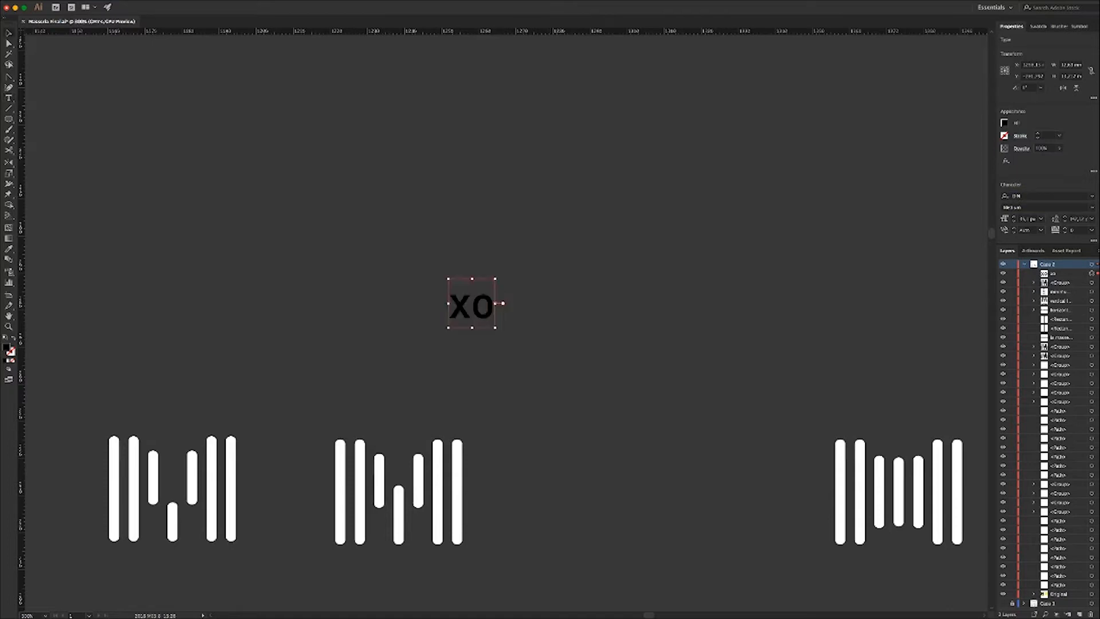
Convert the "xo" text to outlines and give the letters the white fill sampled from a symbol's bar
{"action": "left_click", "coordinate": [467, 307]}
{"action": "key", "text": "super+shift+o"}
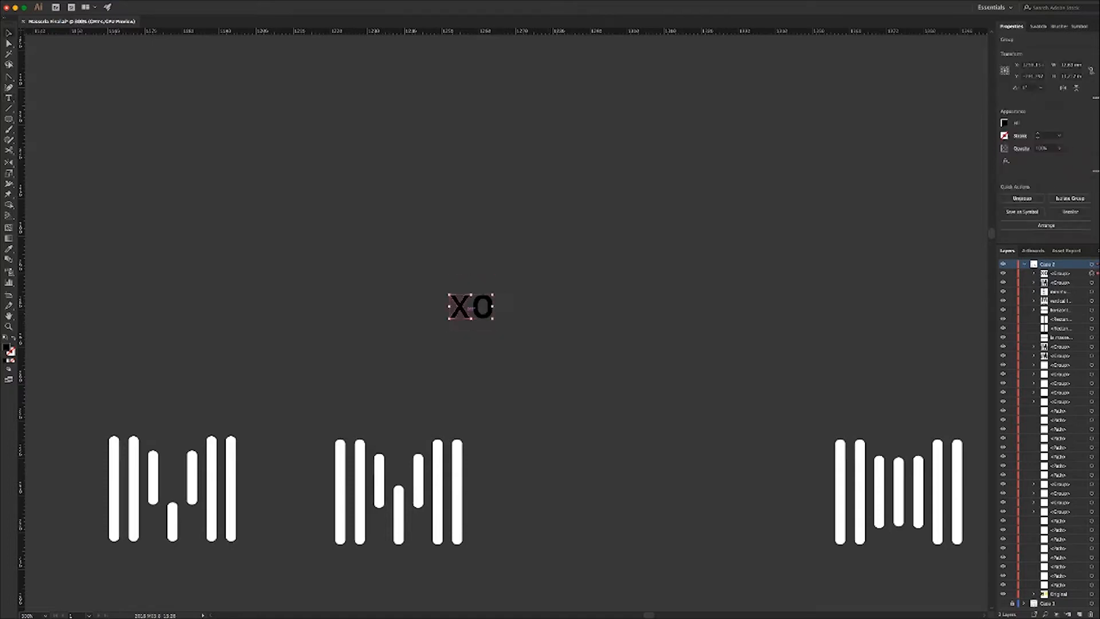
{"action": "key", "text": "i"}
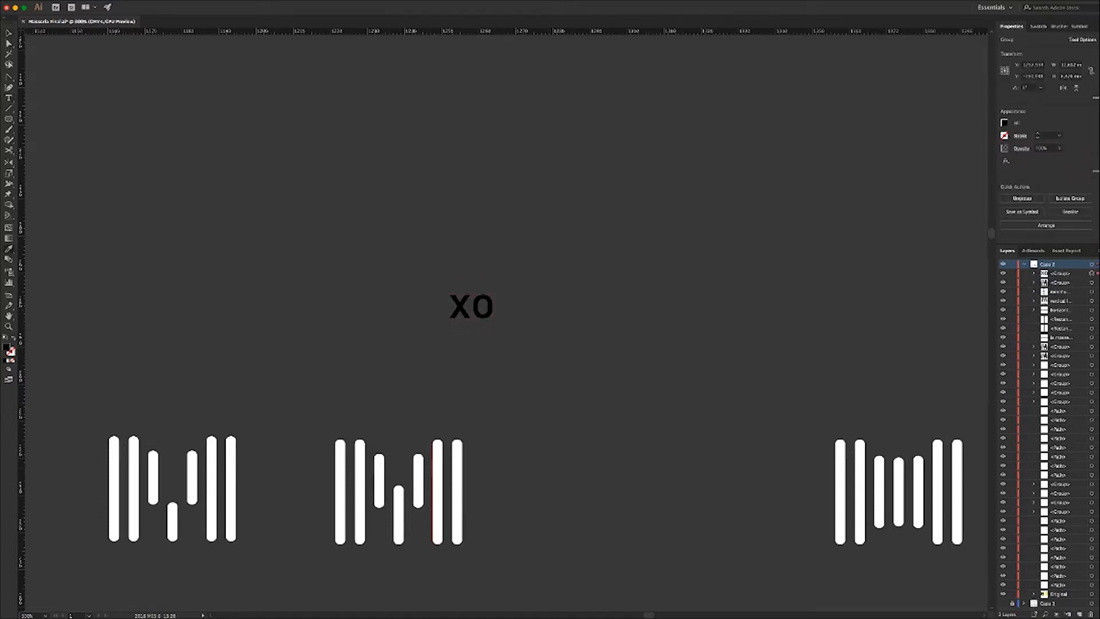
{"action": "left_click", "coordinate": [438, 487]}
Place horizontal guides along the top and baseline of the X, extending across the O
{"action": "left_click_drag", "start_coordinate": [398, 269], "coordinate": [547, 330]}
{"action": "left_click_drag", "start_coordinate": [548, 330], "coordinate": [346, 306]}
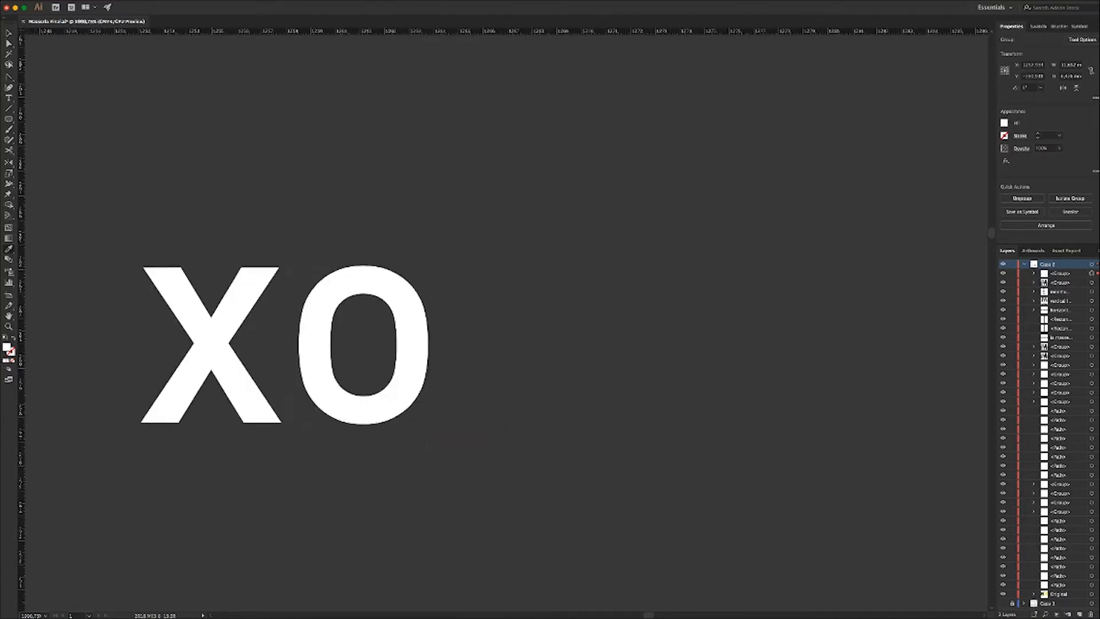
{"action": "left_click_drag", "start_coordinate": [281, 32], "coordinate": [280, 267]}
{"action": "left_click_drag", "start_coordinate": [280, 102], "coordinate": [280, 422]}
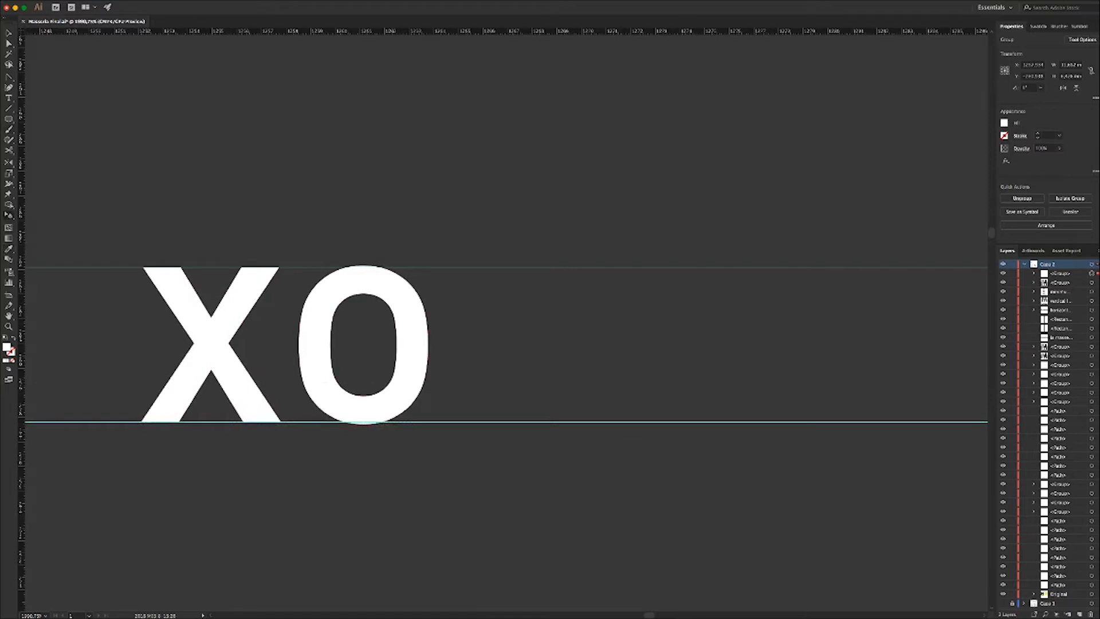
Paint small Blob Brush marks at the top of the X and above the top curve of the O, undoing each mark
{"action": "key", "text": "shift+b"}
{"action": "key", "text": "bracketleft"}
{"action": "key", "text": "bracketleft"}
{"action": "key", "text": "bracketleft"}
{"action": "key", "text": "bracketleft"}
{"action": "key", "text": "bracketleft"}
{"action": "key", "text": "bracketleft"}
{"action": "key", "text": "bracketleft"}
{"action": "key", "text": "bracketleft"}
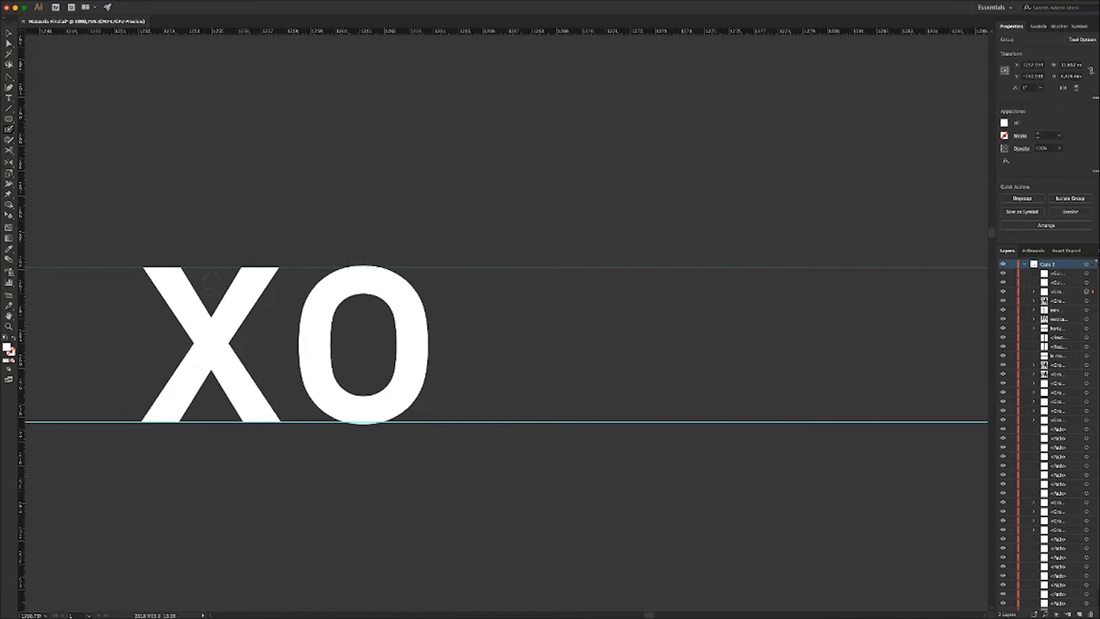
{"action": "left_click", "coordinate": [166, 266]}
{"action": "key", "text": "super+z"}
{"action": "left_click_drag", "start_coordinate": [350, 258], "coordinate": [385, 259]}
{"action": "key", "text": "super+z"}
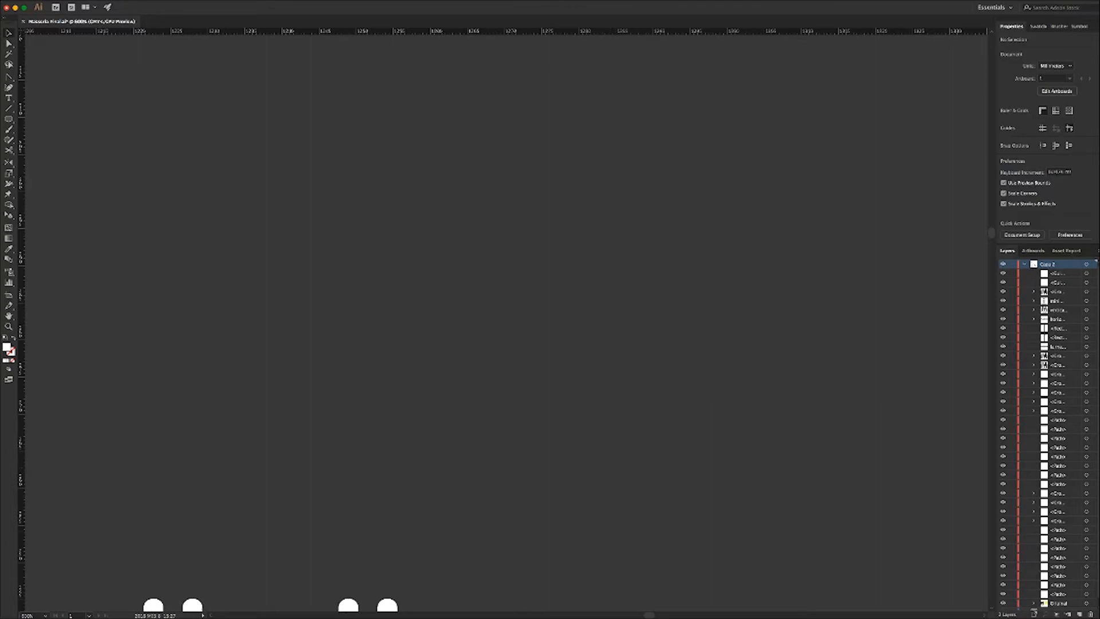
Delete the symbol with three centred inner bars and move the last symbol into the gap beside the fourth one
{"action": "scroll", "coordinate": [641, 352], "scroll_direction": "down", "scroll_amount": 7}
{"action": "scroll", "coordinate": [641, 352], "scroll_direction": "down", "scroll_amount": 3}
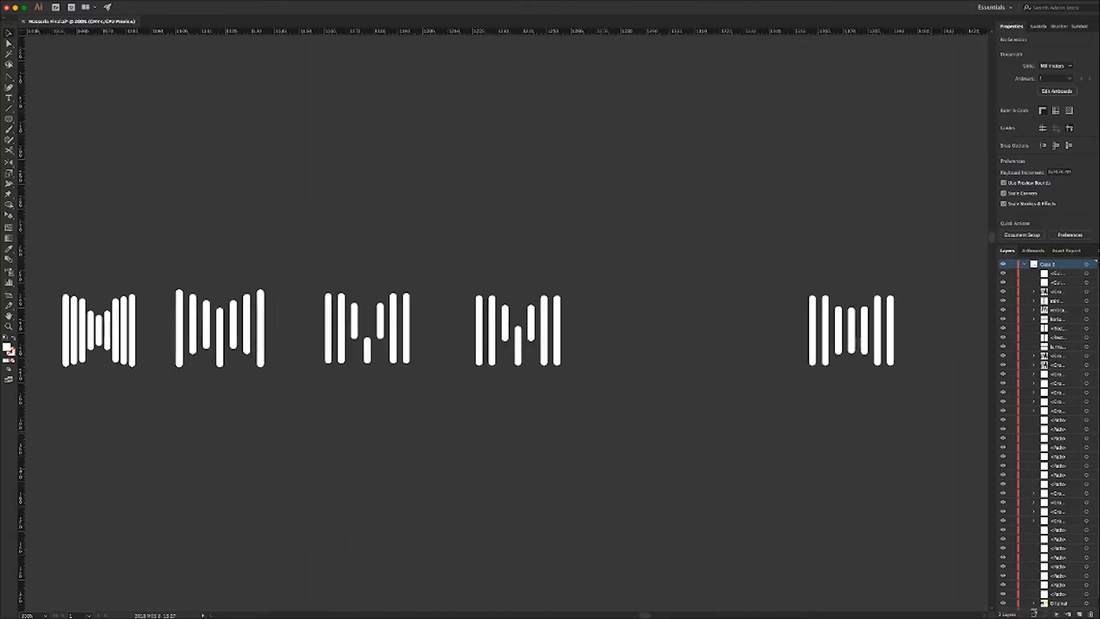
{"action": "scroll", "coordinate": [534, 366], "scroll_direction": "right", "scroll_amount": 5}
{"action": "left_click", "coordinate": [535, 366]}
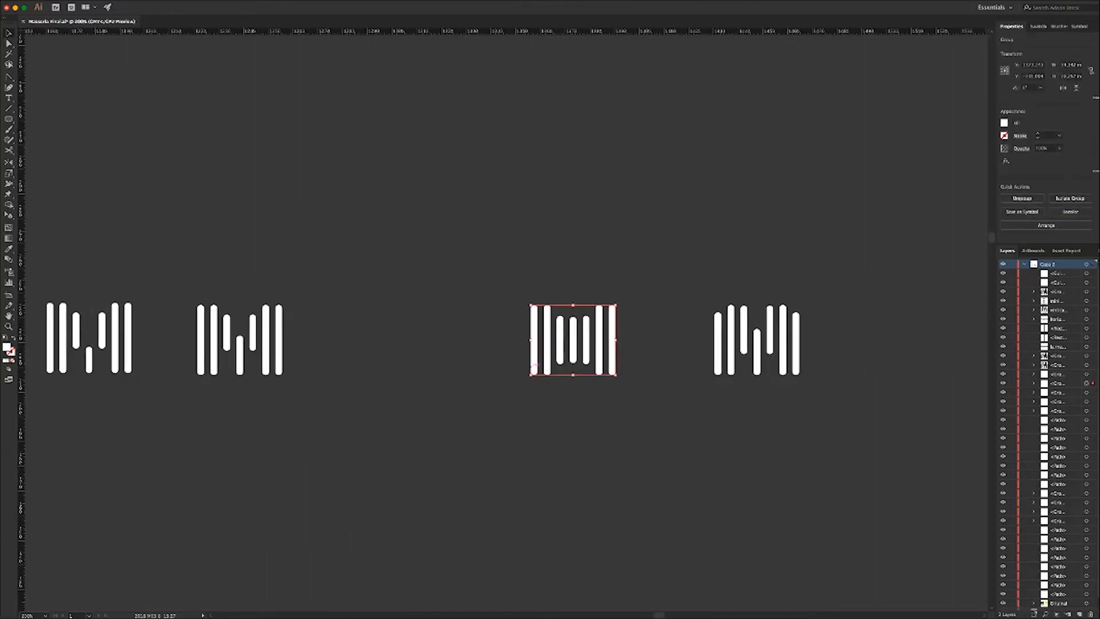
{"action": "key", "text": "Delete"}
{"action": "left_click_drag", "start_coordinate": [783, 340], "coordinate": [403, 340]}
{"action": "key", "text": "shift+super+a"}
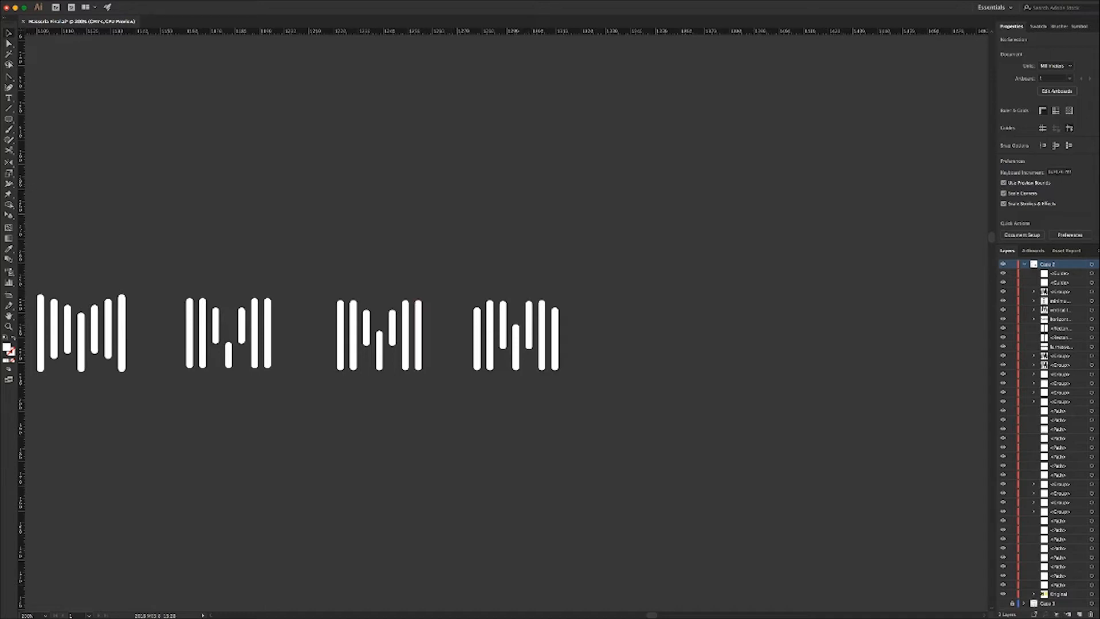
Draw a rectangle about 41 by 57 mm above the bar symbols and fully round its two upper corners into an arch
{"action": "key", "text": "l"}
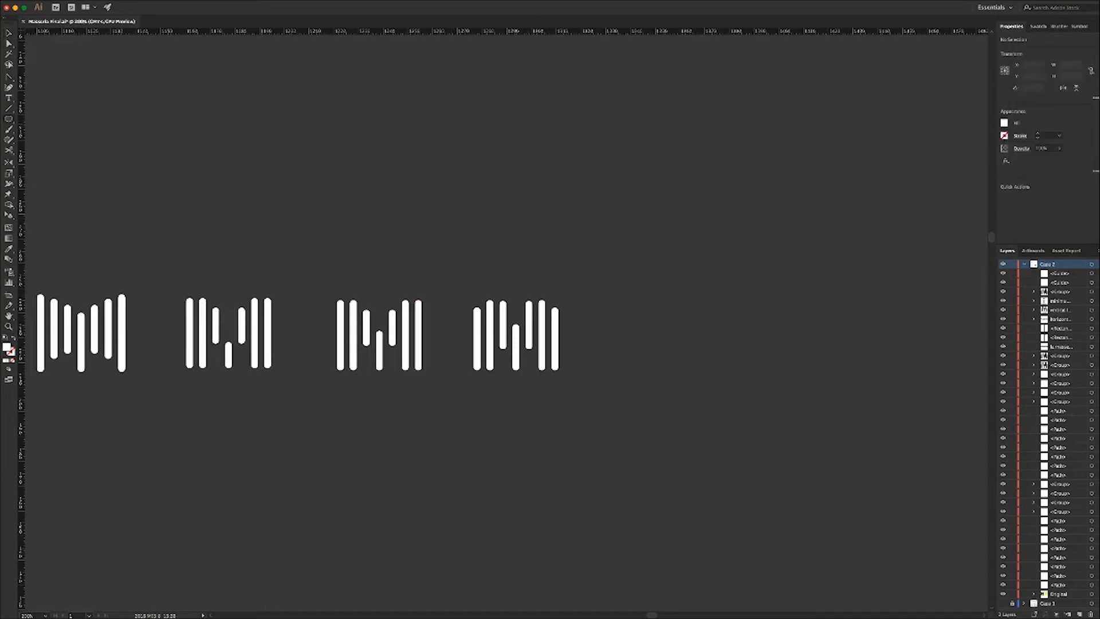
{"action": "key", "text": "m"}
{"action": "left_click_drag", "start_coordinate": [418, 96], "coordinate": [519, 237]}
{"action": "key", "text": "a"}
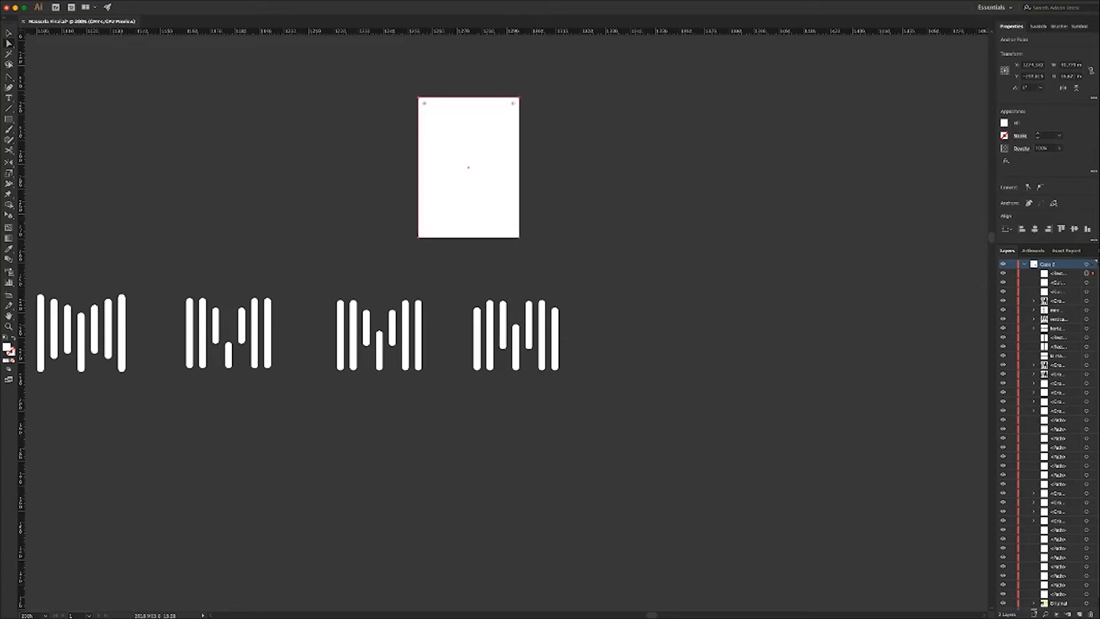
{"action": "left_click_drag", "start_coordinate": [425, 104], "coordinate": [549, 232]}
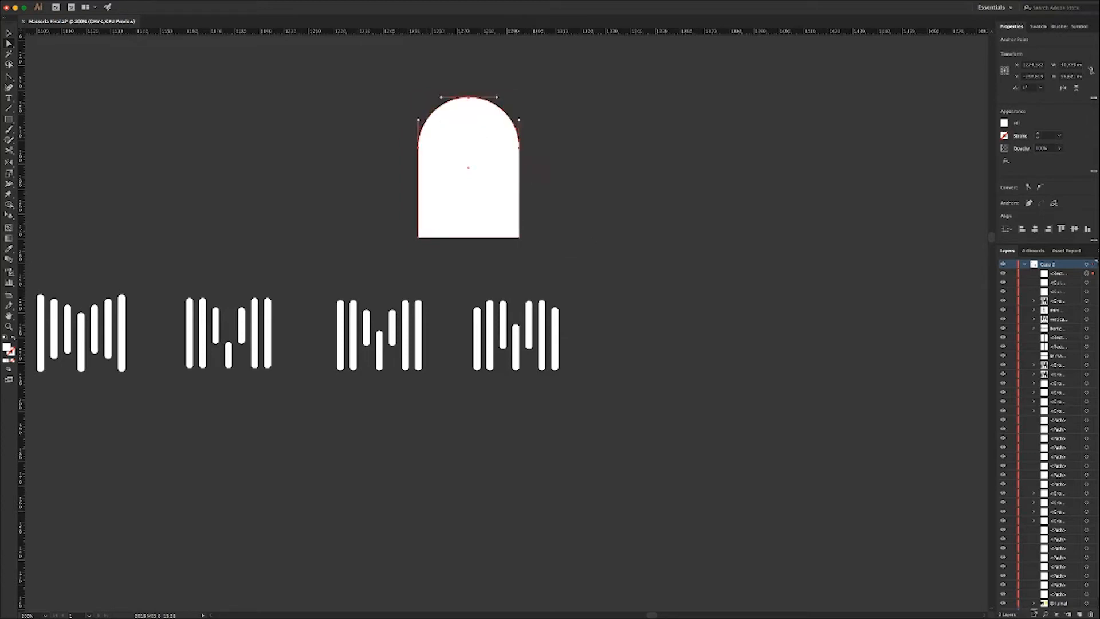
Place the arch beside the last bar symbol, shorten it from its base and align it with the bottom of the bars
{"action": "left_click_drag", "start_coordinate": [484, 158], "coordinate": [641, 292]}
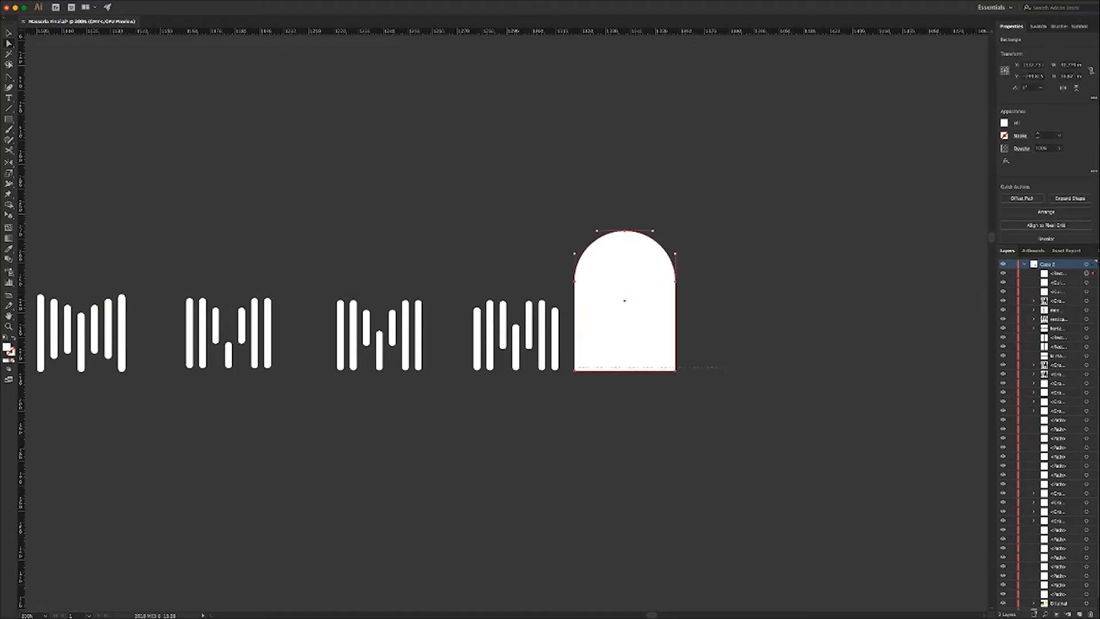
{"action": "left_click_drag", "start_coordinate": [666, 371], "coordinate": [677, 321]}
{"action": "left_click_drag", "start_coordinate": [624, 278], "coordinate": [624, 325]}
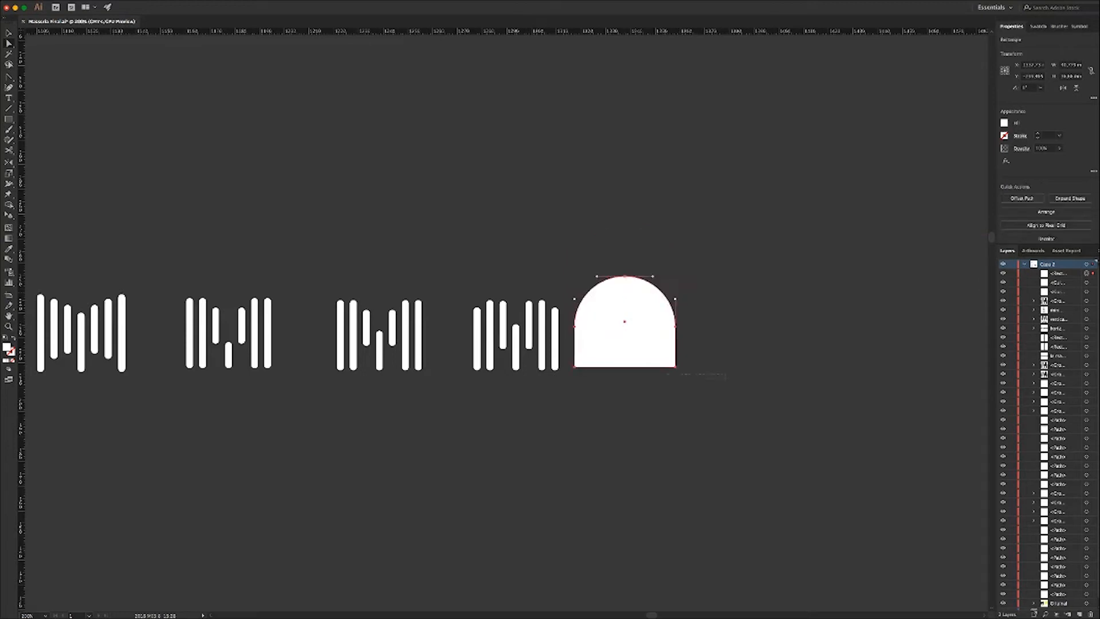
{"action": "left_click_drag", "start_coordinate": [590, 366], "coordinate": [591, 349]}
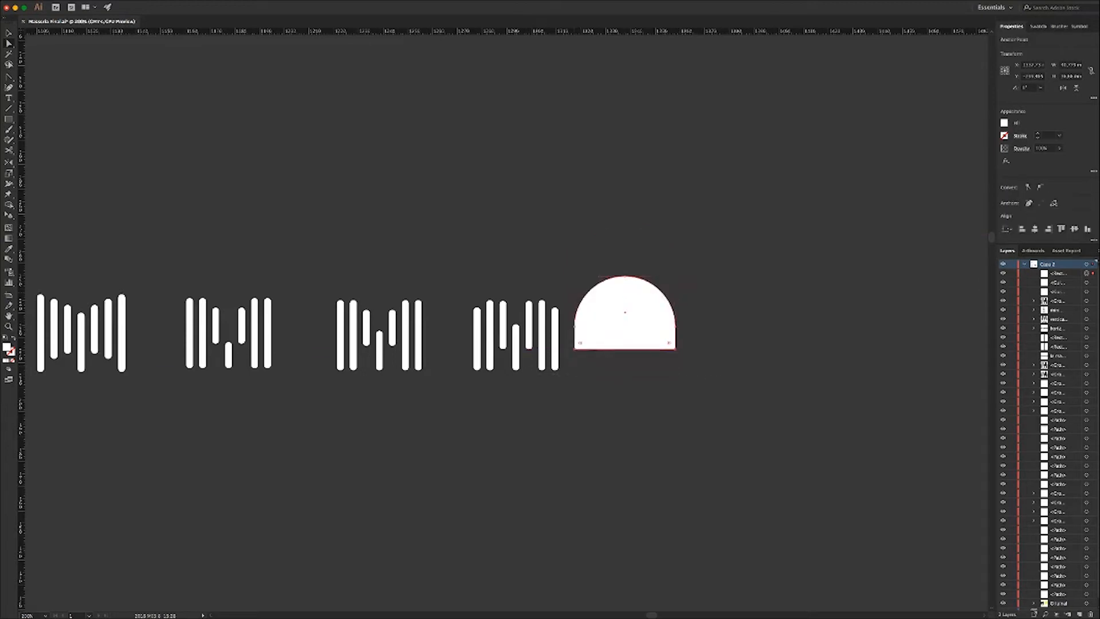
{"action": "left_click_drag", "start_coordinate": [636, 313], "coordinate": [633, 333]}
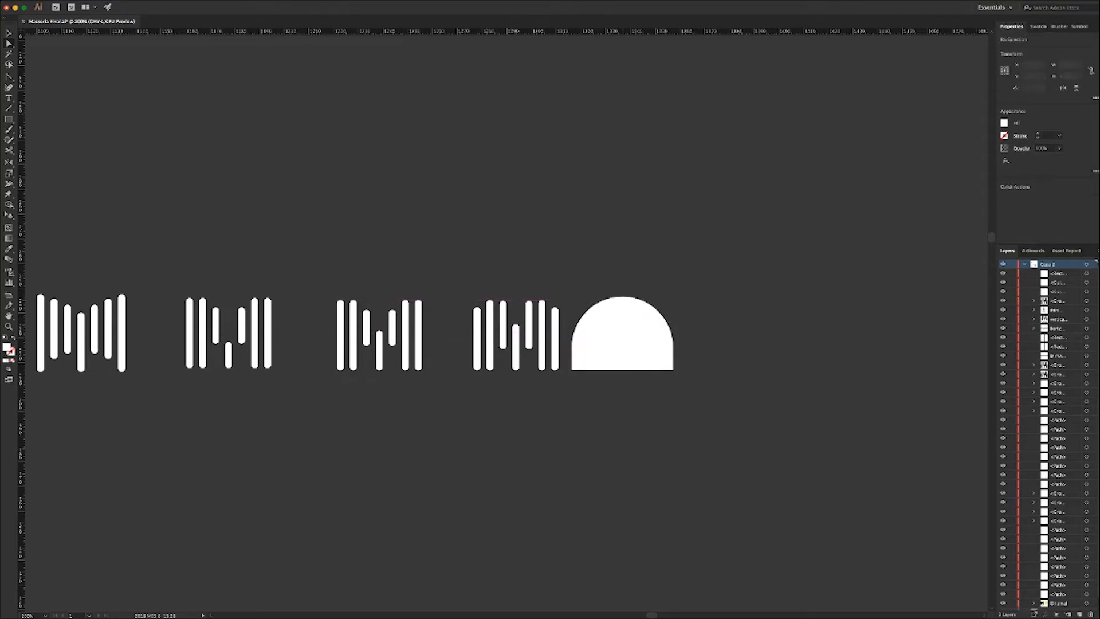
Duplicate the last bar symbol directly above itself and flip the copy upside down
{"action": "left_click", "coordinate": [554, 309]}
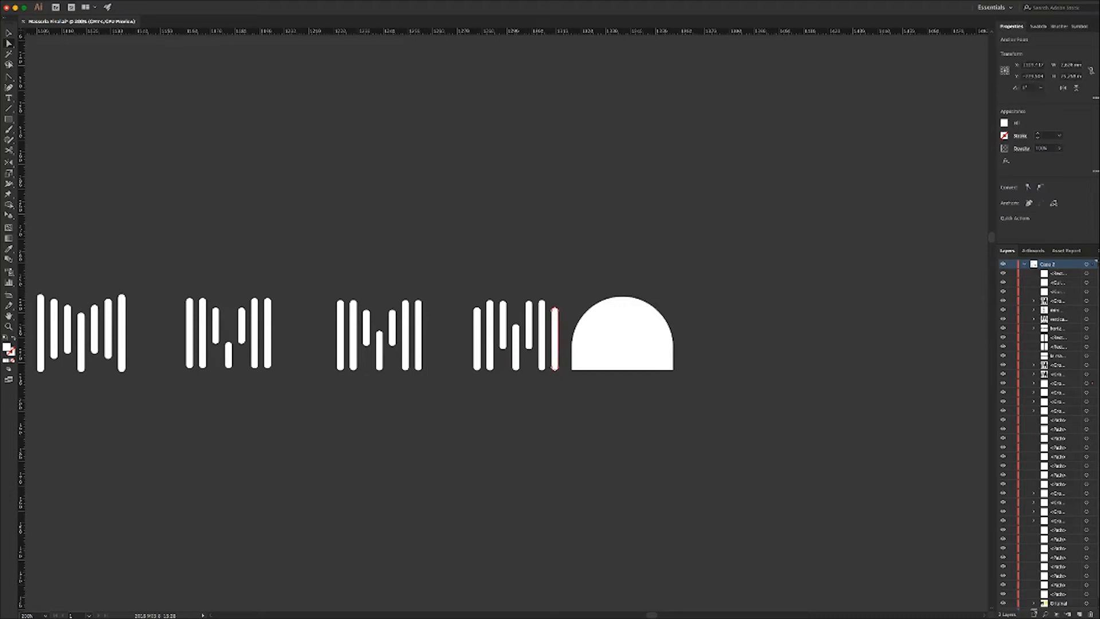
{"action": "key", "text": "v"}
{"action": "left_click", "coordinate": [517, 343]}
{"action": "left_click_drag", "start_coordinate": [516, 343], "coordinate": [517, 168]}
{"action": "left_click_drag", "start_coordinate": [562, 199], "coordinate": [500, 125]}
{"action": "left_click", "coordinate": [579, 167]}
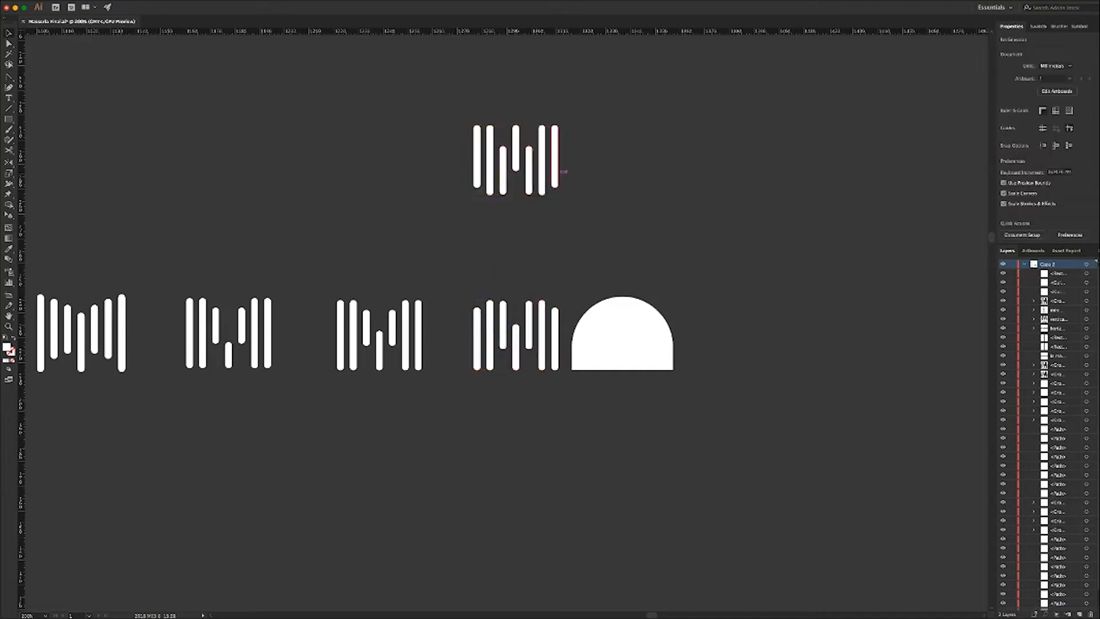
Shrink the flipped copy to a tiny size and place an upright duplicate beside it
{"action": "left_click_drag", "start_coordinate": [588, 103], "coordinate": [385, 163]}
{"action": "left_click_drag", "start_coordinate": [558, 125], "coordinate": [544, 160]}
{"action": "left_click", "coordinate": [536, 172]}
{"action": "left_click", "coordinate": [531, 172]}
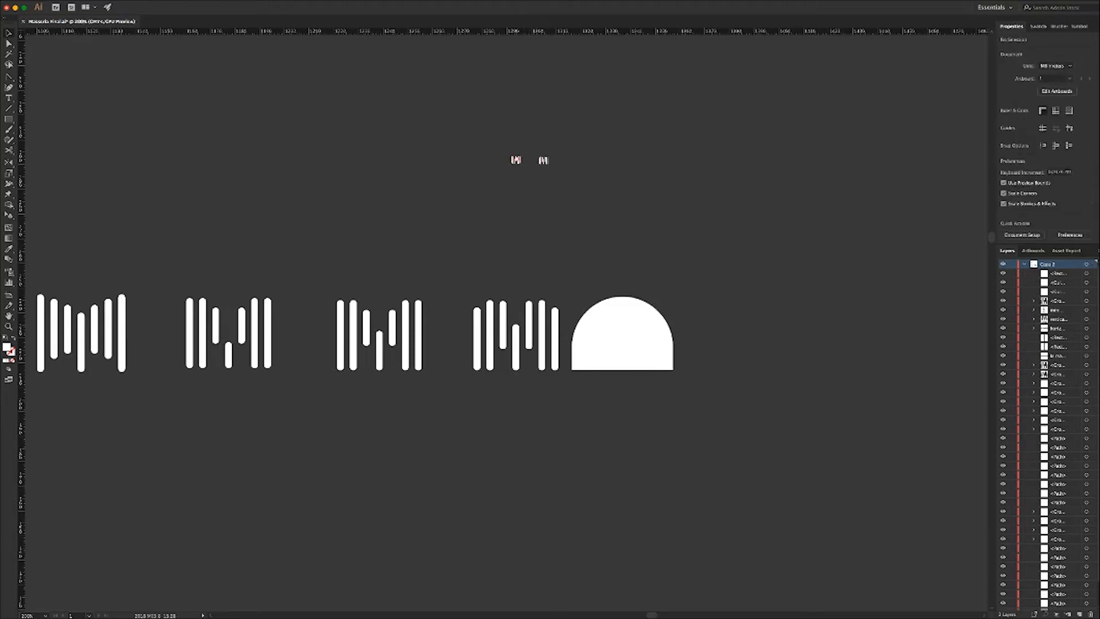
Compare the tiny flipped and upright symbols up close and from afar, and delete both
{"action": "left_click_drag", "start_coordinate": [480, 135], "coordinate": [581, 175]}
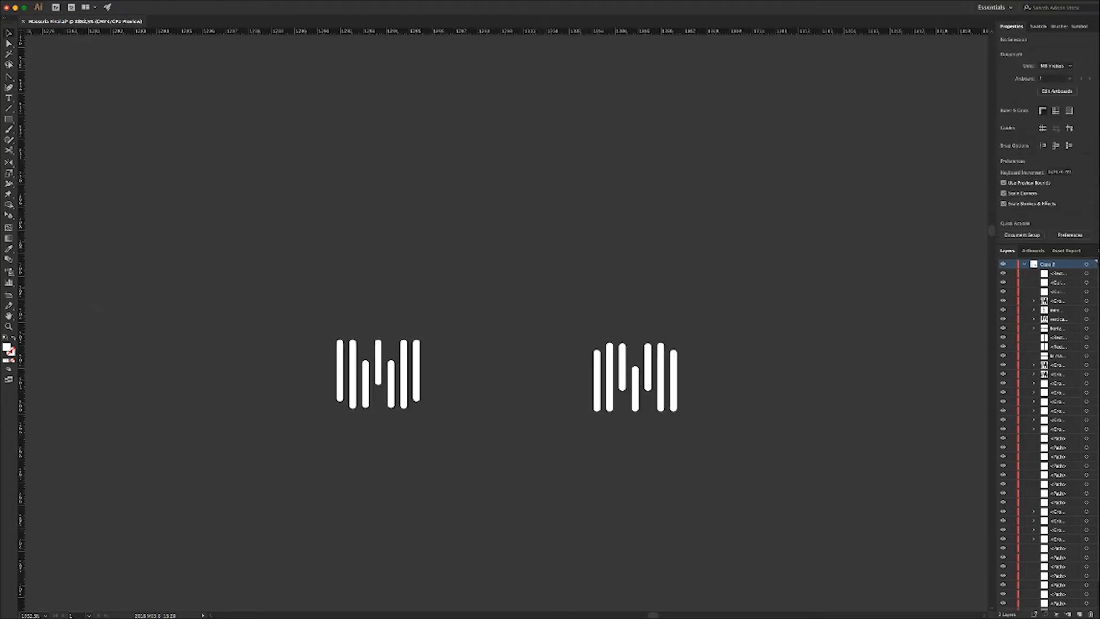
{"action": "key", "text": "super+minus"}
{"action": "key", "text": "super+minus"}
{"action": "key", "text": "super+minus"}
{"action": "key", "text": "super+minus"}
{"action": "key", "text": "super+minus"}
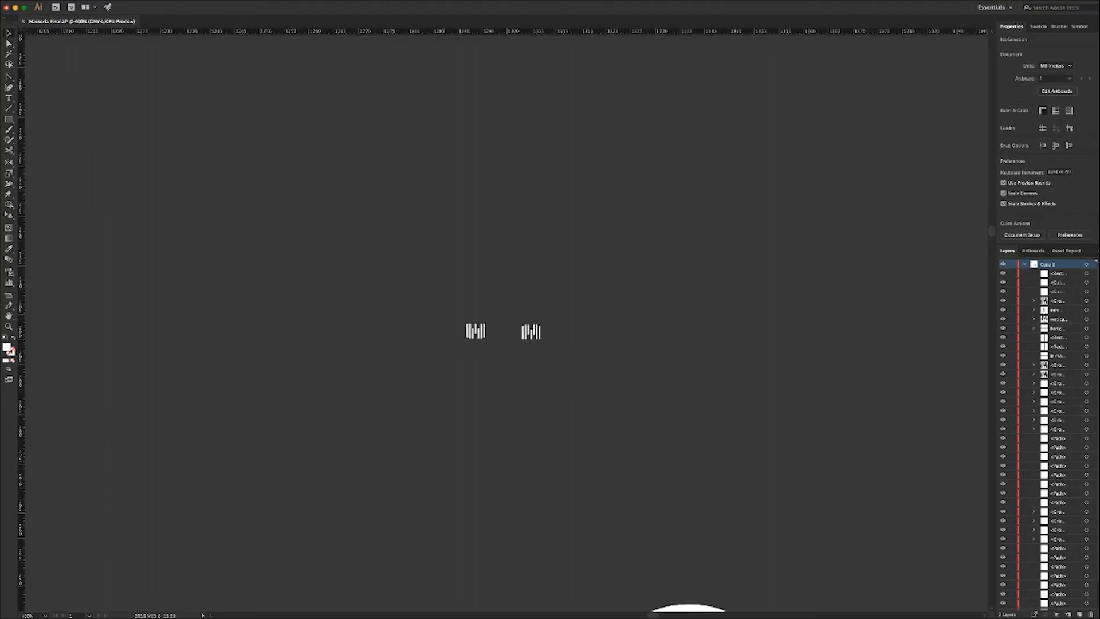
{"action": "key", "text": "super+minus"}
{"action": "key", "text": "super+minus"}
{"action": "left_click_drag", "start_coordinate": [393, 296], "coordinate": [551, 366]}
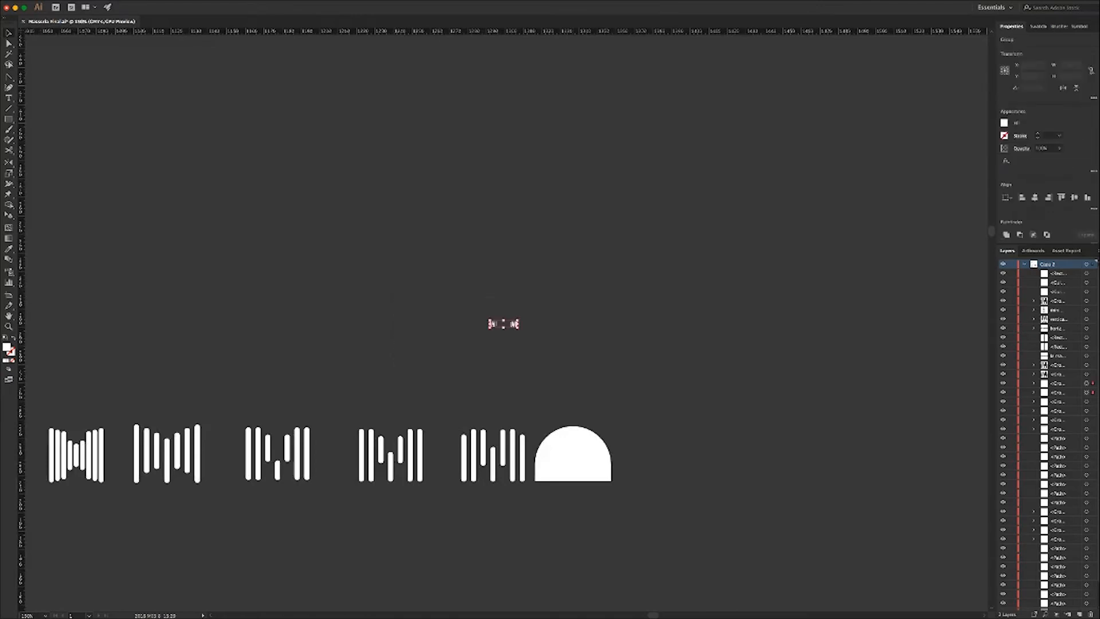
{"action": "key", "text": "Delete"}
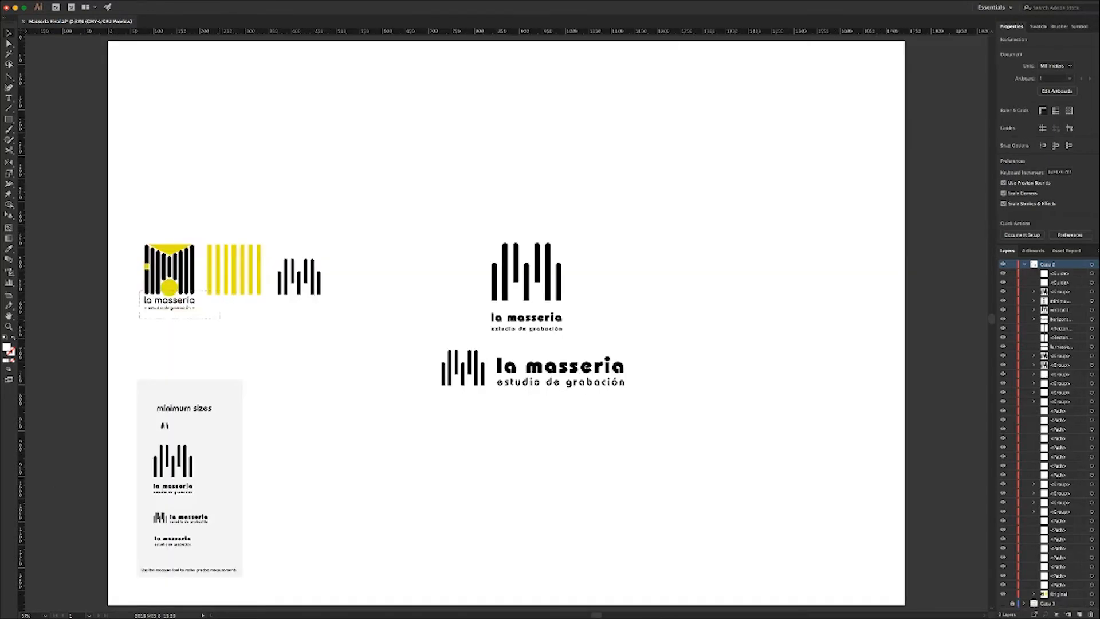
Inspect the lettering of the original yellow-and-black "la masseria" logo up close with the panels hidden
{"action": "left_click_drag", "start_coordinate": [140, 291], "coordinate": [220, 319]}
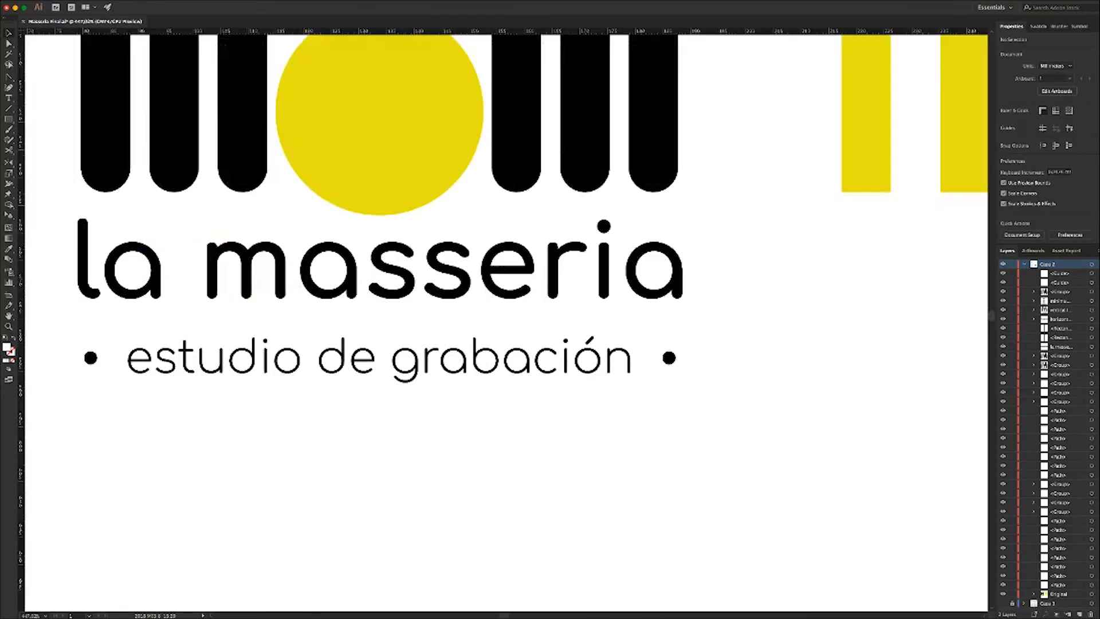
{"action": "left_click_drag", "start_coordinate": [344, 310], "coordinate": [509, 345]}
{"action": "key", "text": "Tab"}
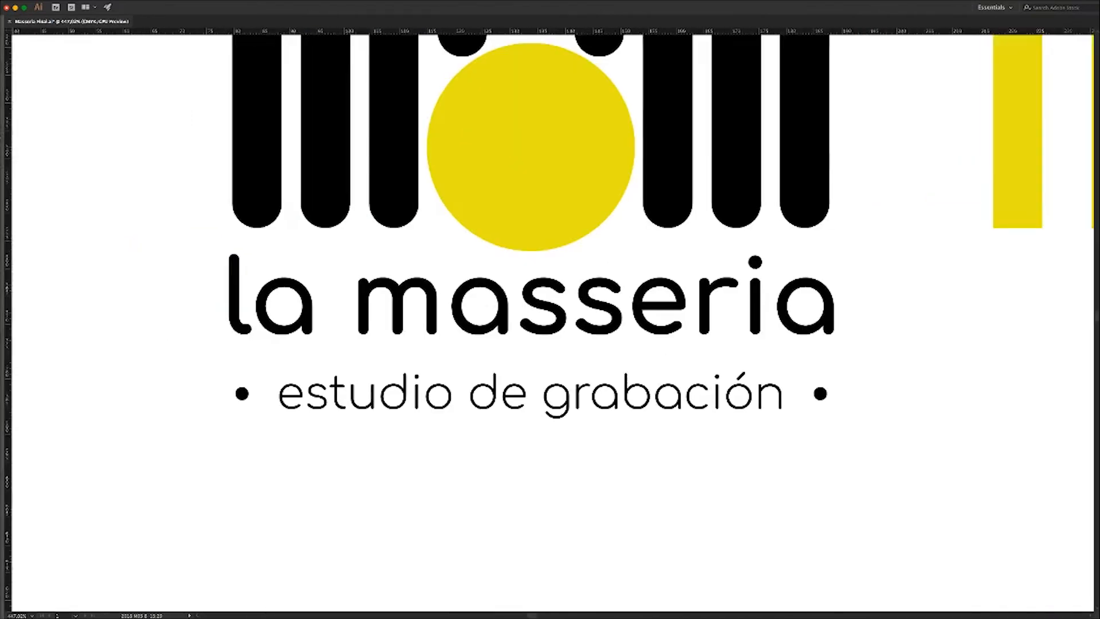
{"action": "double_click", "coordinate": [503, 312]}
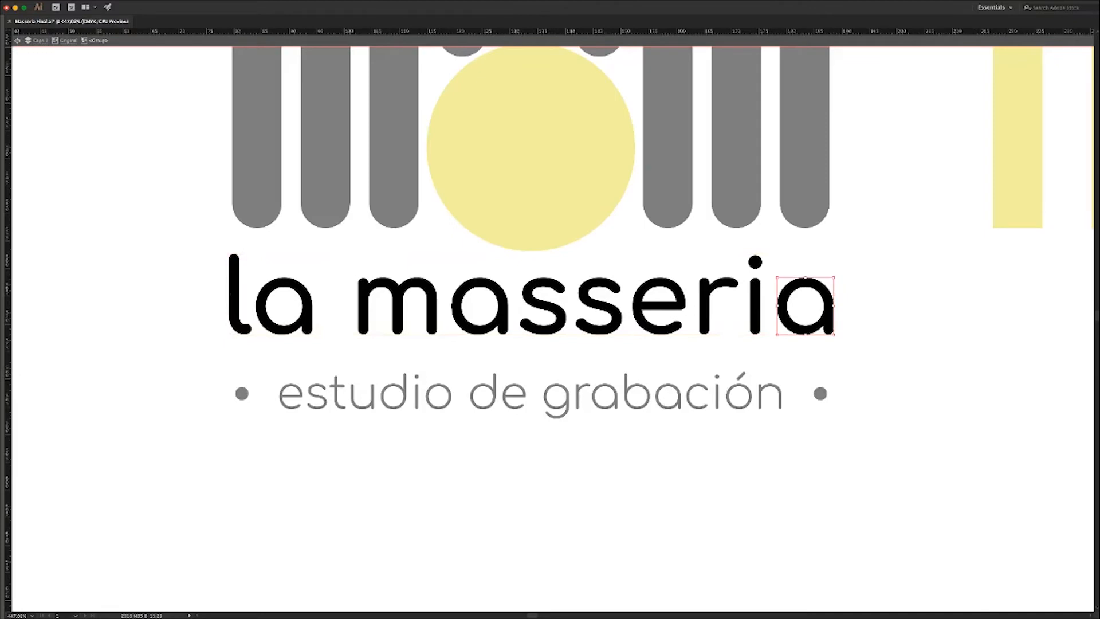
{"action": "key", "text": "Escape"}
{"action": "key", "text": "super+minus"}
{"action": "key", "text": "super+minus"}
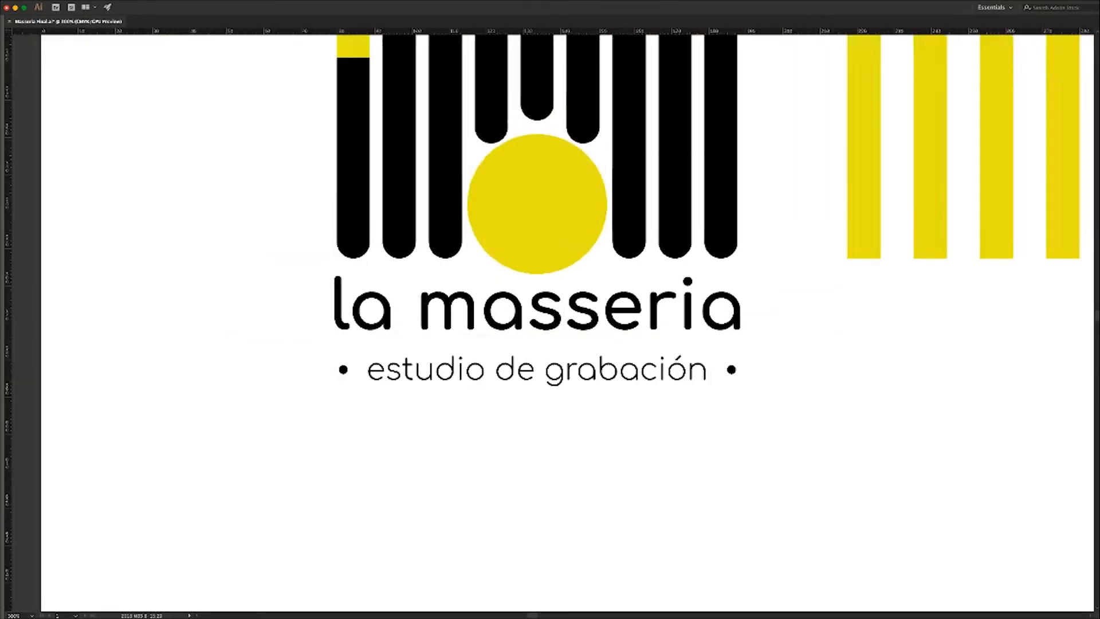
Examine the original logo alongside the yellow bars and the black bar symbol next to it
{"action": "left_click_drag", "start_coordinate": [515, 298], "coordinate": [360, 447]}
{"action": "key", "text": "super+minus"}
{"action": "key", "text": "super+minus"}
{"action": "key", "text": "super+minus"}
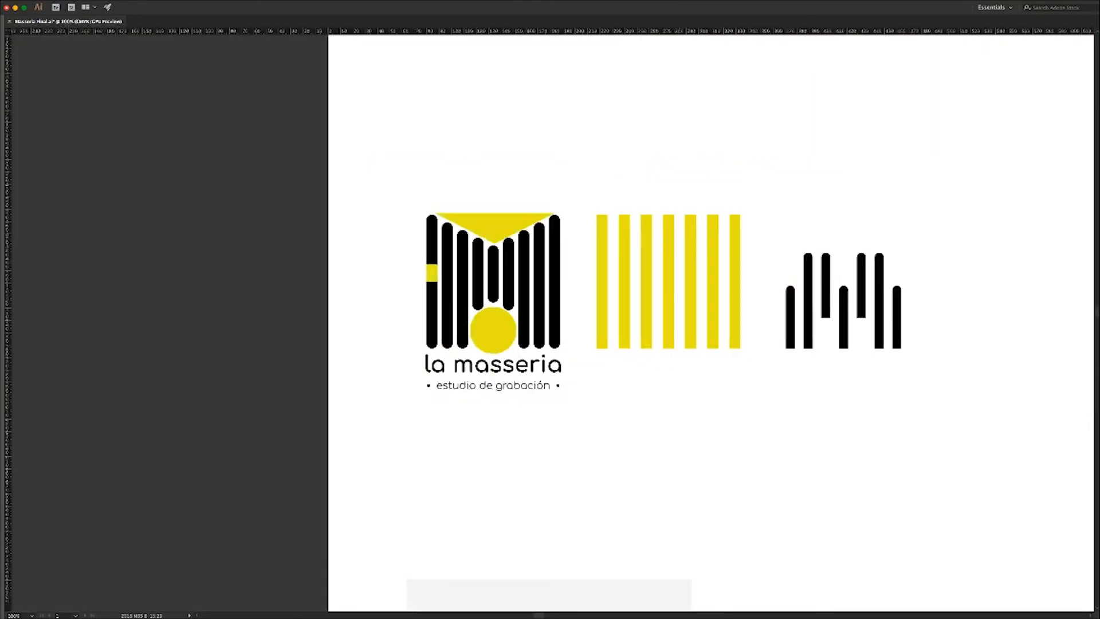
{"action": "left_click_drag", "start_coordinate": [516, 321], "coordinate": [352, 319]}
{"action": "left_click", "coordinate": [683, 331]}
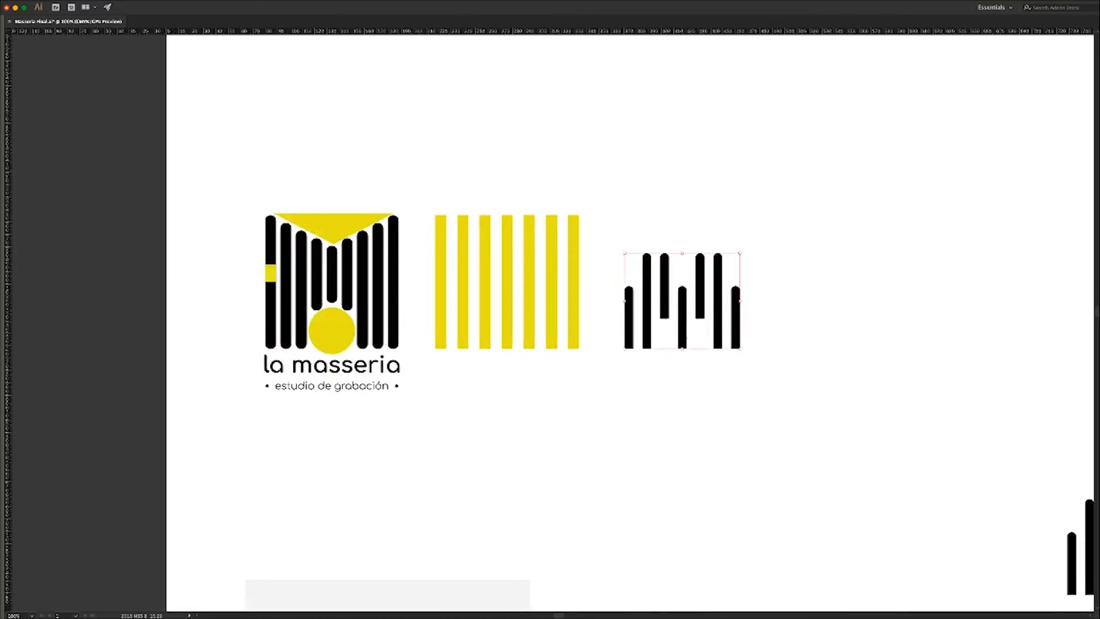
{"action": "key", "text": "super+shift+a"}
Move the white arch onto the artboard beside the small black bar symbol and fill it with that symbol's black
{"action": "key", "text": "super+minus"}
{"action": "key", "text": "super+minus"}
{"action": "key", "text": "super+minus"}
{"action": "key", "text": "super+minus"}
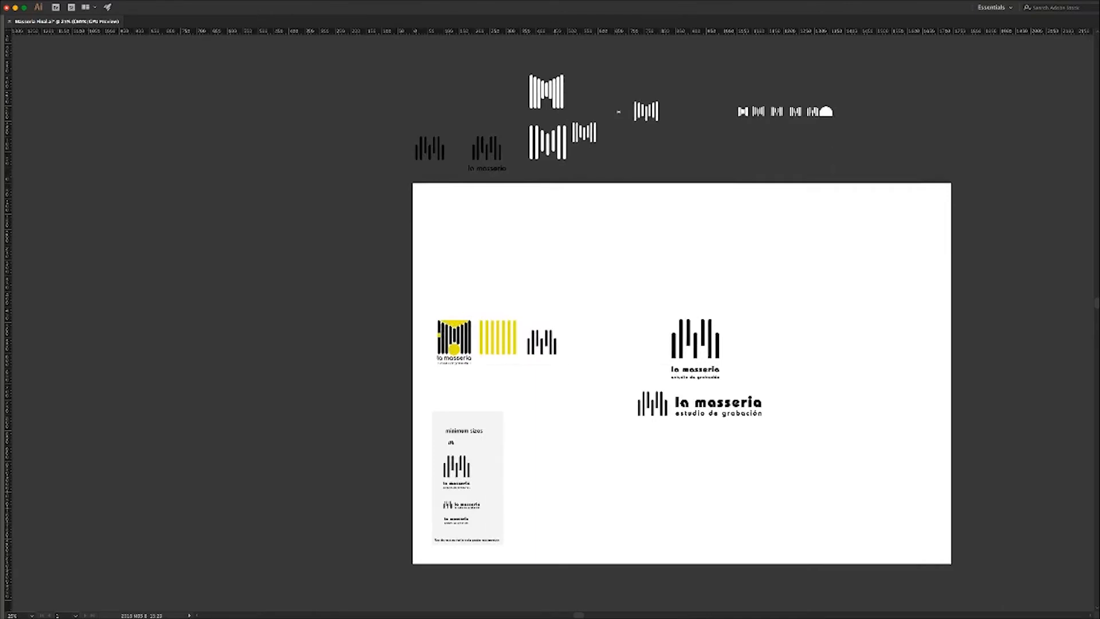
{"action": "left_click", "coordinate": [826, 112]}
{"action": "key", "text": "super+shift+a"}
{"action": "left_click_drag", "start_coordinate": [826, 112], "coordinate": [602, 327]}
{"action": "key", "text": "i"}
{"action": "left_click", "coordinate": [555, 345]}
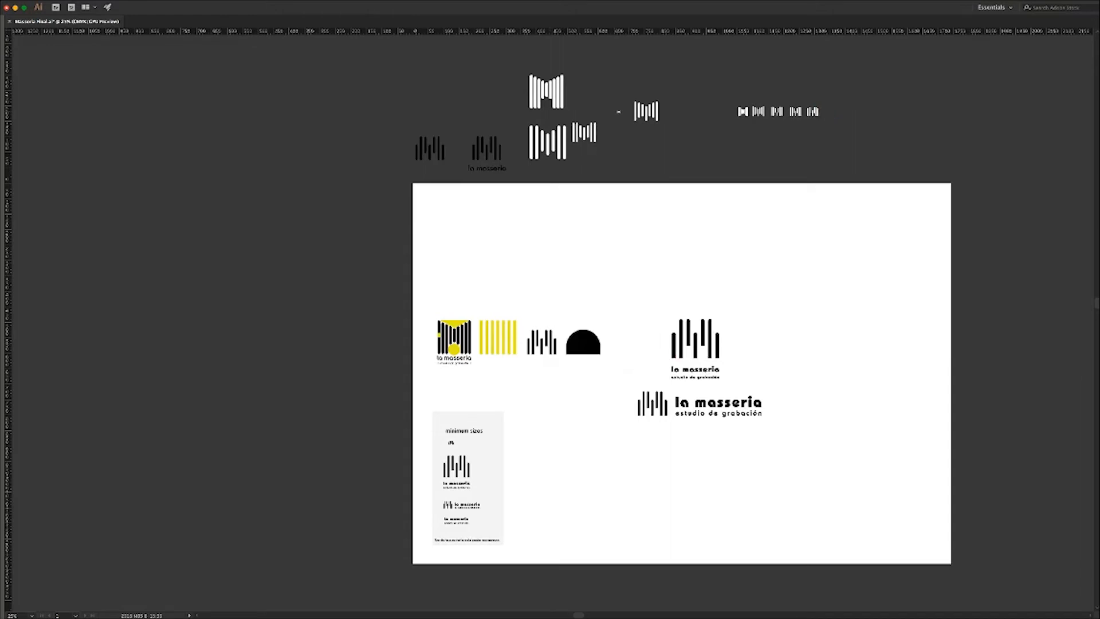
Delete the black arch beside the small black bar symbol
{"action": "key", "text": "super+minus"}
{"action": "key", "text": "super+minus"}
{"action": "key", "text": "super+minus"}
{"action": "key", "text": "super+shift+a"}
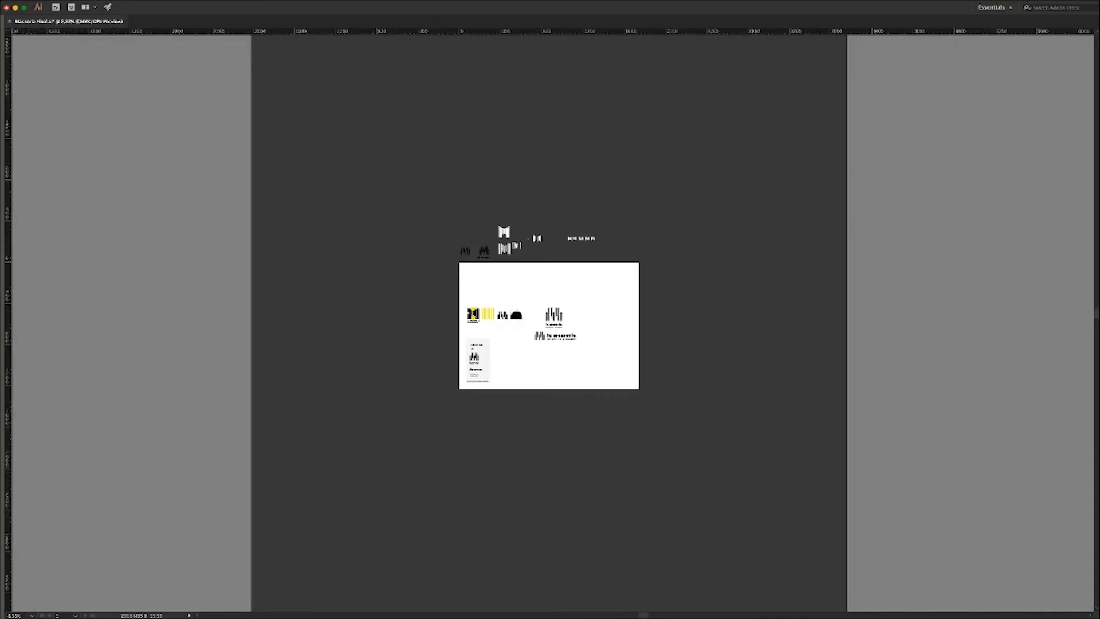
{"action": "left_click_drag", "start_coordinate": [518, 339], "coordinate": [438, 269]}
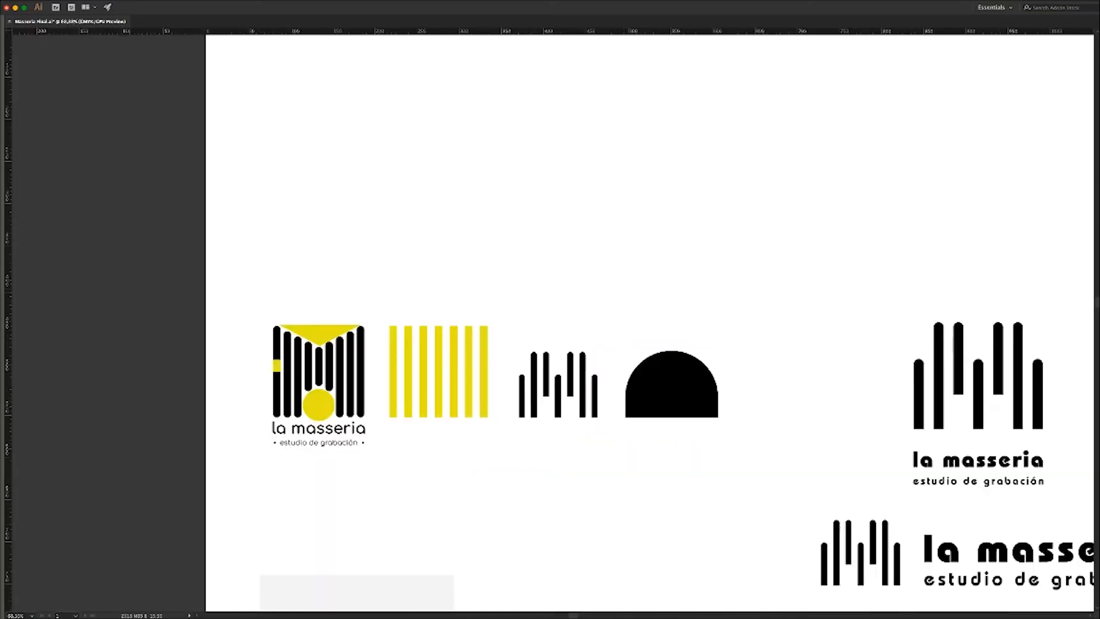
{"action": "left_click", "coordinate": [672, 385]}
{"action": "key", "text": "Delete"}
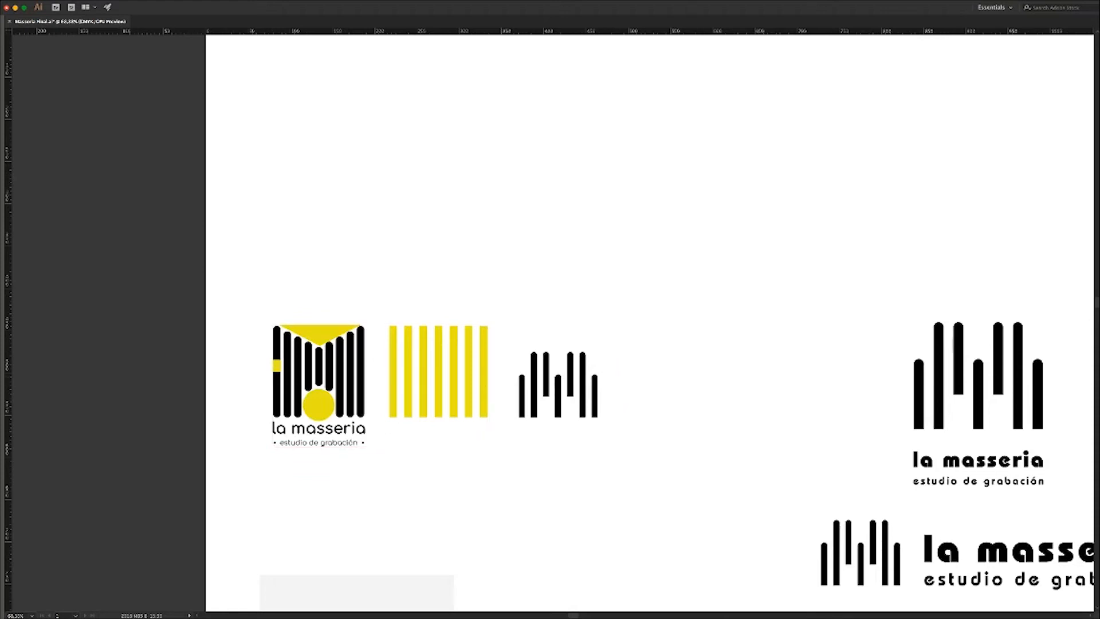
Place vertical guides at the outer edges of the original logo's first and last black bars, running through its lettering
{"action": "left_click", "coordinate": [350, 379]}
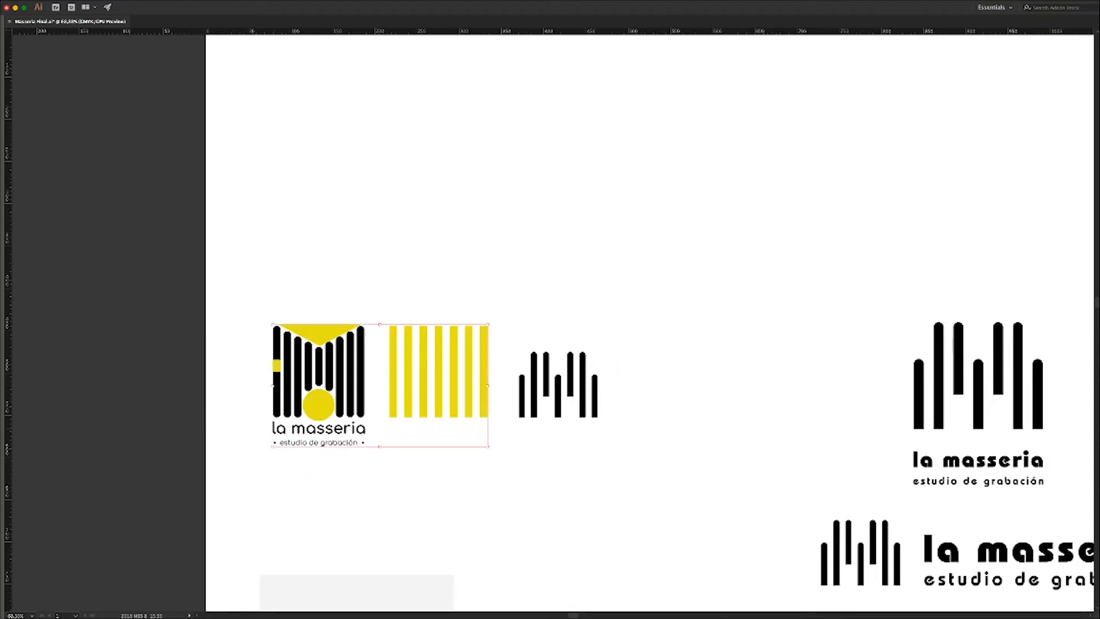
{"action": "key", "text": "super+shift+a"}
{"action": "scroll", "coordinate": [292, 449], "scroll_direction": "up", "scroll_amount": 10}
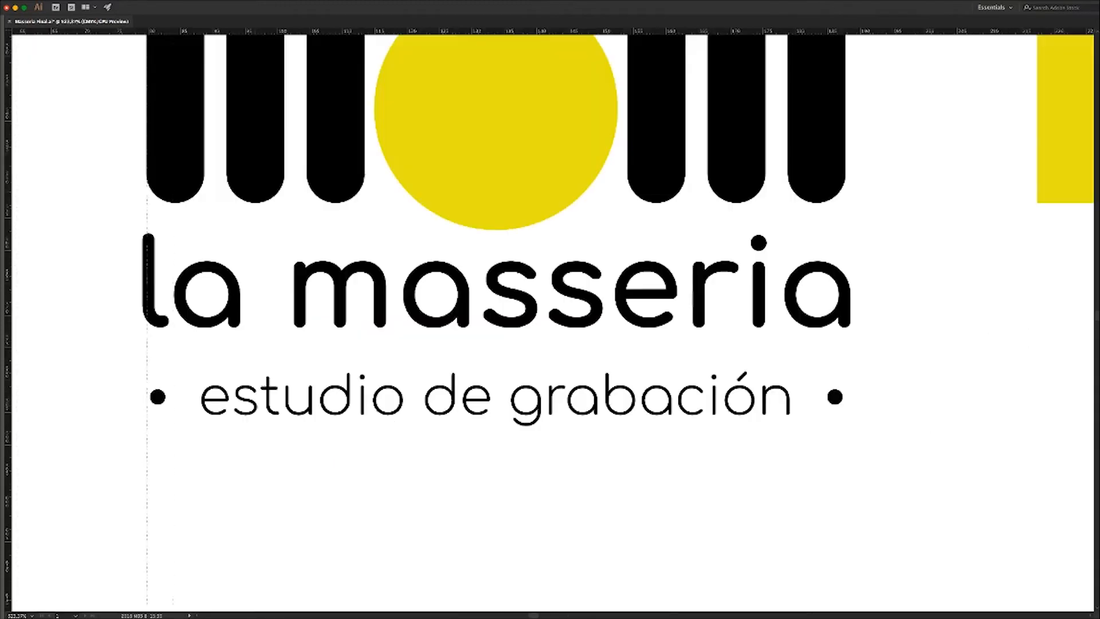
{"action": "left_click_drag", "start_coordinate": [147, 282], "coordinate": [146, 282]}
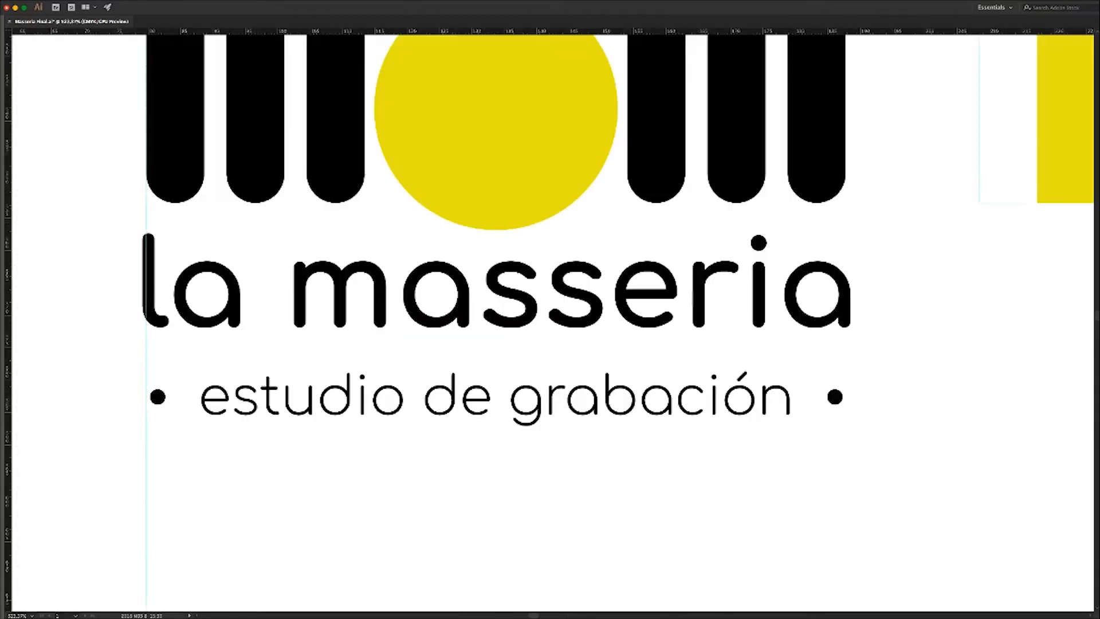
{"action": "left_click_drag", "start_coordinate": [831, 286], "coordinate": [846, 286]}
{"action": "key", "text": "super+a"}
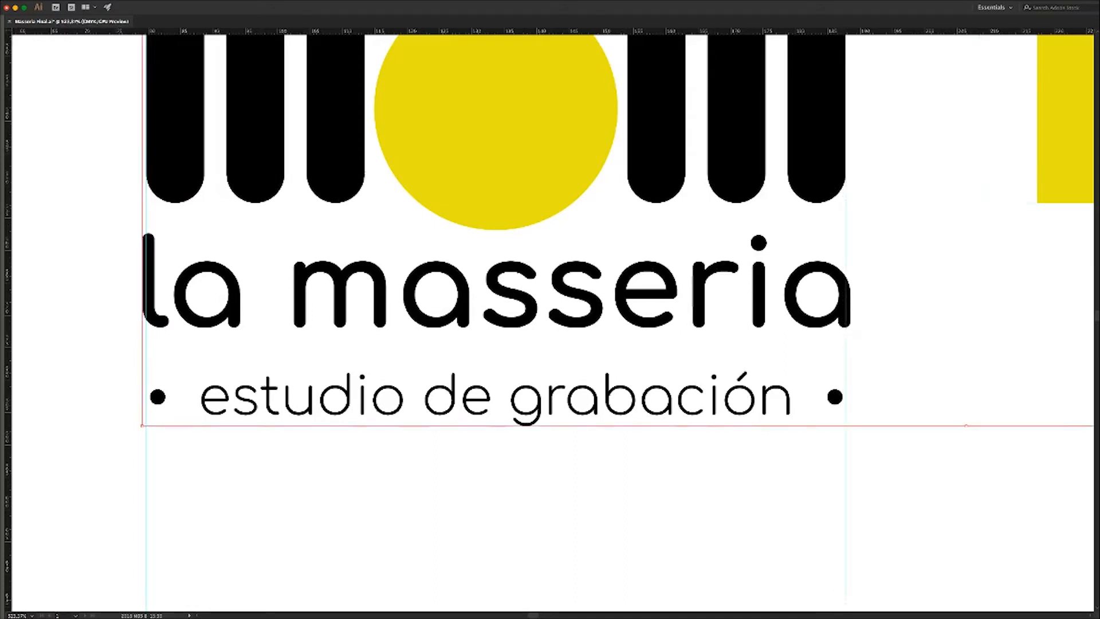
{"action": "key", "text": "super+shift+a"}
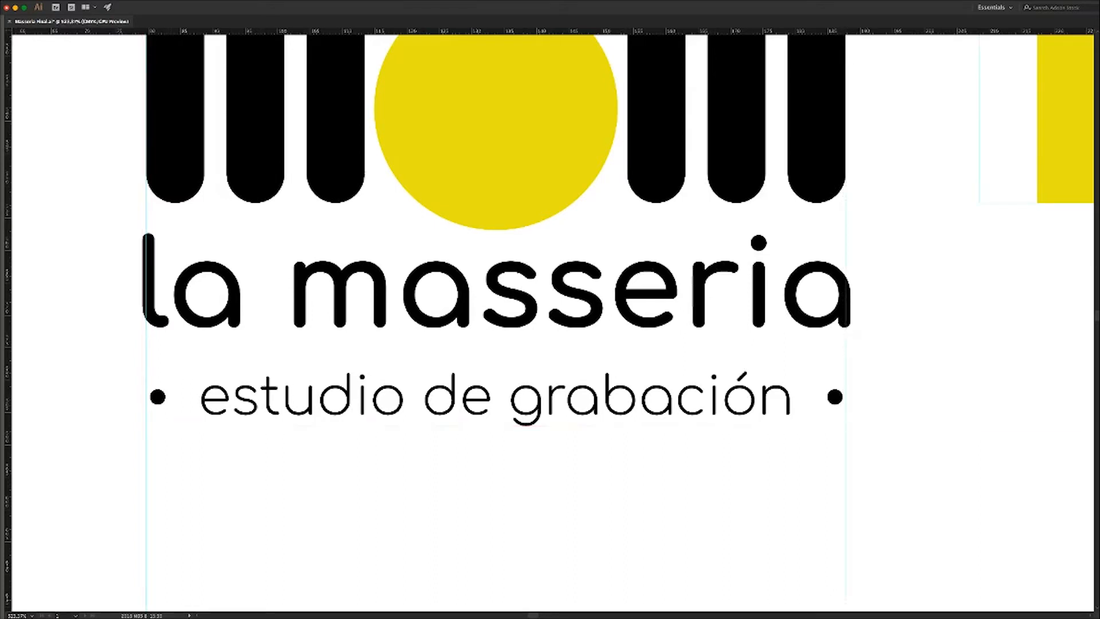
Examine how the original logo's wordmark aligns with the guides, and compare it with the new stacked and horizontal lockups
{"action": "key", "text": "super+1"}
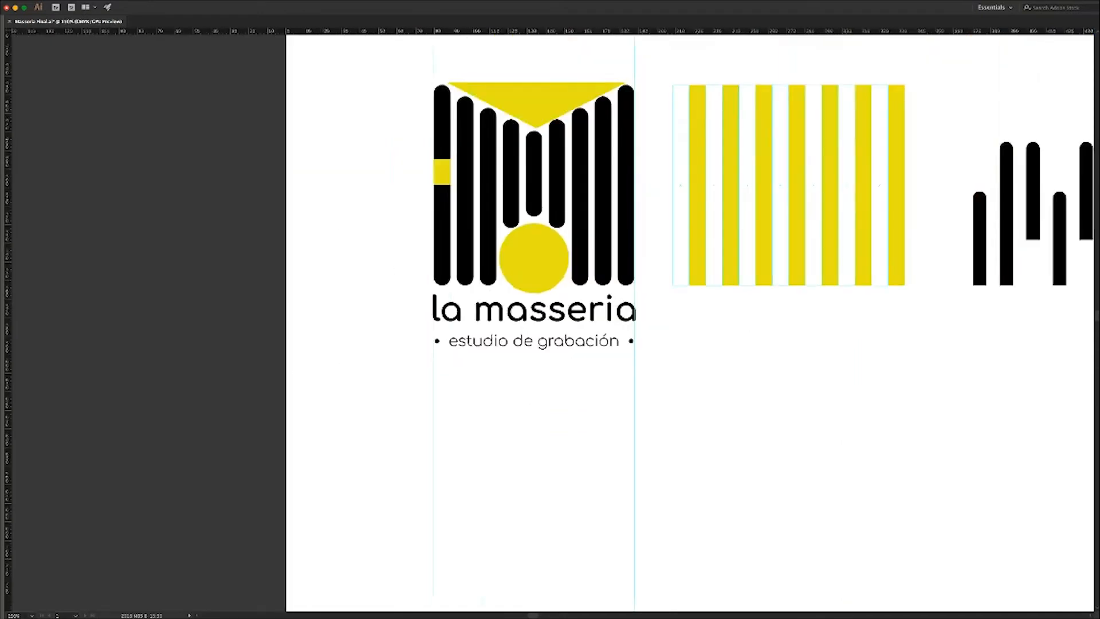
{"action": "key", "text": "super+a"}
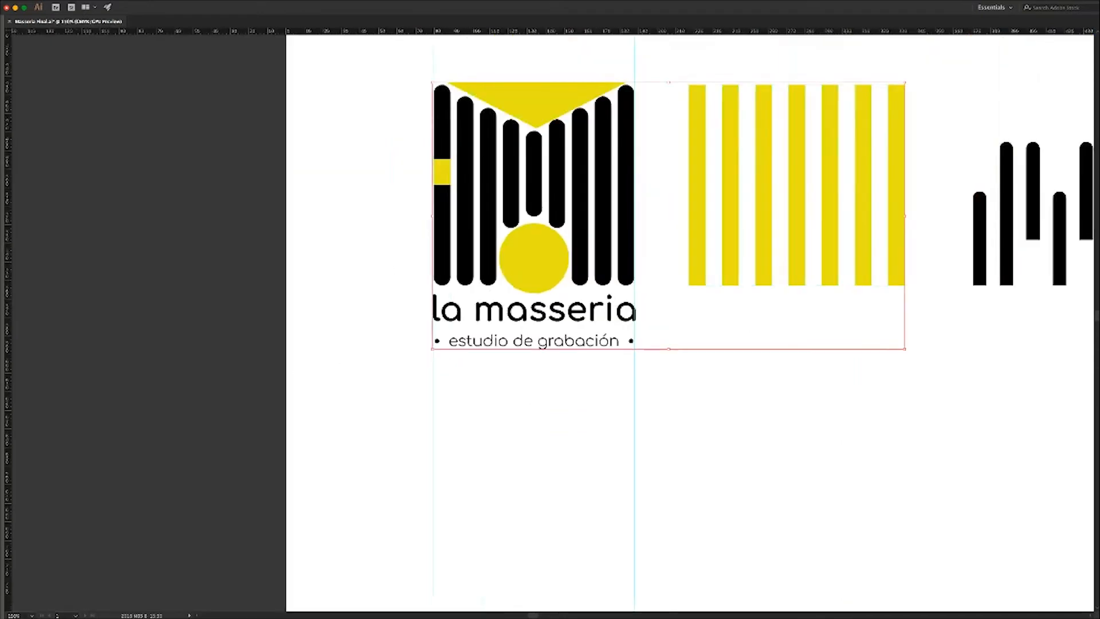
{"action": "key", "text": "super+shift+a"}
{"action": "key", "text": "super+minus"}
{"action": "key", "text": "super+minus"}
{"action": "key", "text": "super+minus"}
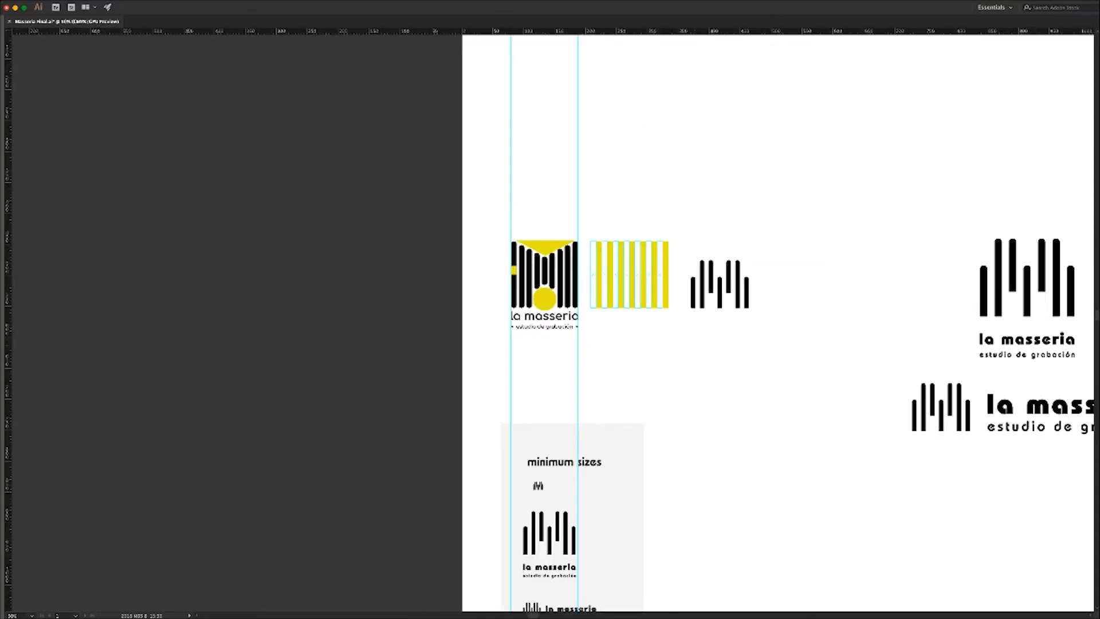
{"action": "scroll", "coordinate": [550, 321], "scroll_direction": "right", "scroll_amount": 10}
{"action": "scroll", "coordinate": [550, 321], "scroll_direction": "left", "scroll_amount": 1}
{"action": "left_click", "coordinate": [544, 361]}
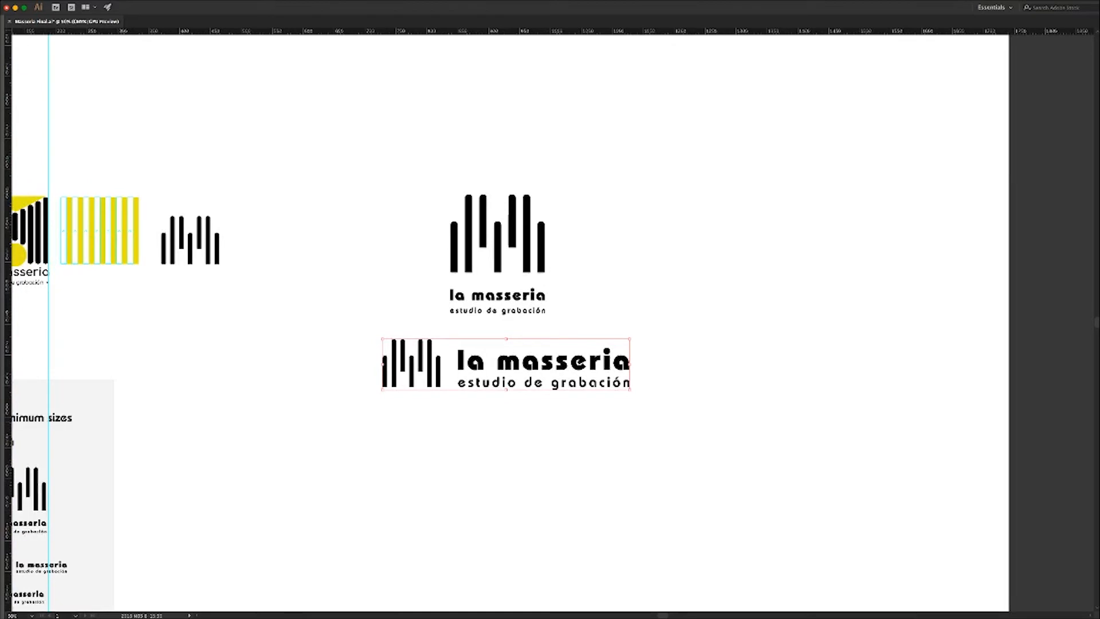
{"action": "key", "text": "super+shift+a"}
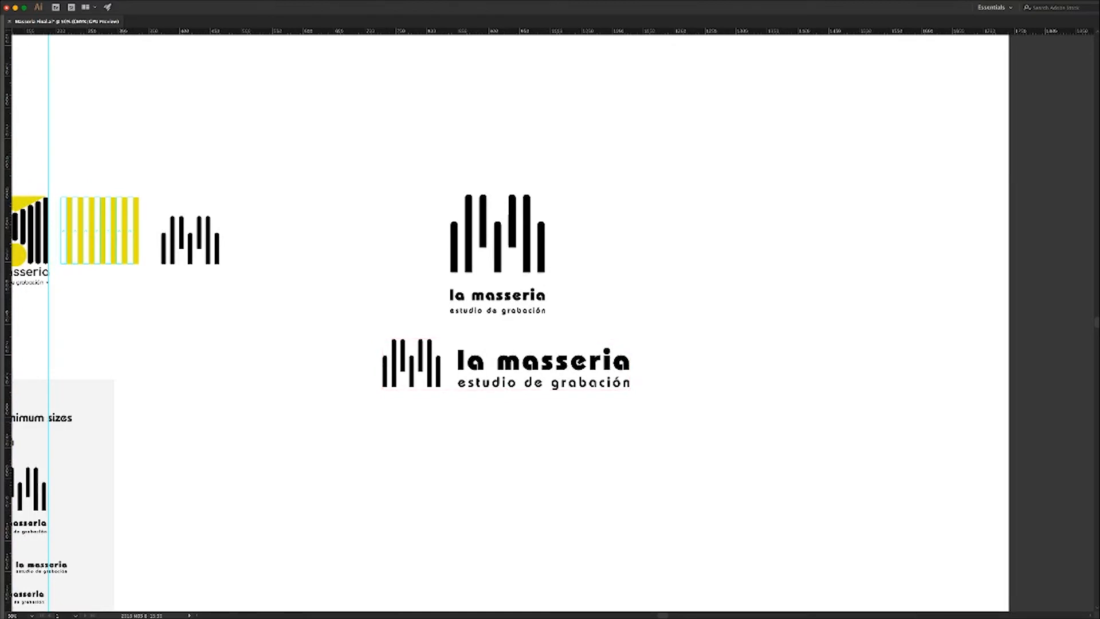
{"action": "scroll", "coordinate": [551, 321], "scroll_direction": "left", "scroll_amount": 5}
{"action": "scroll", "coordinate": [550, 321], "scroll_direction": "up", "scroll_amount": 2}
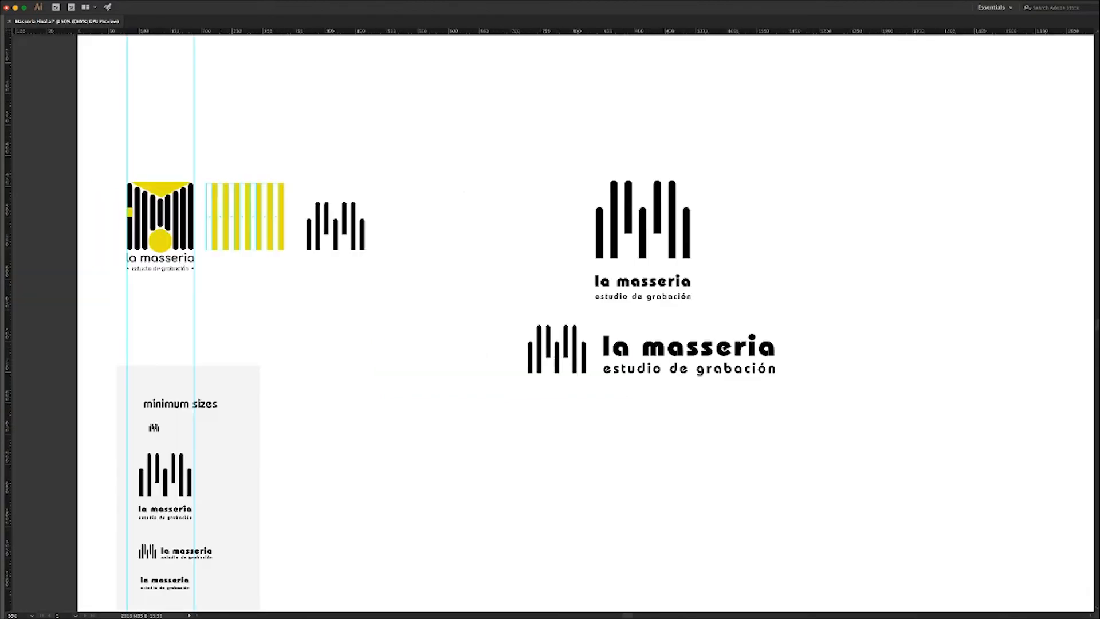
Hide the guides and move the stacked logo up, farther away from the horizontal version
{"action": "key", "text": "super+semicolon"}
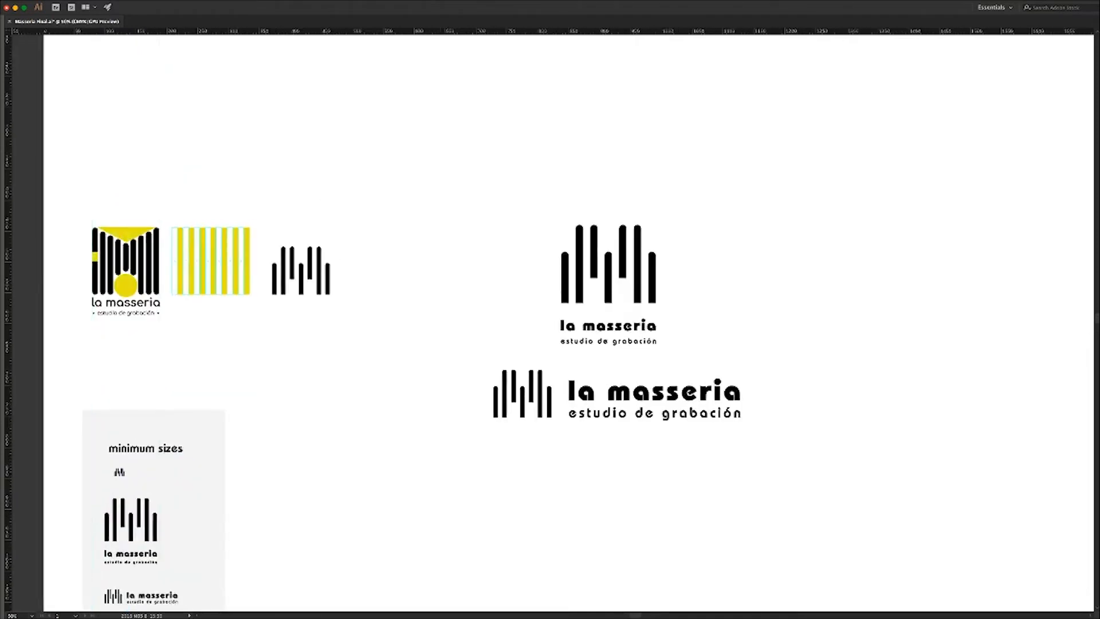
{"action": "scroll", "coordinate": [550, 321], "scroll_direction": "right", "scroll_amount": 6}
{"action": "scroll", "coordinate": [550, 321], "scroll_direction": "down", "scroll_amount": 2}
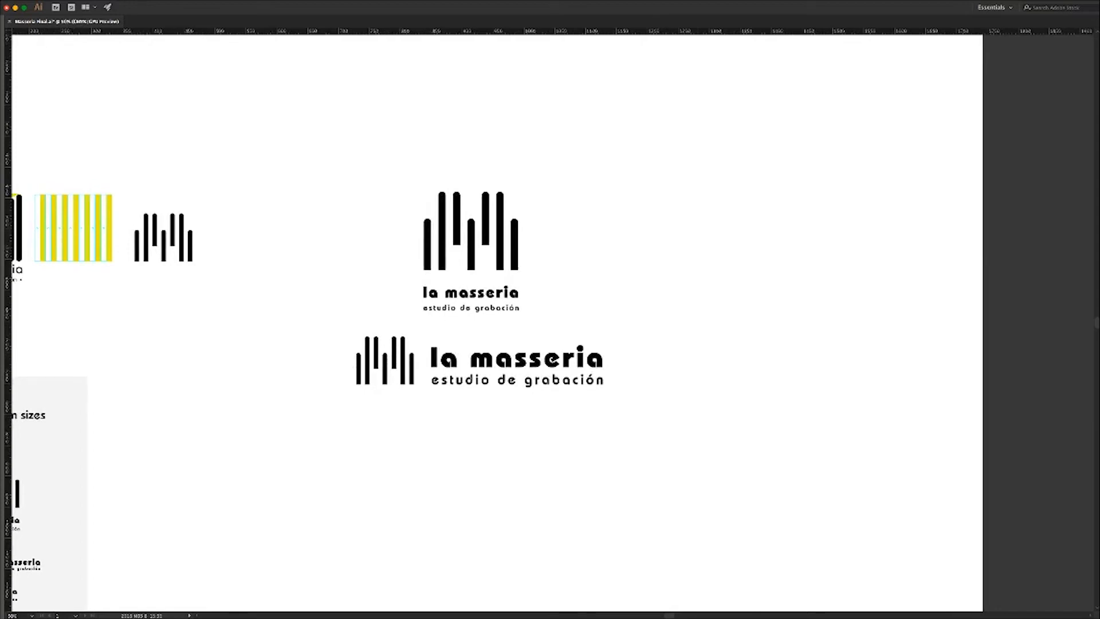
{"action": "left_click_drag", "start_coordinate": [471, 247], "coordinate": [474, 198]}
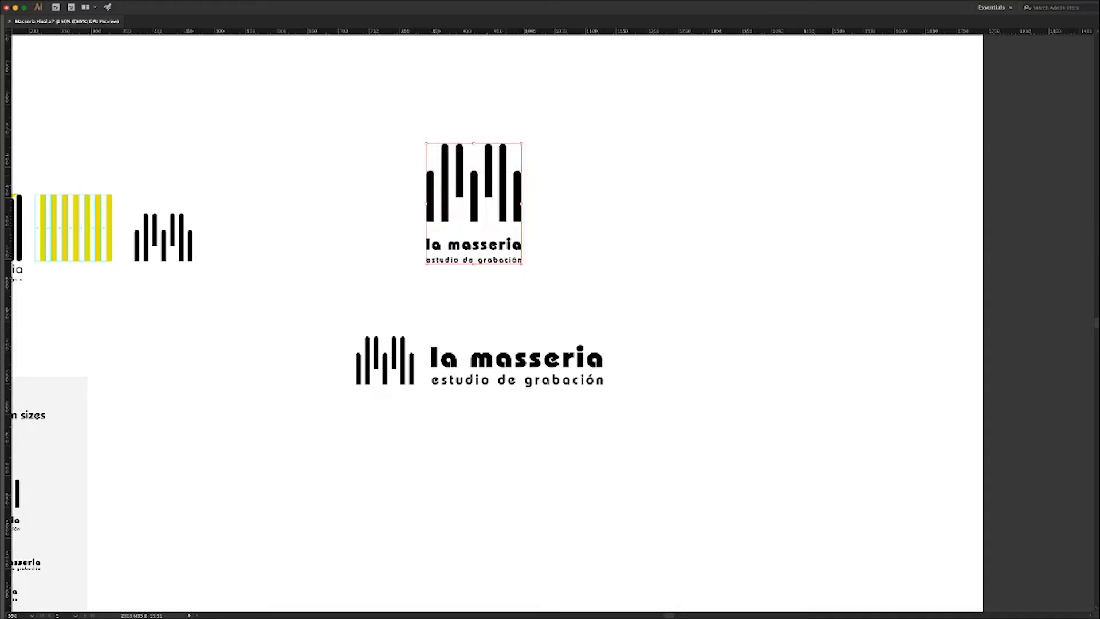
{"action": "key", "text": "shift+super+a"}
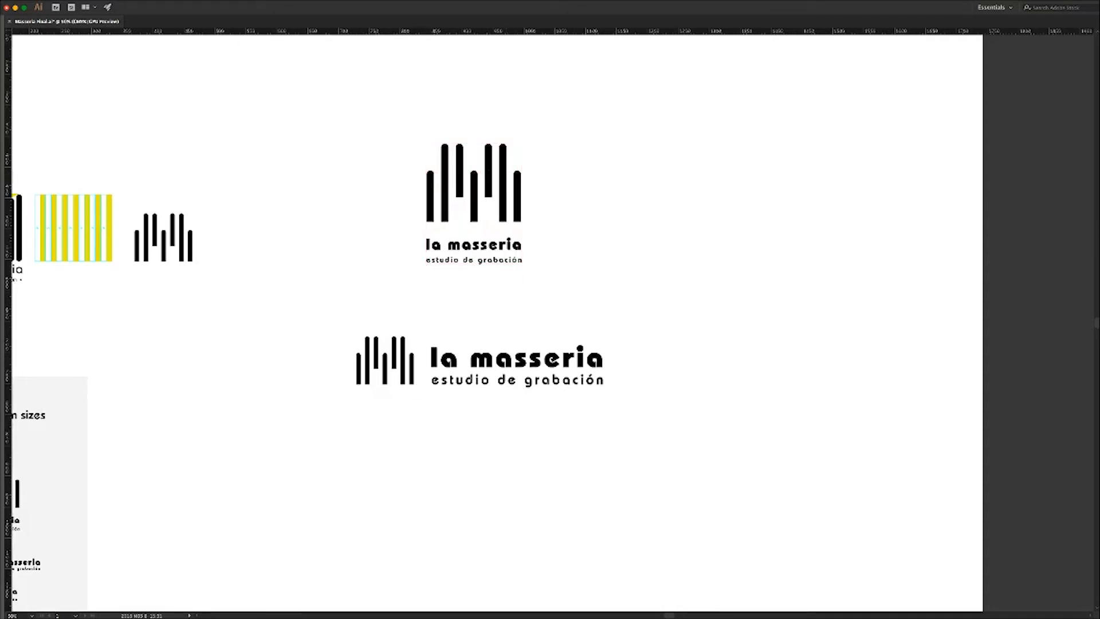
Draw an outlined square beside the stacked logo, and move the logo inside it, scaled down slightly
{"action": "key", "text": "Tab"}
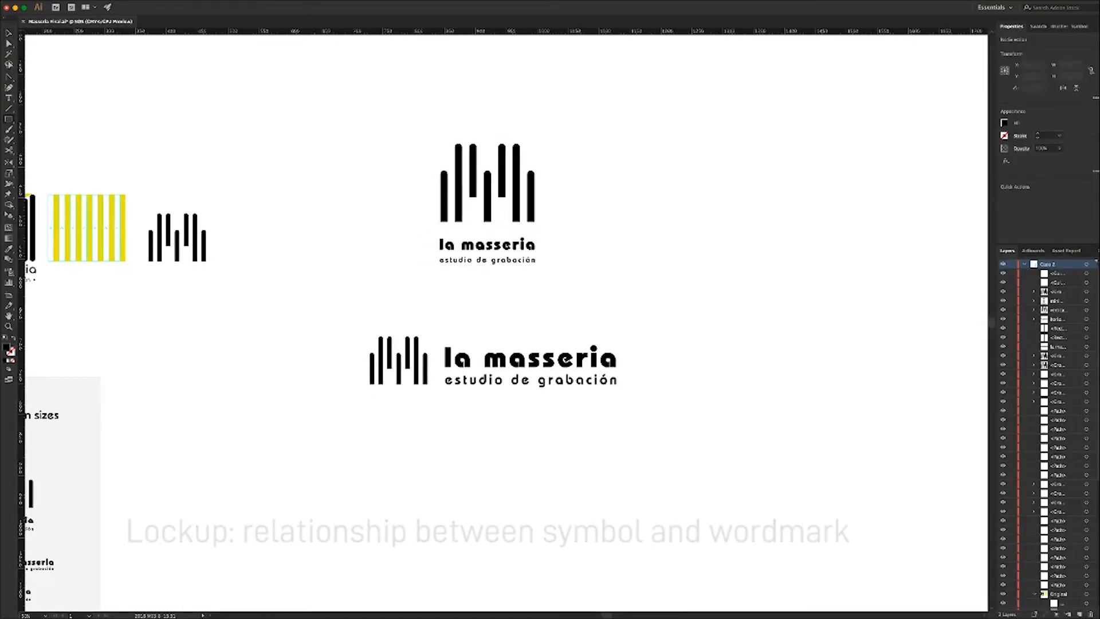
{"action": "mouse_move", "coordinate": [597, 126]}
{"action": "left_mouse_down"}
{"action": "mouse_move", "coordinate": [751, 281]}
{"action": "mouse_move", "coordinate": [614, 330]}
{"action": "left_mouse_up"}
{"action": "key", "text": "v"}
{"action": "left_click_drag", "start_coordinate": [411, 329], "coordinate": [292, 139]}
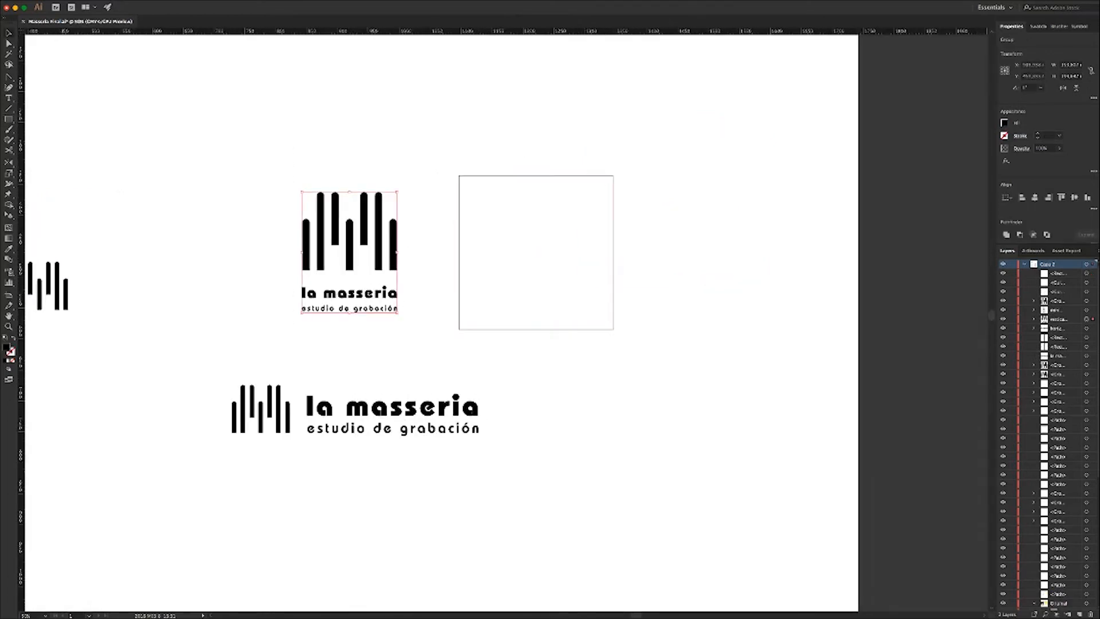
{"action": "left_click_drag", "start_coordinate": [349, 247], "coordinate": [535, 246]}
{"action": "left_click_drag", "start_coordinate": [582, 313], "coordinate": [580, 310]}
Center the stacked logo and the square on each other horizontally and vertically
{"action": "left_click_drag", "start_coordinate": [660, 356], "coordinate": [449, 150]}
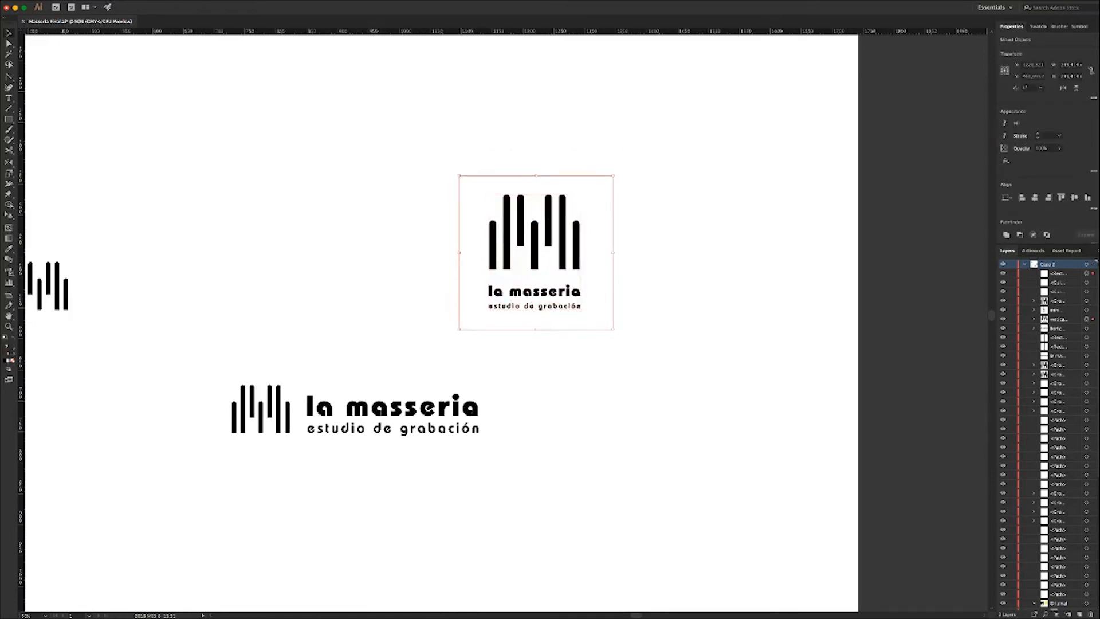
{"action": "left_click", "coordinate": [1035, 197]}
{"action": "left_click", "coordinate": [1075, 197]}
{"action": "left_click", "coordinate": [739, 252]}
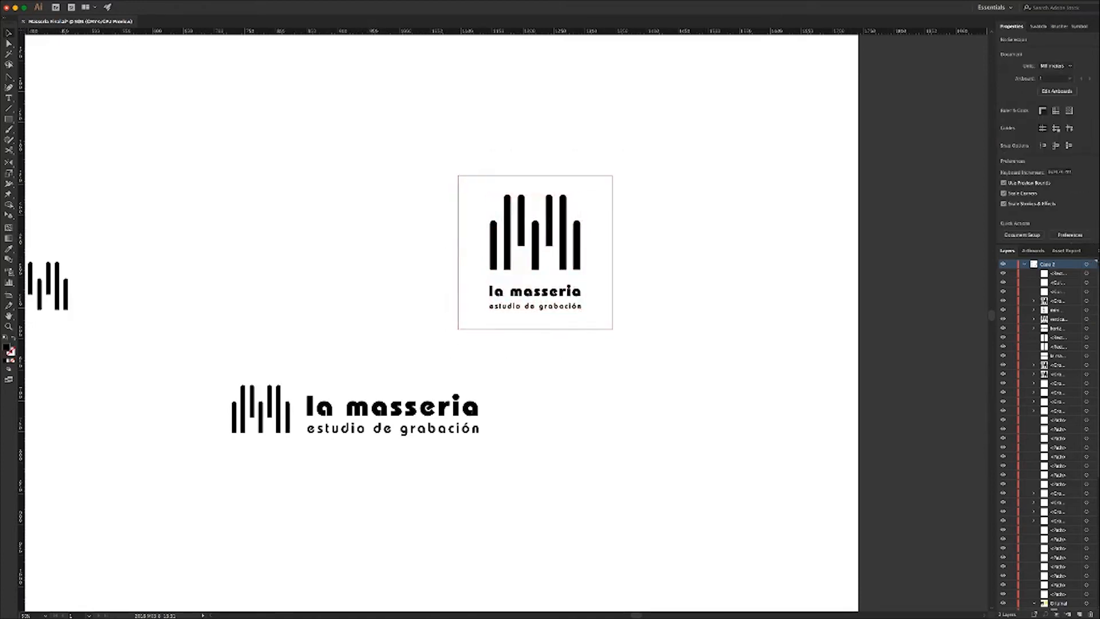
Shrink the square evenly from its center to give the stacked logo tighter margins
{"action": "left_click", "coordinate": [577, 246]}
{"action": "left_click", "coordinate": [612, 218]}
{"action": "left_click_drag", "start_coordinate": [613, 176], "coordinate": [600, 188]}
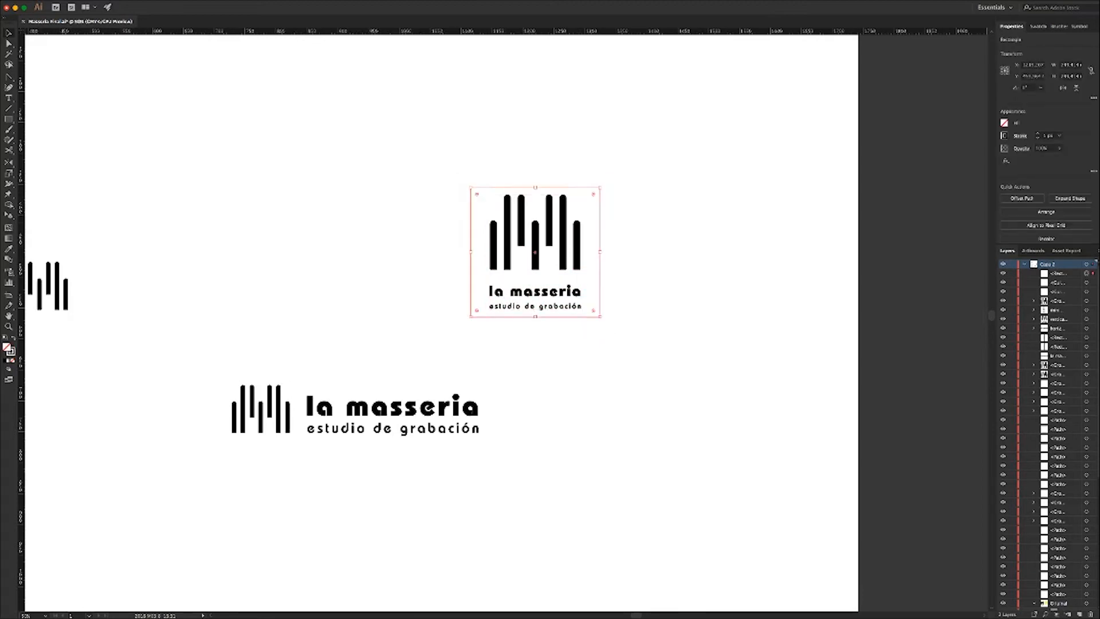
{"action": "left_click", "coordinate": [676, 223]}
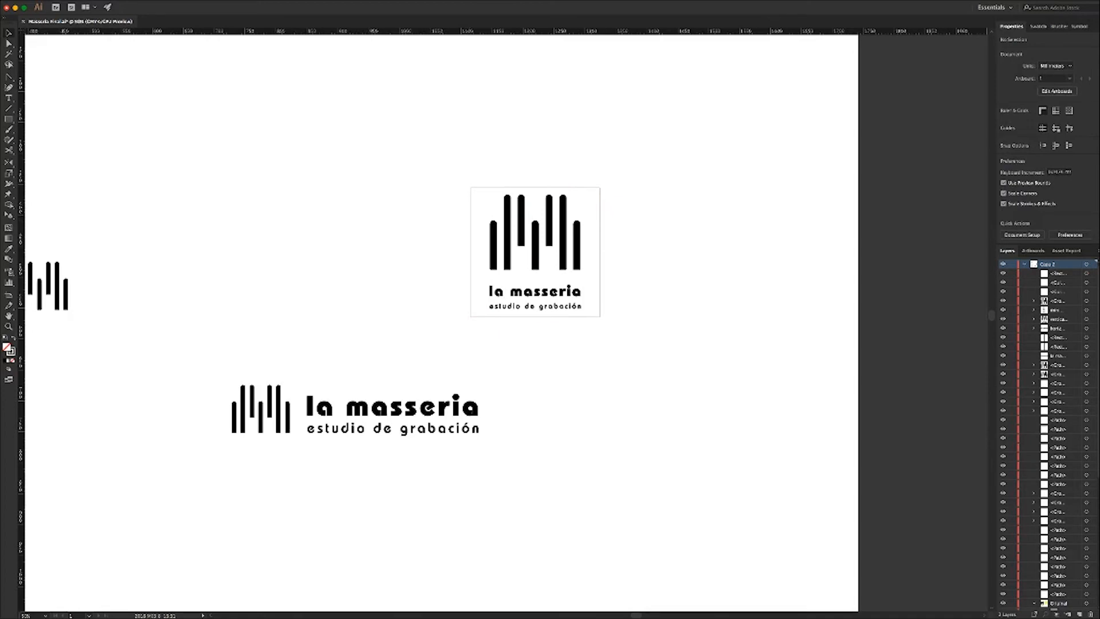
Enlarge the square evenly from its center to give the stacked logo generous margins
{"action": "left_click", "coordinate": [600, 218]}
{"action": "left_click_drag", "start_coordinate": [601, 188], "coordinate": [629, 159]}
{"action": "left_click_drag", "start_coordinate": [734, 251], "coordinate": [441, 268]}
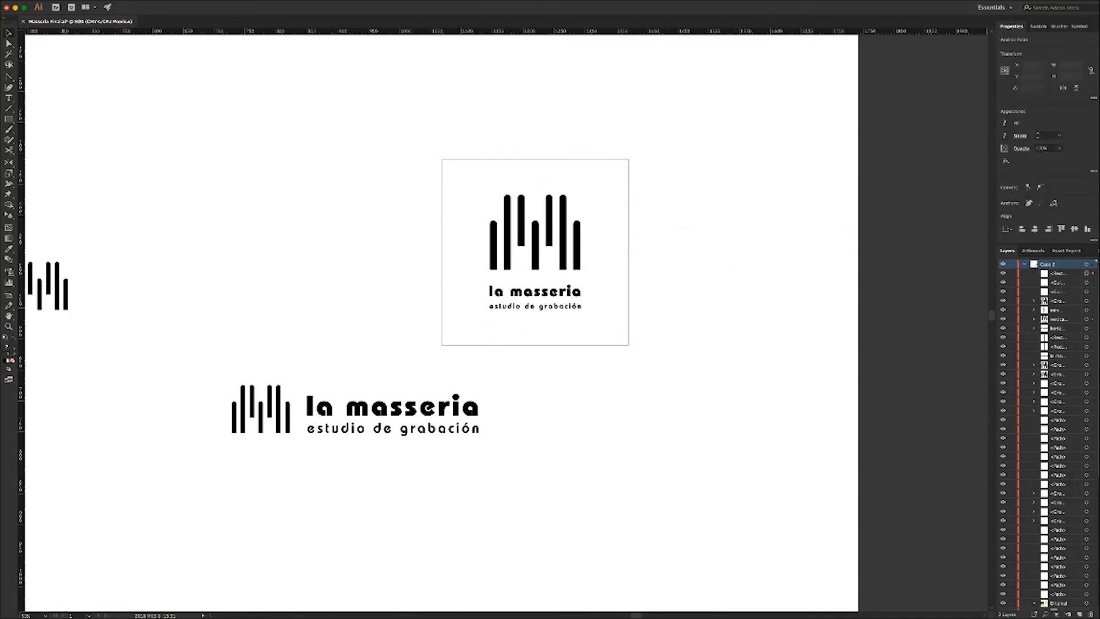
{"action": "key", "text": "super+shift+a"}
Compare the framed stacked logo with the original logo and the horizontal lockup, checking the space around it
{"action": "scroll", "coordinate": [504, 321], "scroll_direction": "left", "scroll_amount": 10}
{"action": "scroll", "coordinate": [504, 321], "scroll_direction": "right", "scroll_amount": 5}
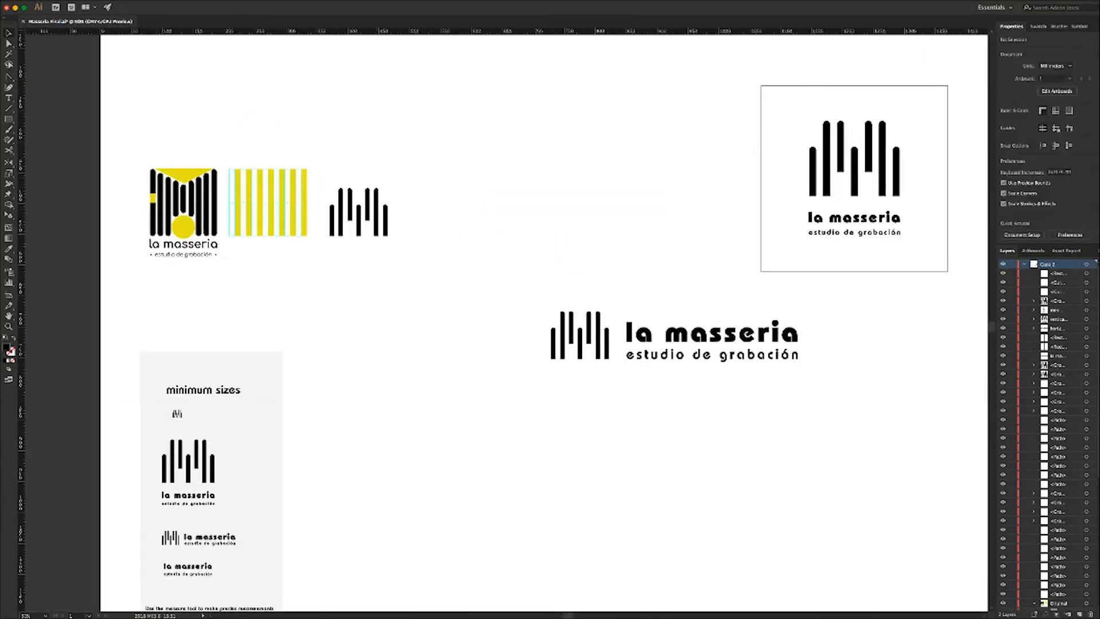
{"action": "scroll", "coordinate": [504, 321], "scroll_direction": "right", "scroll_amount": 5}
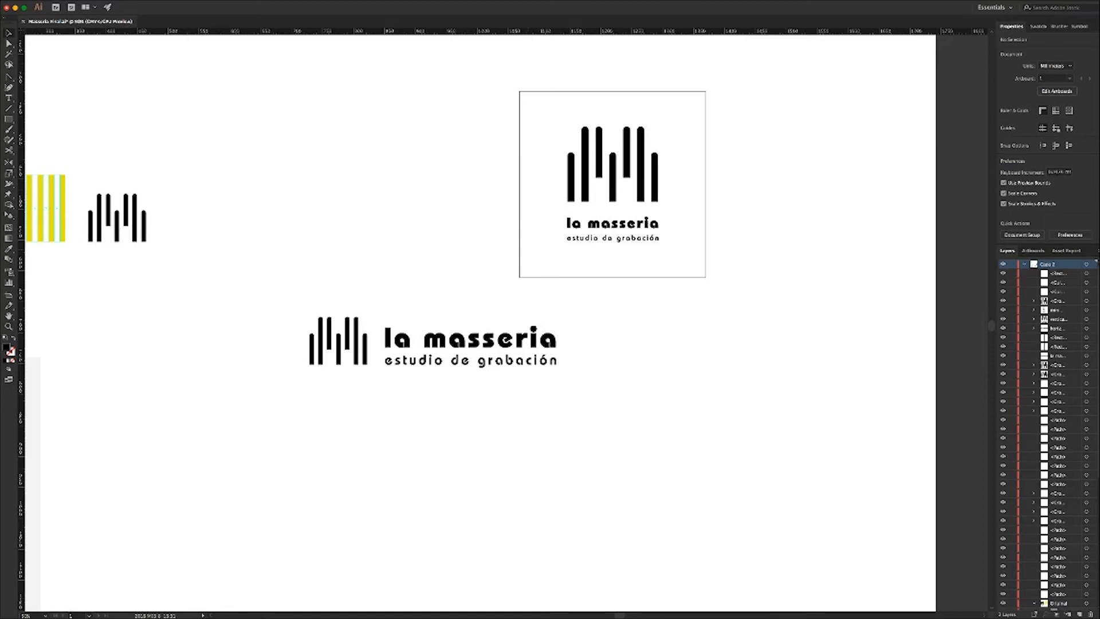
{"action": "left_click", "coordinate": [520, 183]}
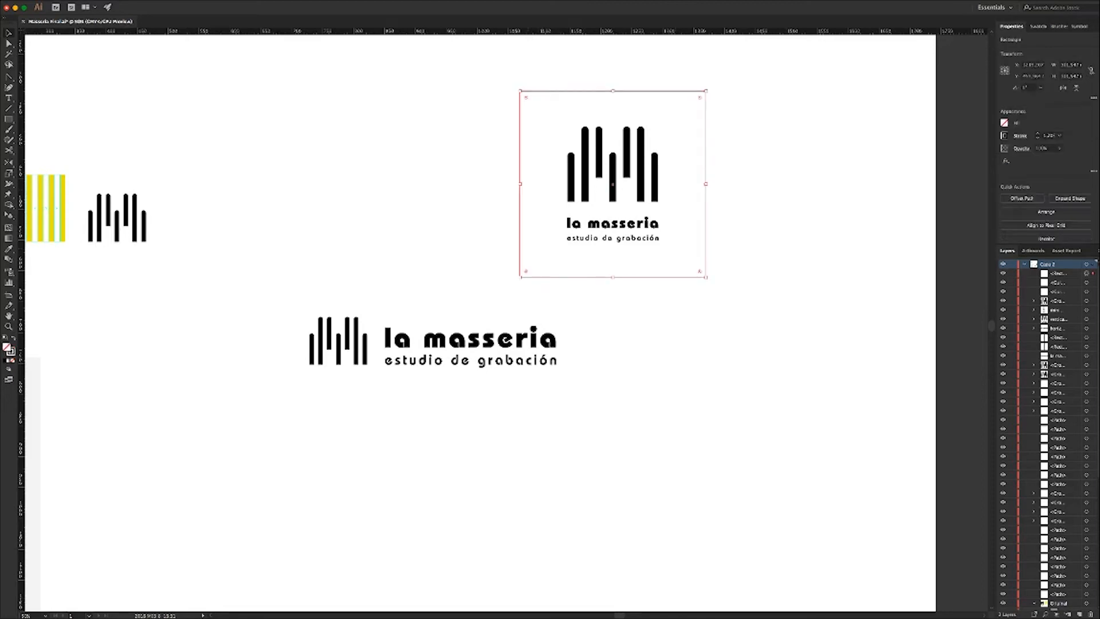
{"action": "scroll", "coordinate": [482, 321], "scroll_direction": "up", "scroll_amount": 2}
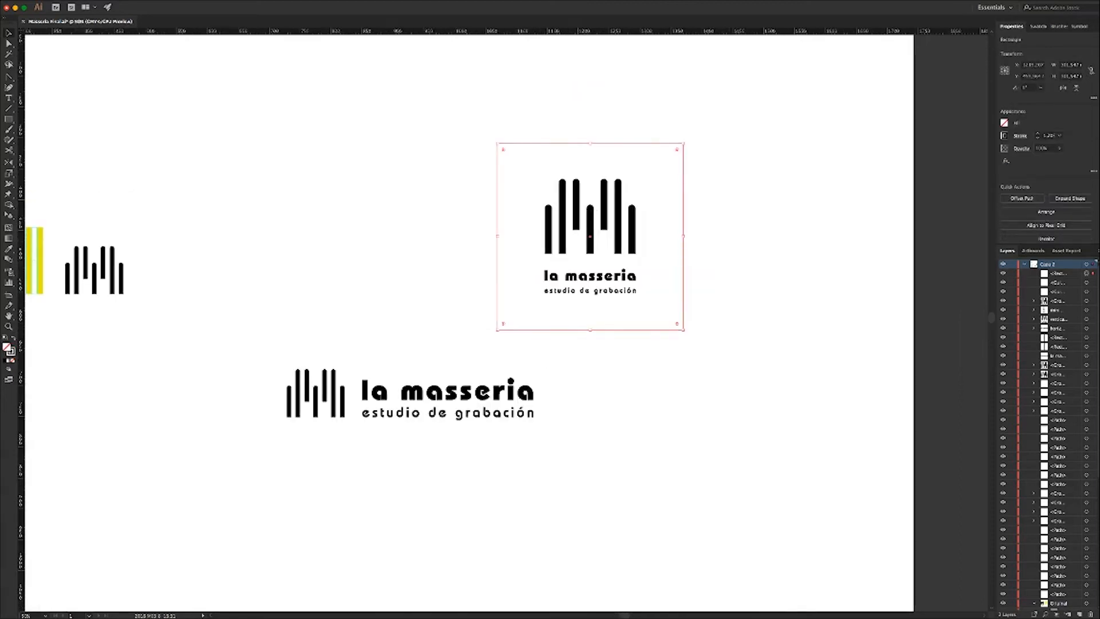
{"action": "key", "text": "super+shift+a"}
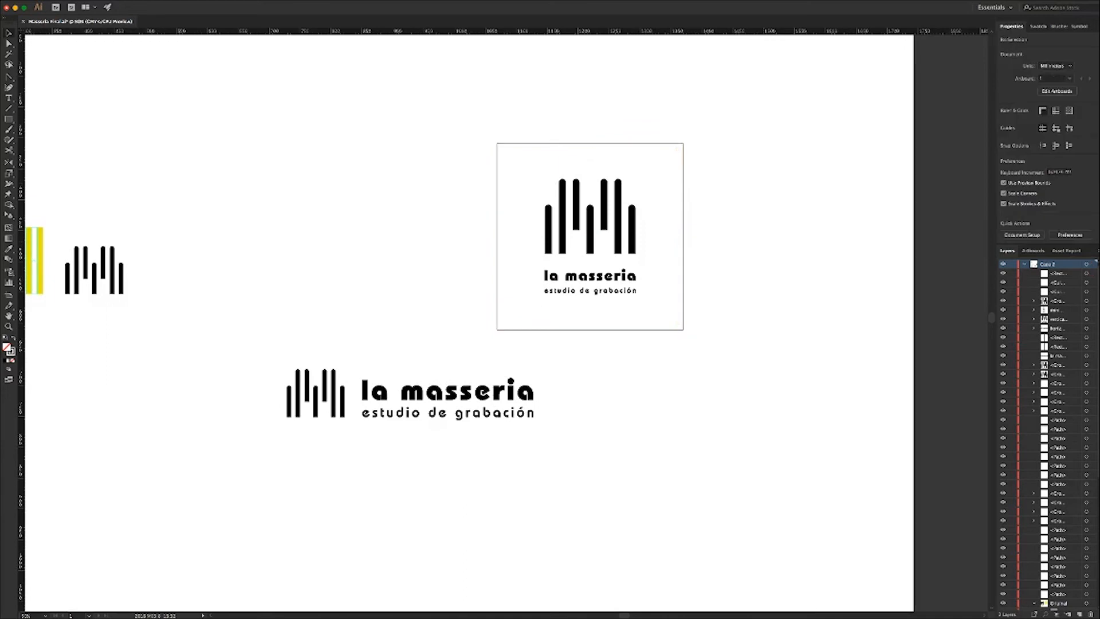
{"action": "left_click", "coordinate": [618, 221]}
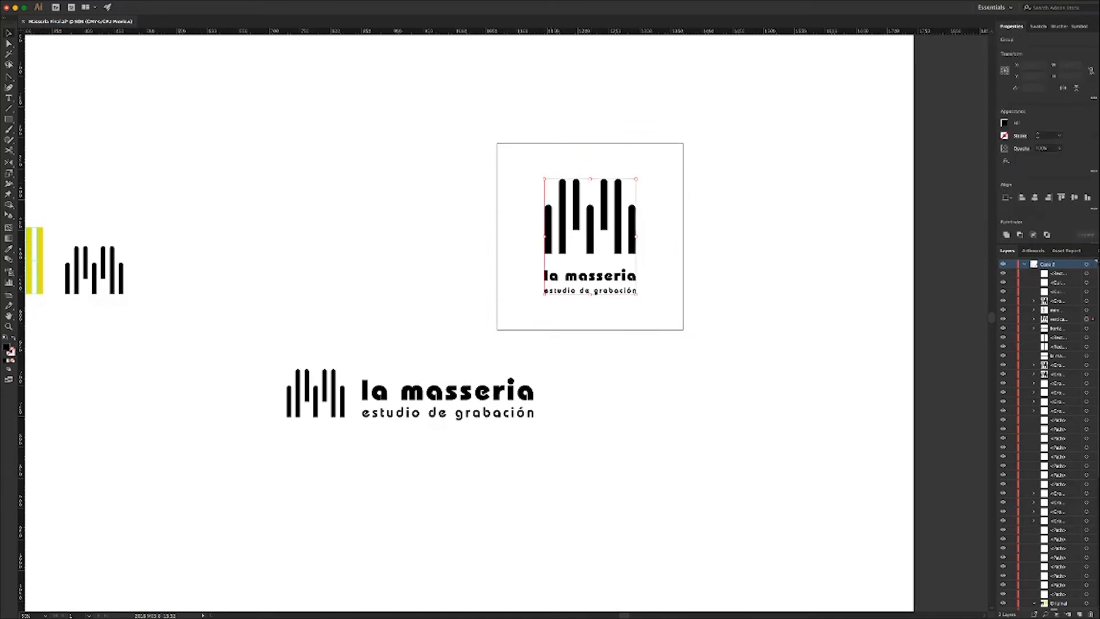
Create a text frame to the left of the framed stacked logo containing the sample text "asiudhsiudhauisd"
{"action": "key", "text": "t"}
{"action": "left_click_drag", "start_coordinate": [329, 164], "coordinate": [459, 282]}
{"action": "type", "text": "asiudhsiudhauisd"}
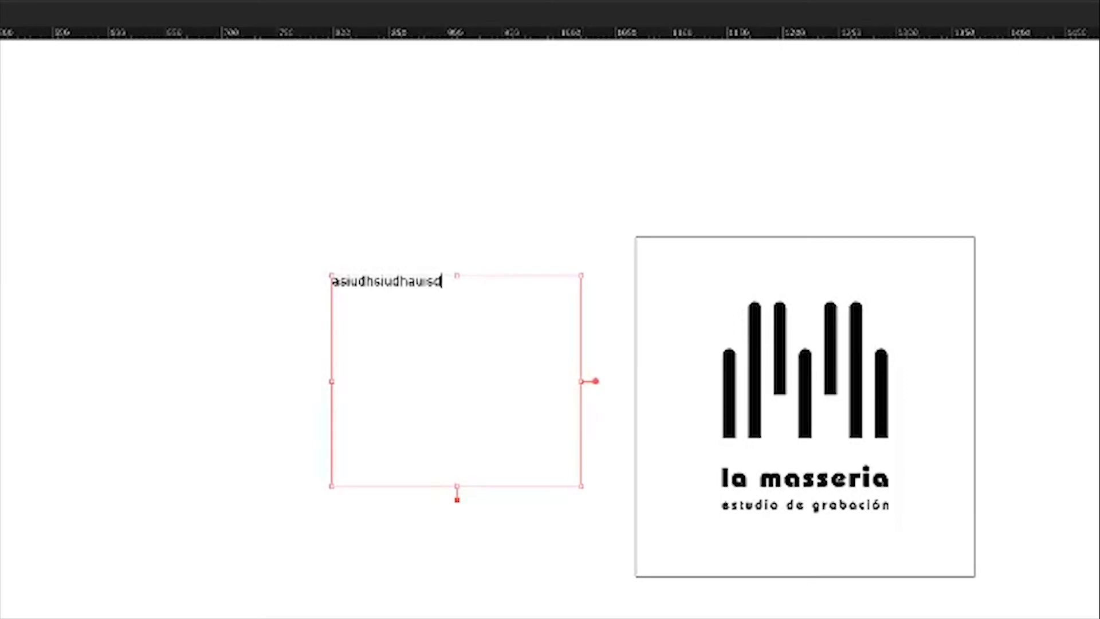
Widen the tracking of the entire sample text in several increments
{"action": "key", "text": "ctrl+a"}
{"action": "key", "text": "alt+Right"}
{"action": "key", "text": "alt+Right"}
{"action": "key", "text": "alt+Right"}
{"action": "key", "text": "alt+Right"}
{"action": "key", "text": "alt+Right"}
{"action": "key", "text": "alt+Right"}
{"action": "key", "text": "alt+Right"}
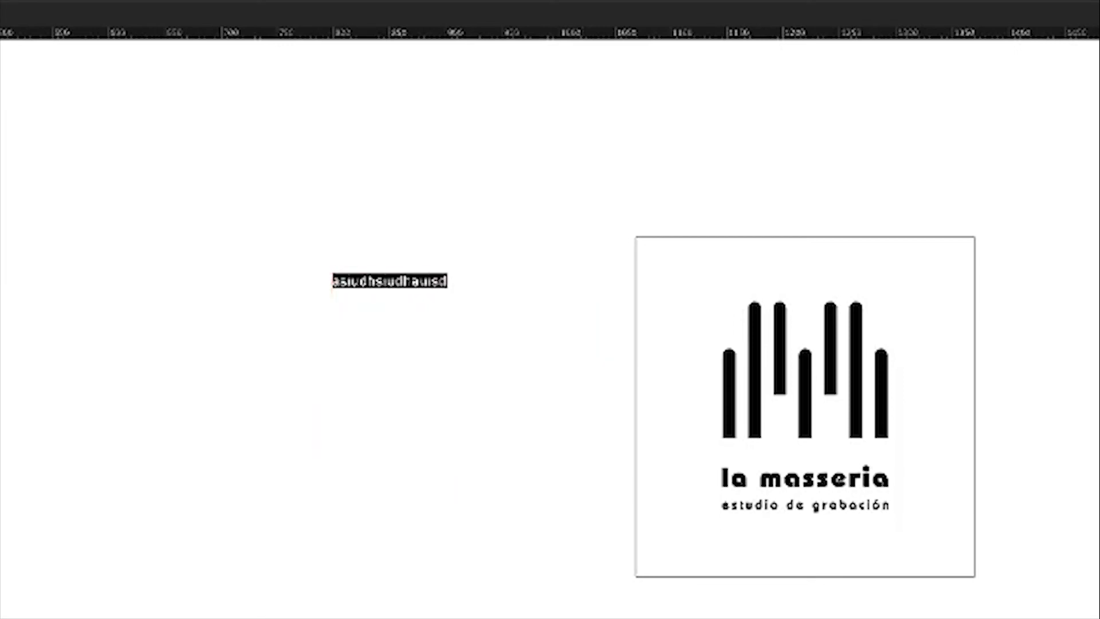
{"action": "key", "text": "alt+Right"}
{"action": "key", "text": "alt+Right"}
{"action": "key", "text": "alt+Right"}
{"action": "key", "text": "alt+Right"}
{"action": "key", "text": "alt+Right"}
{"action": "key", "text": "alt+Right"}
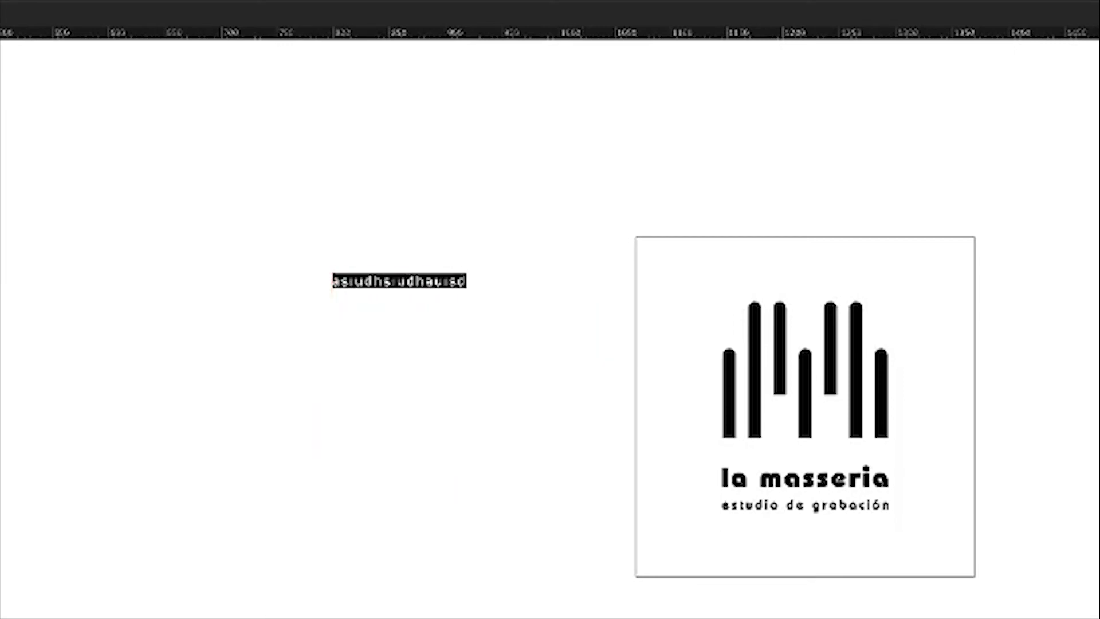
Try tightening and loosening the kerning between two letters in the middle of the sample text
{"action": "key", "text": "Escape"}
{"action": "key", "text": "Left"}
{"action": "key", "text": "Left"}
{"action": "key", "text": "Left"}
{"action": "key", "text": "Left"}
{"action": "key", "text": "Left"}
{"action": "key", "text": "Left"}
{"action": "key", "text": "Left"}
{"action": "key", "text": "Left"}
{"action": "key", "text": "Left"}
{"action": "key", "text": "Left"}
{"action": "key", "text": "Left"}
{"action": "key", "text": "Left"}
{"action": "key", "text": "Left"}
{"action": "key", "text": "Left"}
{"action": "key", "text": "Left"}
{"action": "key", "text": "Left"}
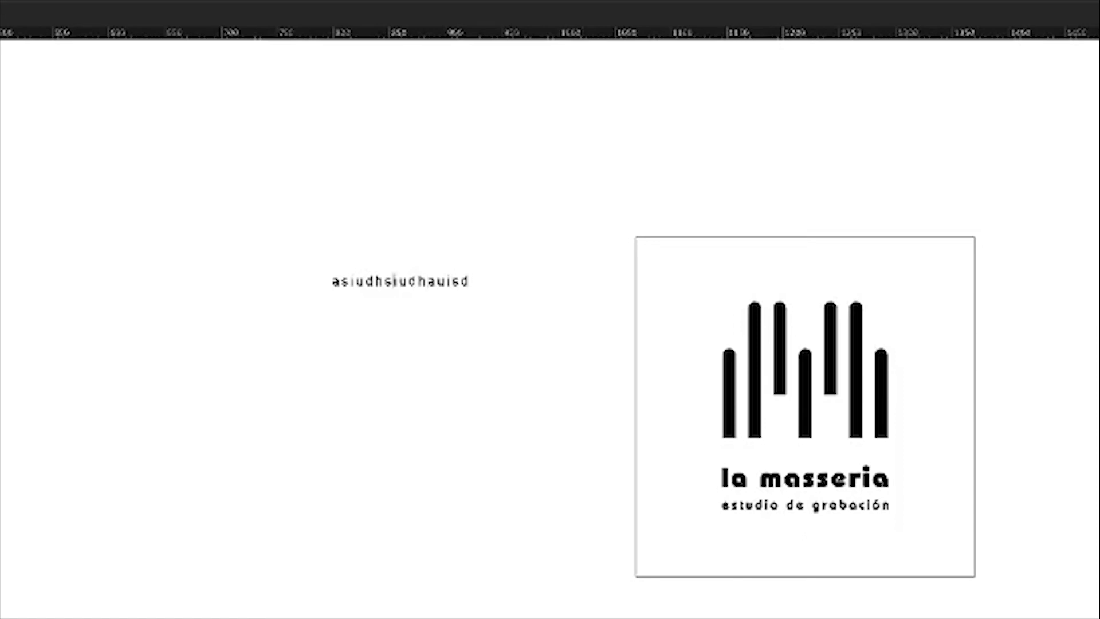
{"action": "key", "text": "Right"}
{"action": "key", "text": "Right"}
{"action": "key", "text": "Right"}
{"action": "key", "text": "Right"}
{"action": "key", "text": "Right"}
{"action": "key", "text": "Right"}
{"action": "key", "text": "Right"}
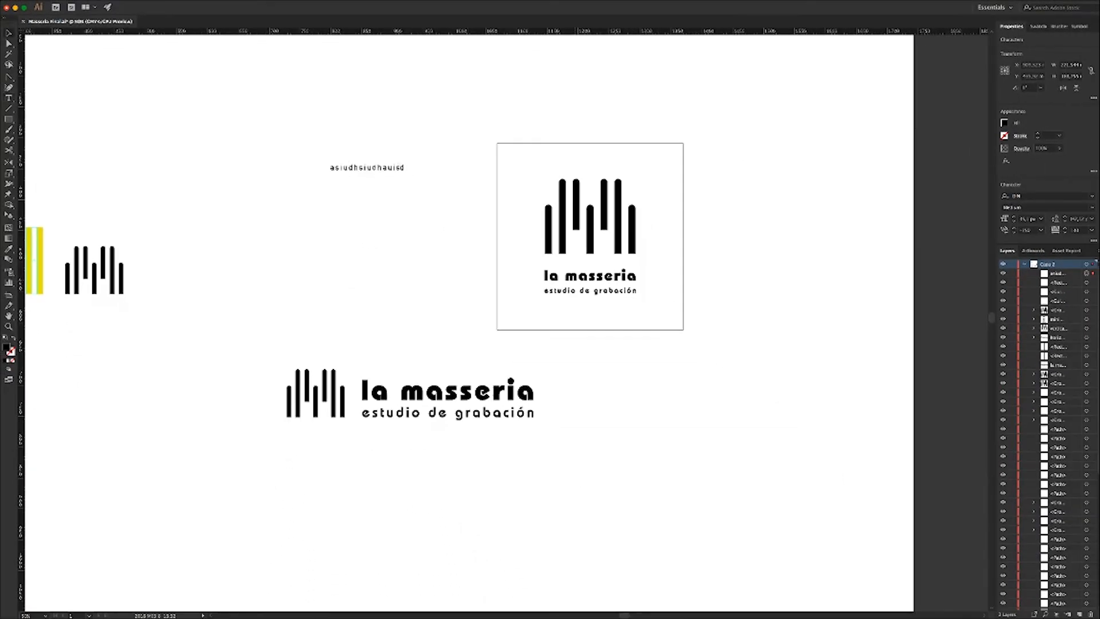
Delete the sample text frame and compare the redesigned lockups with the original logo
{"action": "key", "text": "Escape"}
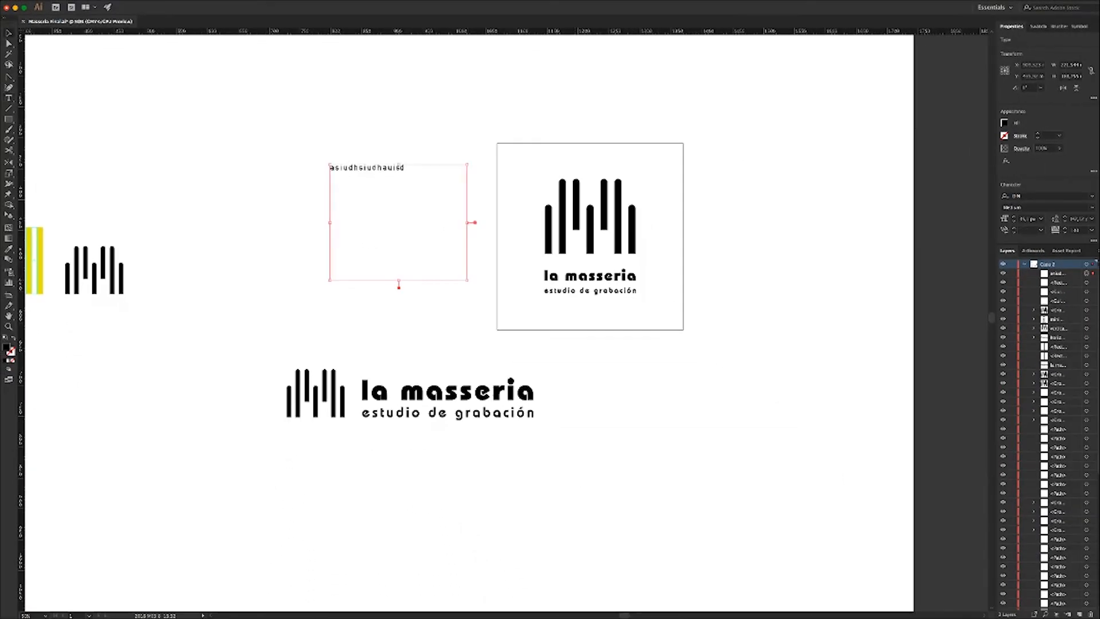
{"action": "key", "text": "Delete"}
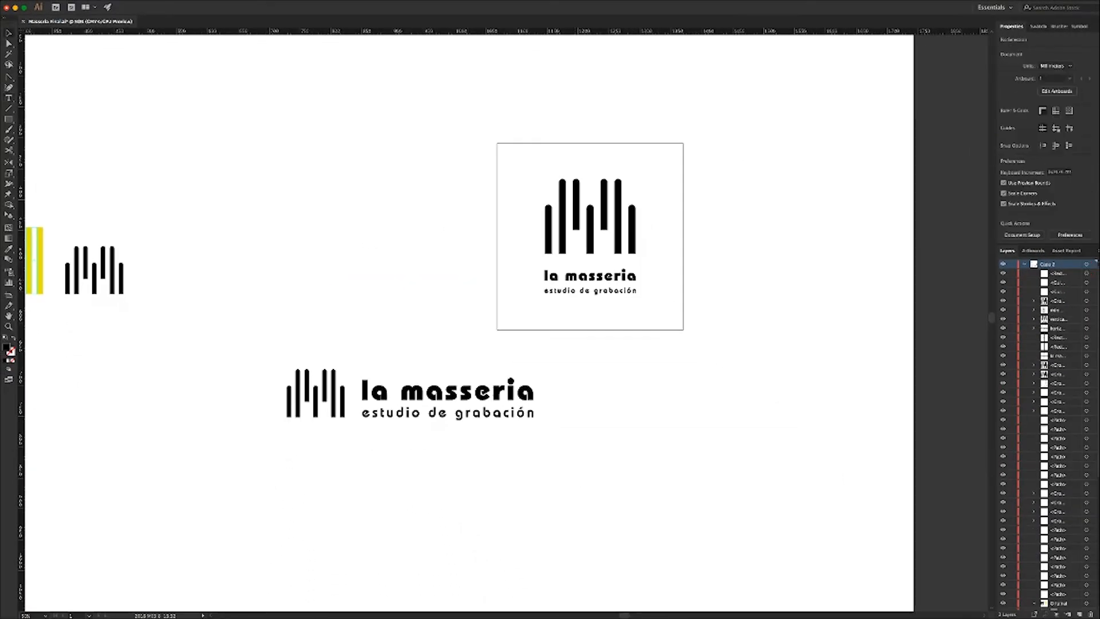
{"action": "scroll", "coordinate": [506, 322], "scroll_direction": "left", "scroll_amount": 8}
{"action": "scroll", "coordinate": [506, 322], "scroll_direction": "down", "scroll_amount": 3}
{"action": "scroll", "coordinate": [506, 322], "scroll_direction": "right", "scroll_amount": 6}
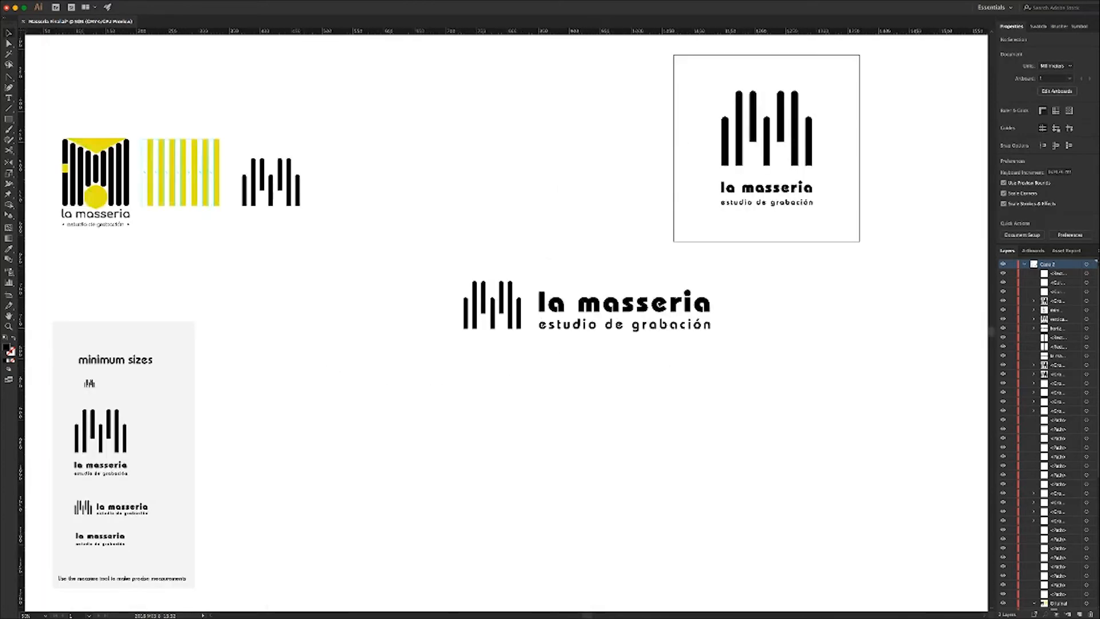
{"action": "scroll", "coordinate": [507, 322], "scroll_direction": "up", "scroll_amount": 4}
{"action": "scroll", "coordinate": [507, 322], "scroll_direction": "left", "scroll_amount": 3}
{"action": "scroll", "coordinate": [507, 322], "scroll_direction": "down", "scroll_amount": 3}
{"action": "scroll", "coordinate": [507, 322], "scroll_direction": "right", "scroll_amount": 6}
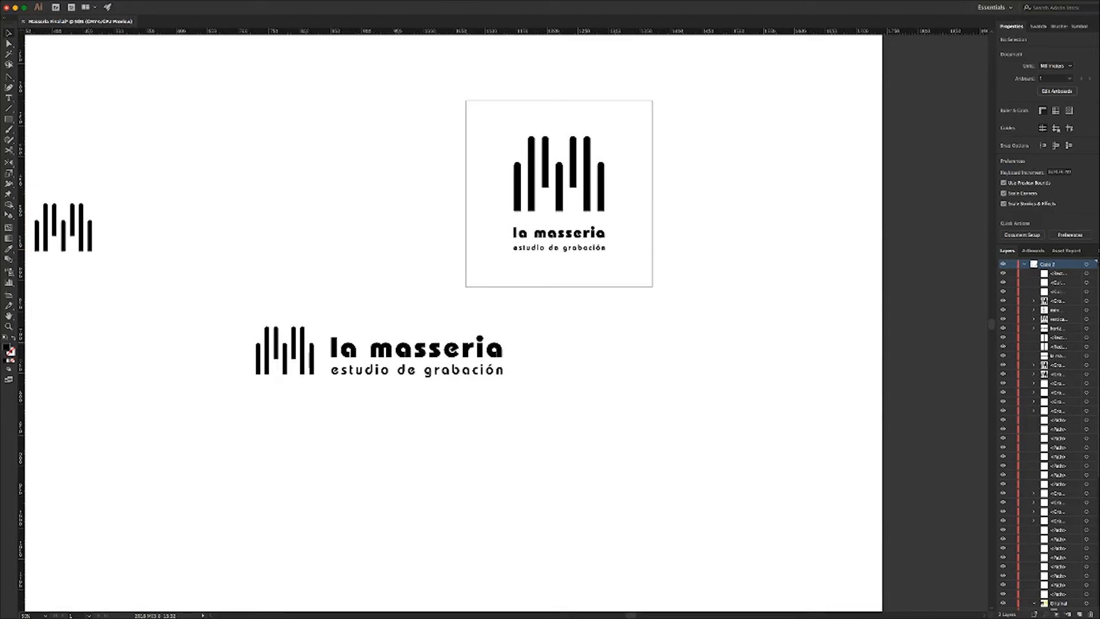
Lay a horizontal guide along the base of the horizontal lockup's icon and inspect how the tagline's letters sit on it
{"action": "left_click_drag", "start_coordinate": [209, 299], "coordinate": [543, 412]}
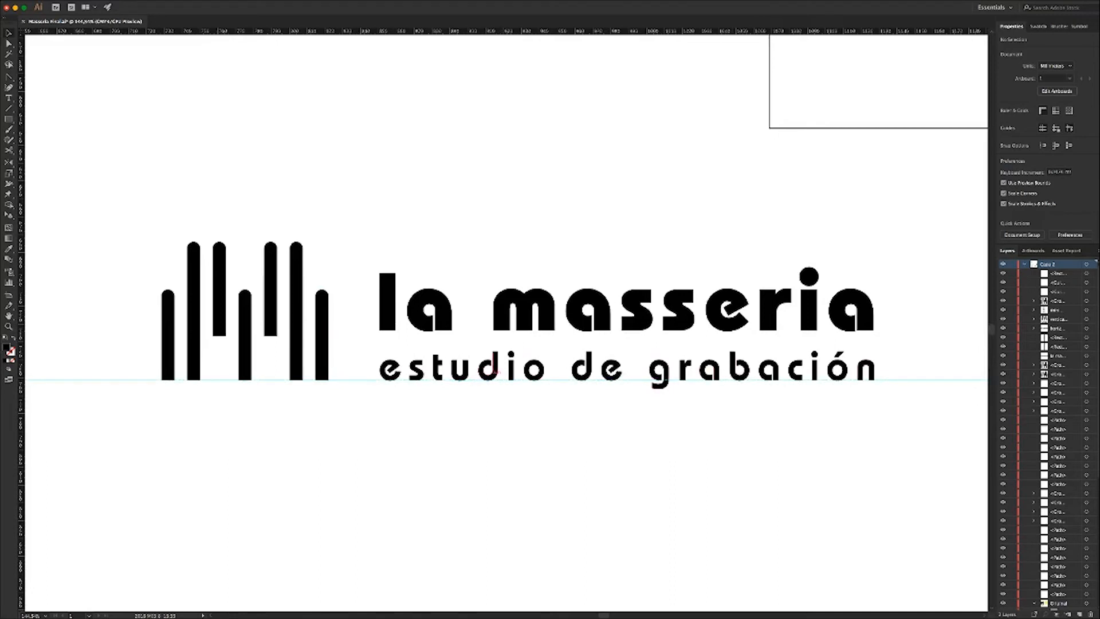
{"action": "left_click_drag", "start_coordinate": [510, 371], "coordinate": [628, 394]}
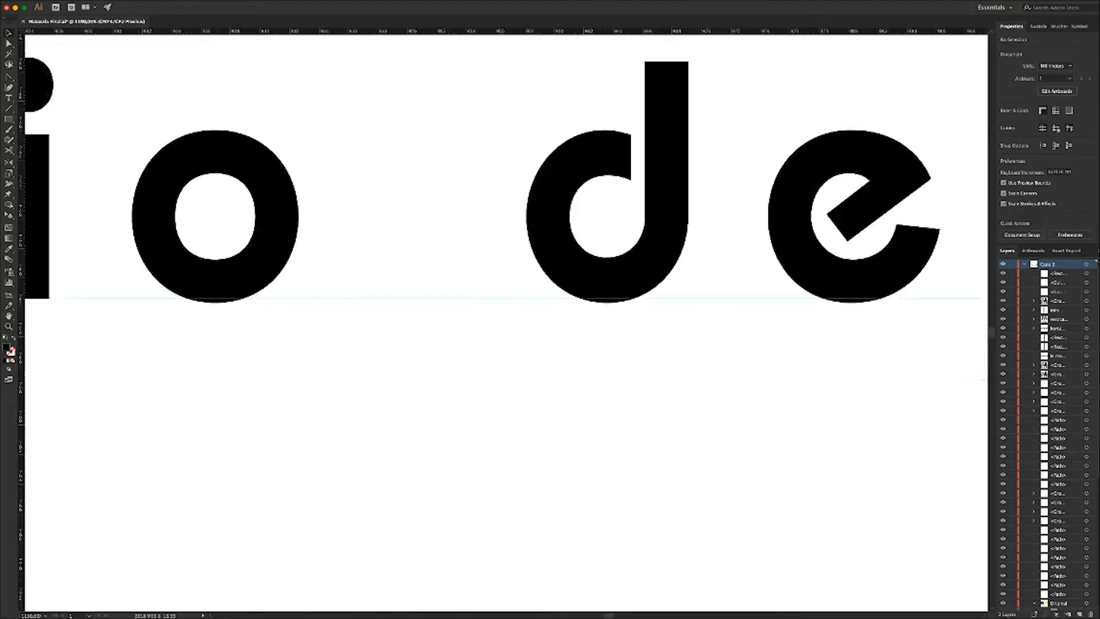
{"action": "key", "text": "super+minus"}
{"action": "key", "text": "super+minus"}
{"action": "key", "text": "super+minus"}
{"action": "key", "text": "super+minus"}
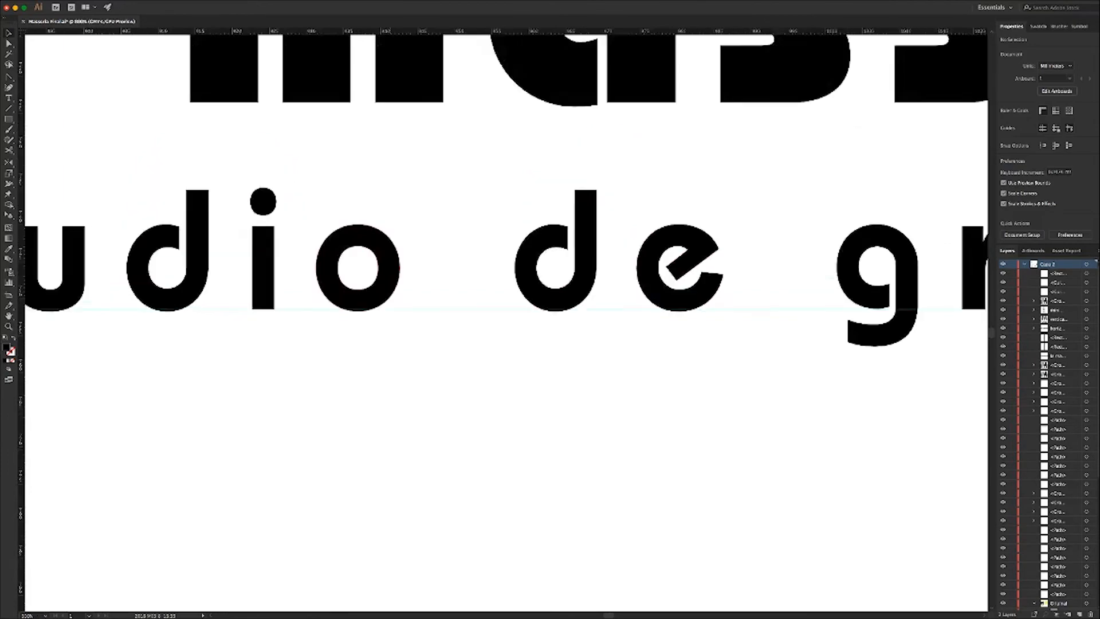
{"action": "key", "text": "super+minus"}
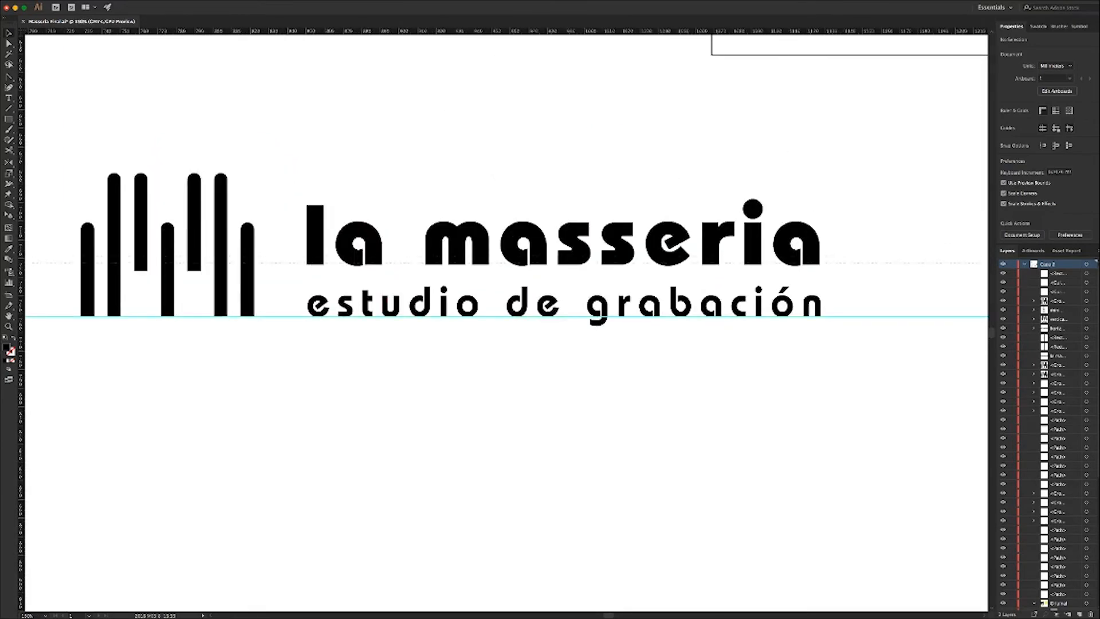
Add a horizontal guide at the top of the icon's short bars to check it against the wordmark's lowercase height
{"action": "left_click_drag", "start_coordinate": [168, 31], "coordinate": [172, 223]}
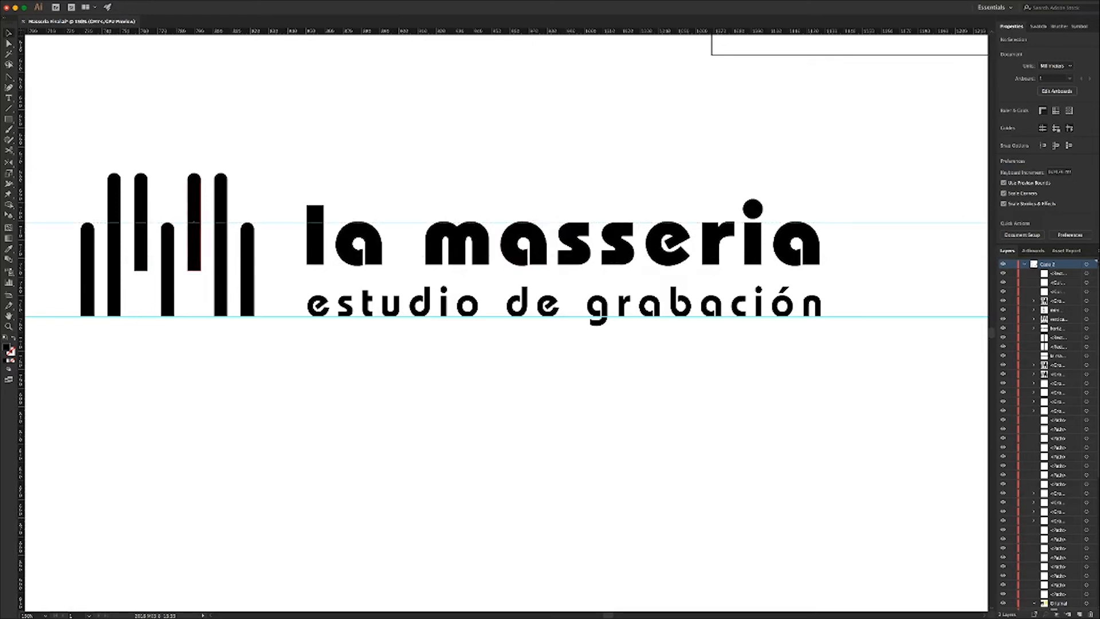
{"action": "double_click", "coordinate": [344, 246]}
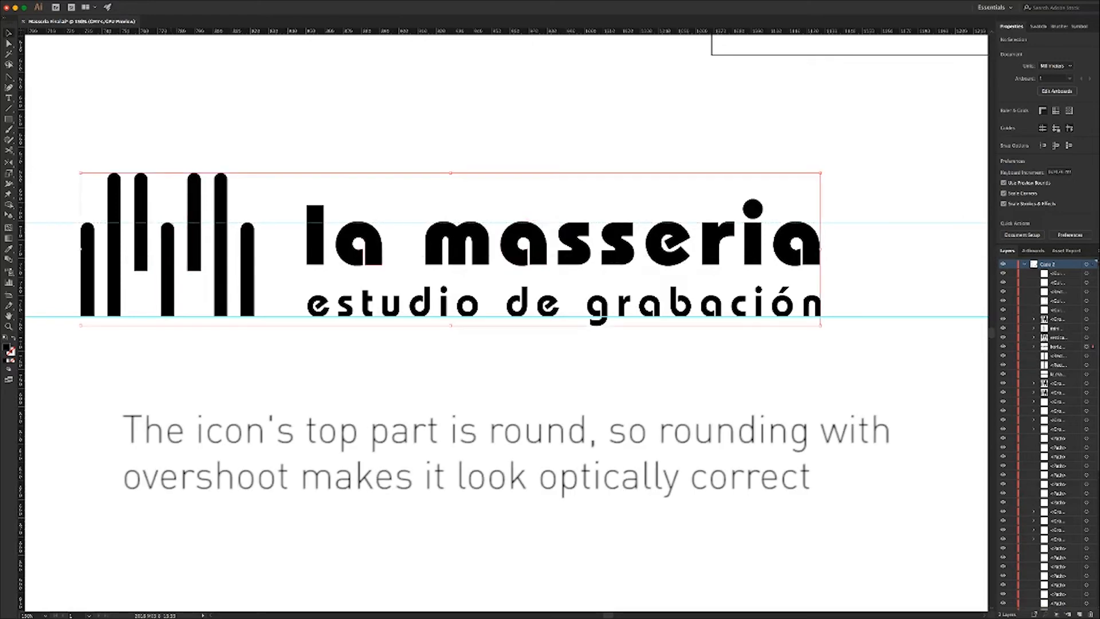
{"action": "left_click", "coordinate": [344, 246]}
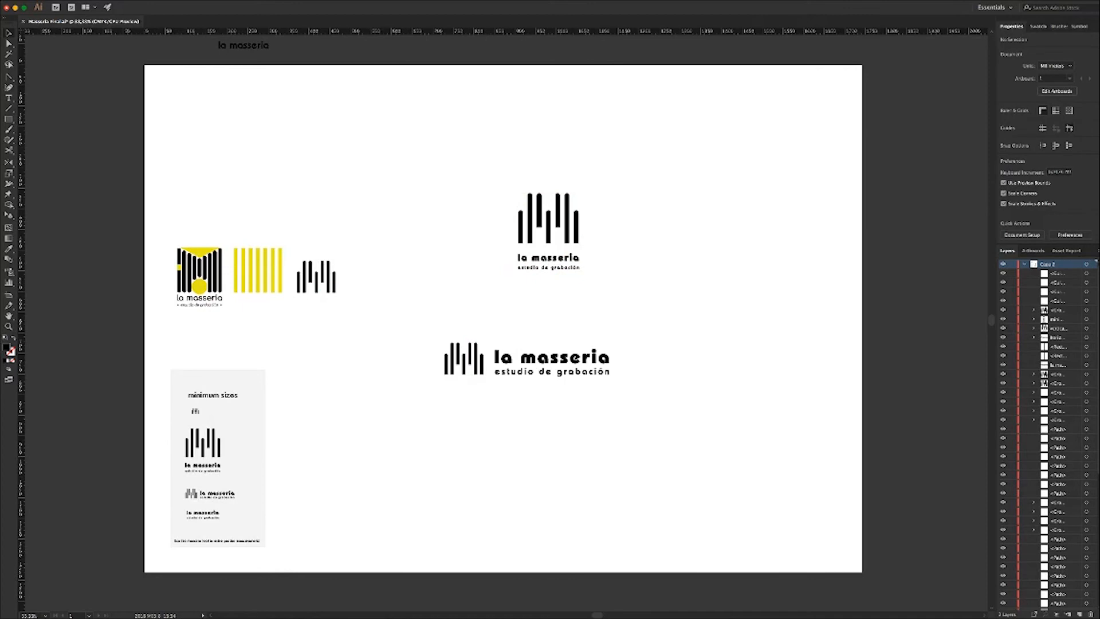
Try moving the stacked icon's last bar away from the others inside its group and undo the move
{"action": "key", "text": "v"}
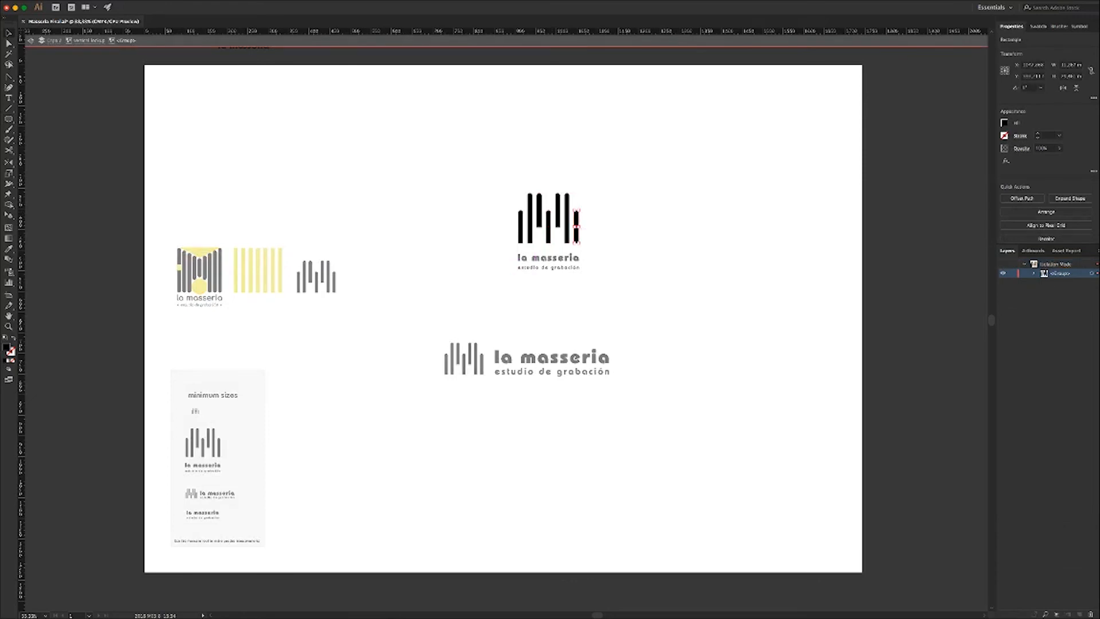
{"action": "left_click_drag", "start_coordinate": [576, 227], "coordinate": [671, 227]}
{"action": "left_click", "coordinate": [696, 250]}
{"action": "key", "text": "ctrl+z"}
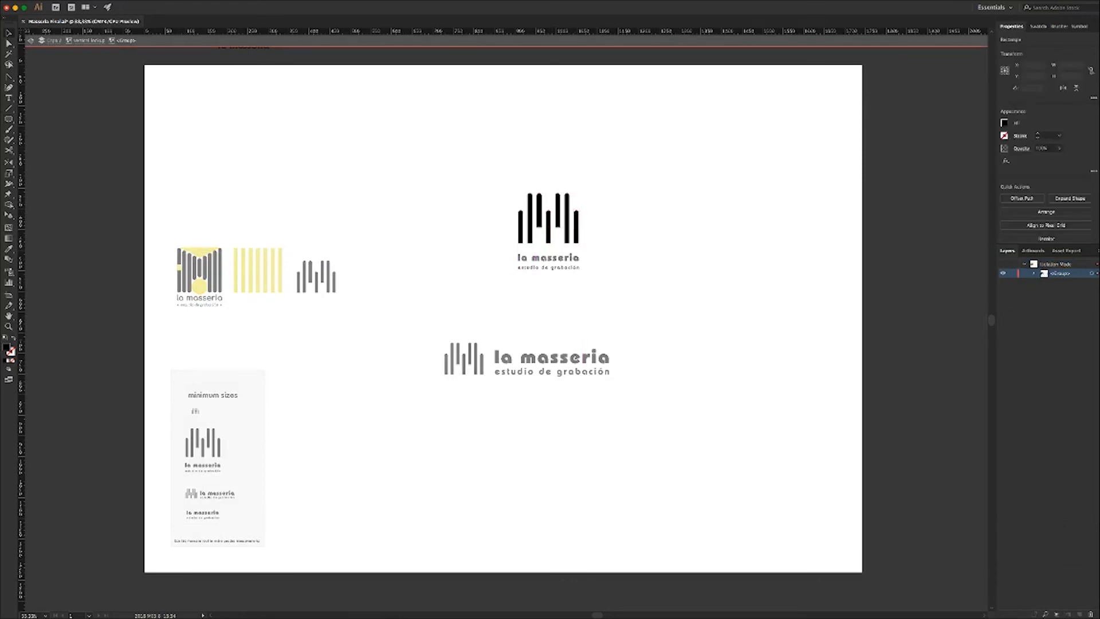
{"action": "key", "text": "Escape"}
Try shifting the tall bars of the stacked icon upward and undo each move
{"action": "left_click_drag", "start_coordinate": [568, 224], "coordinate": [574, 197]}
{"action": "key", "text": "ctrl+z"}
{"action": "left_click", "coordinate": [567, 225]}
{"action": "left_click", "coordinate": [619, 244]}
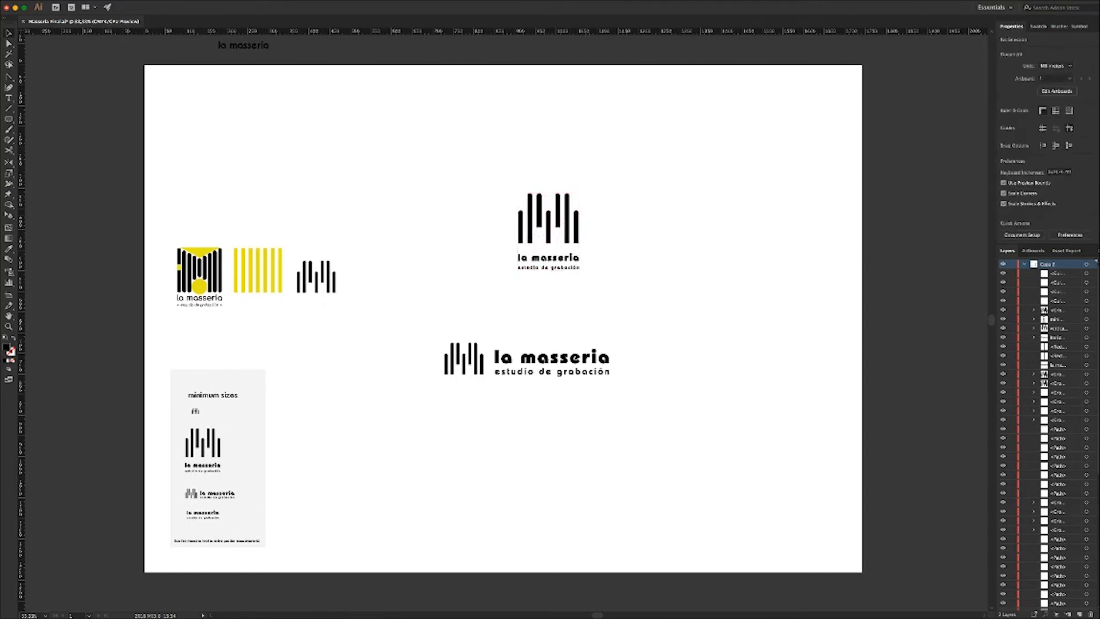
{"action": "left_click", "coordinate": [567, 224]}
{"action": "double_click", "coordinate": [568, 225]}
{"action": "left_click", "coordinate": [567, 225]}
{"action": "left_click_drag", "start_coordinate": [558, 223], "coordinate": [564, 164]}
{"action": "left_click", "coordinate": [616, 172]}
{"action": "key", "text": "ctrl+z"}
{"action": "key", "text": "Escape"}
Move the whole stacked logo to just above the horizontal lockup
{"action": "left_click_drag", "start_coordinate": [616, 189], "coordinate": [476, 315]}
{"action": "left_click_drag", "start_coordinate": [577, 220], "coordinate": [506, 267]}
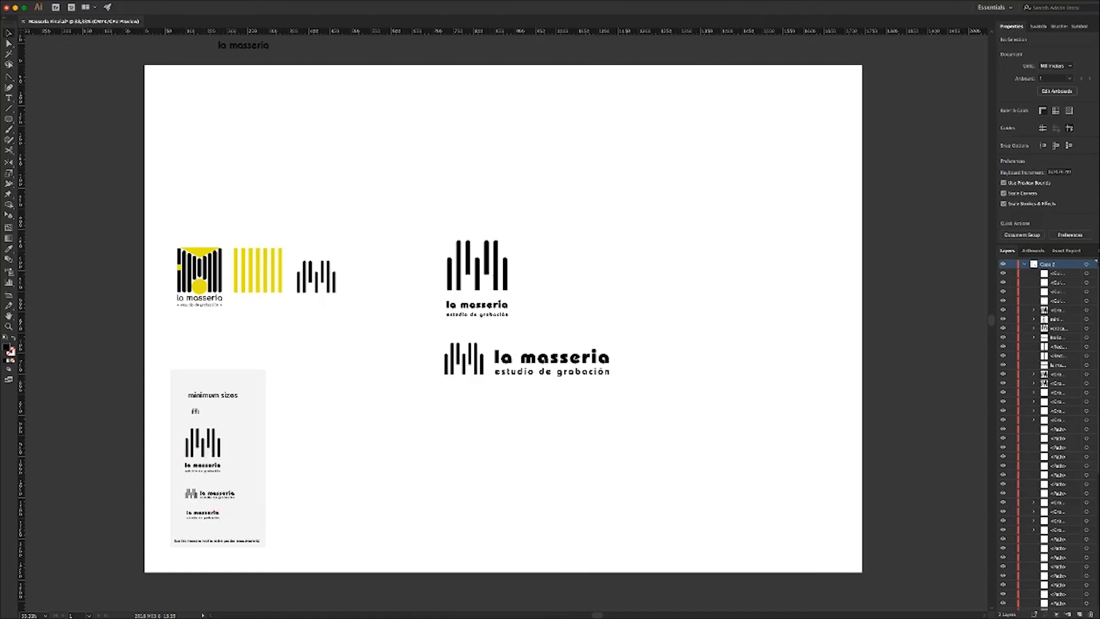
Examine the logo versions on the minimum sizes sheet up close
{"action": "left_click_drag", "start_coordinate": [170, 369], "coordinate": [278, 555]}
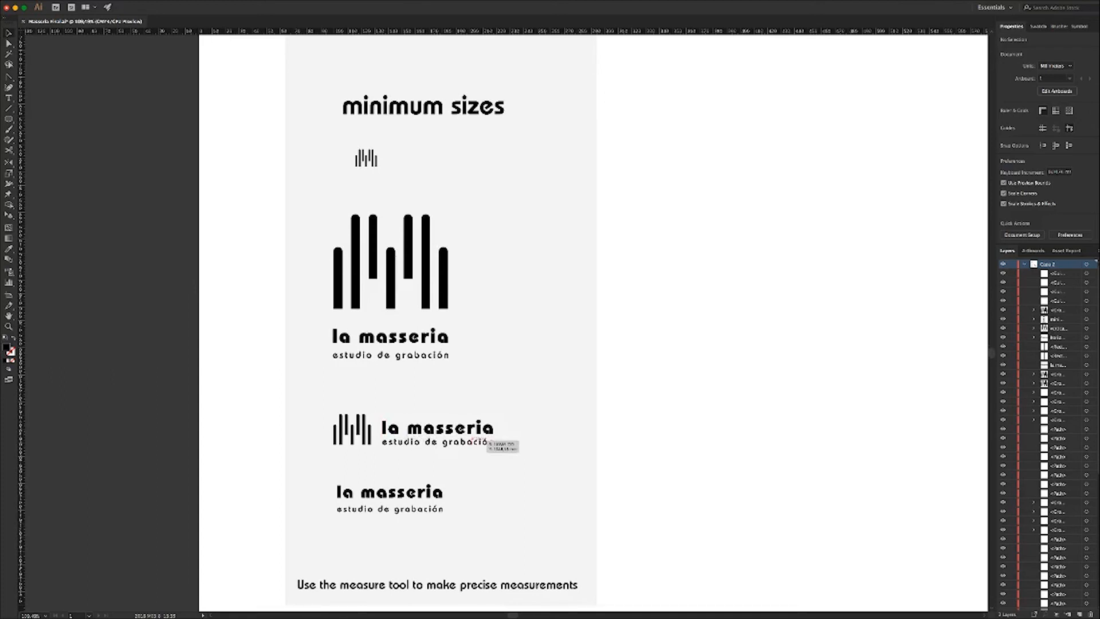
{"action": "key", "text": "super+minus"}
{"action": "key", "text": "super+minus"}
{"action": "key", "text": "super+minus"}
{"action": "key", "text": "super+minus"}
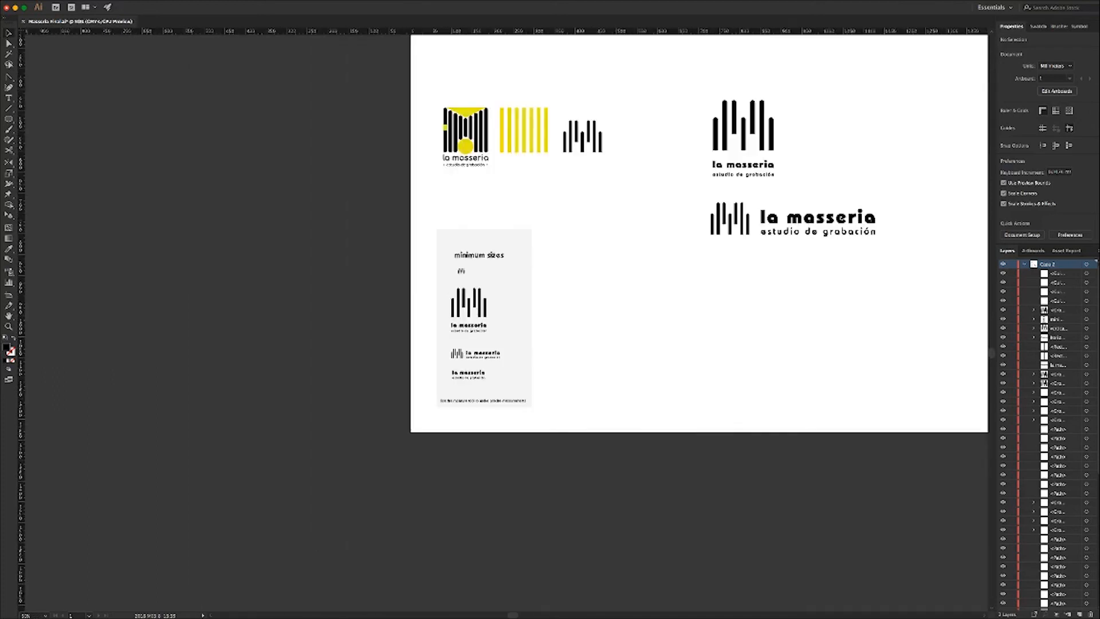
{"action": "scroll", "coordinate": [645, 273], "scroll_direction": "right", "scroll_amount": 4}
{"action": "scroll", "coordinate": [644, 273], "scroll_direction": "up", "scroll_amount": 3}
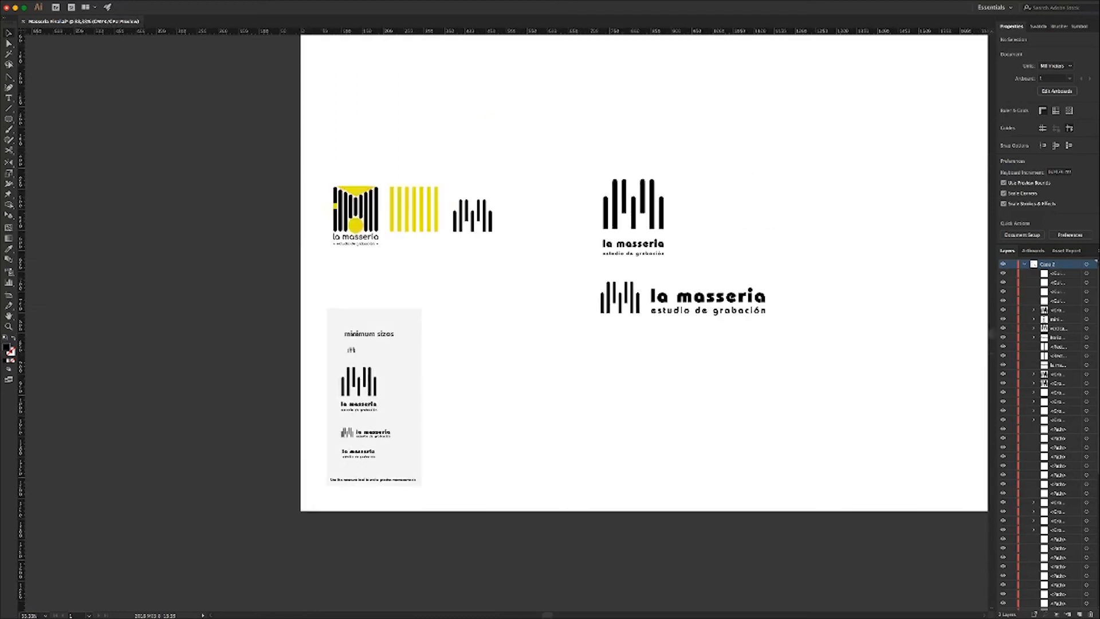
Isolate the minimum sizes group to review its small icon and horizontal lockup, leaving isolation each time
{"action": "left_click", "coordinate": [357, 349]}
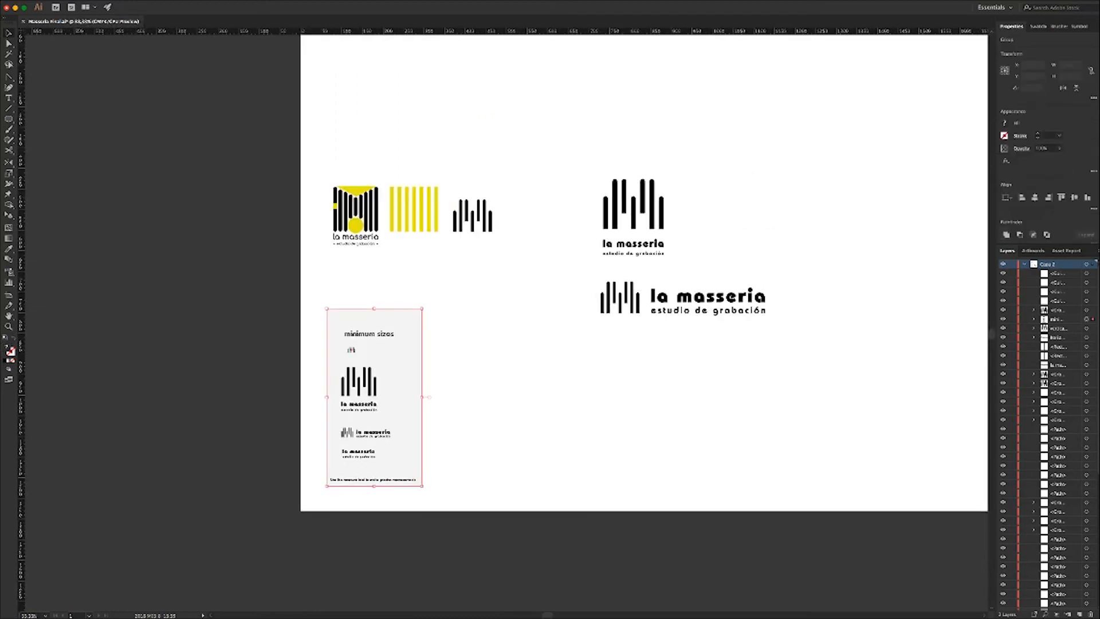
{"action": "double_click", "coordinate": [357, 349]}
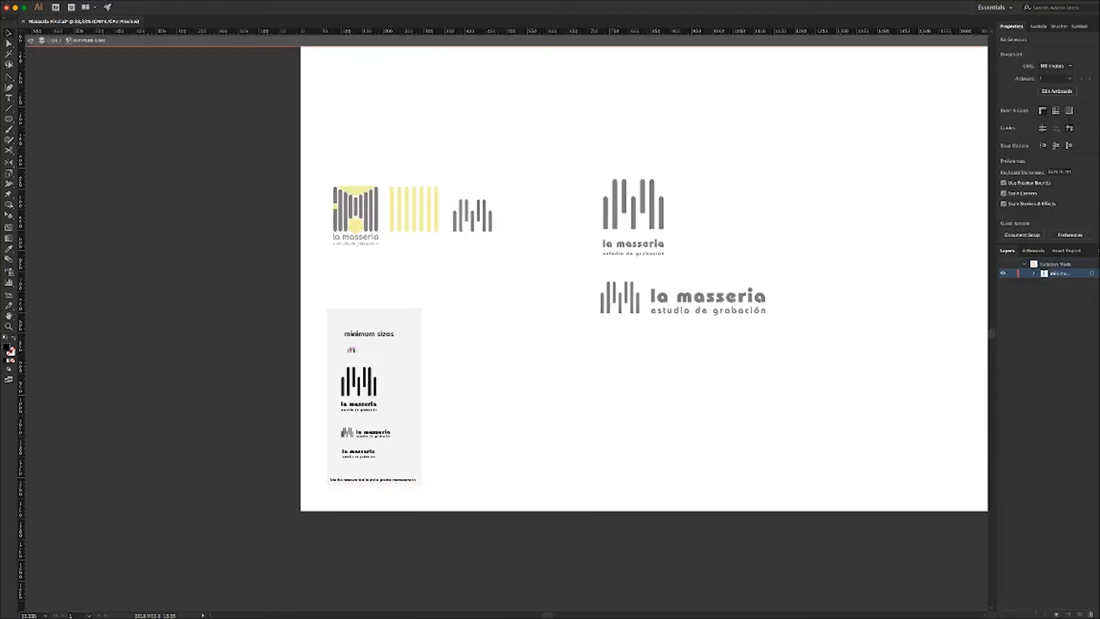
{"action": "key", "text": "Escape"}
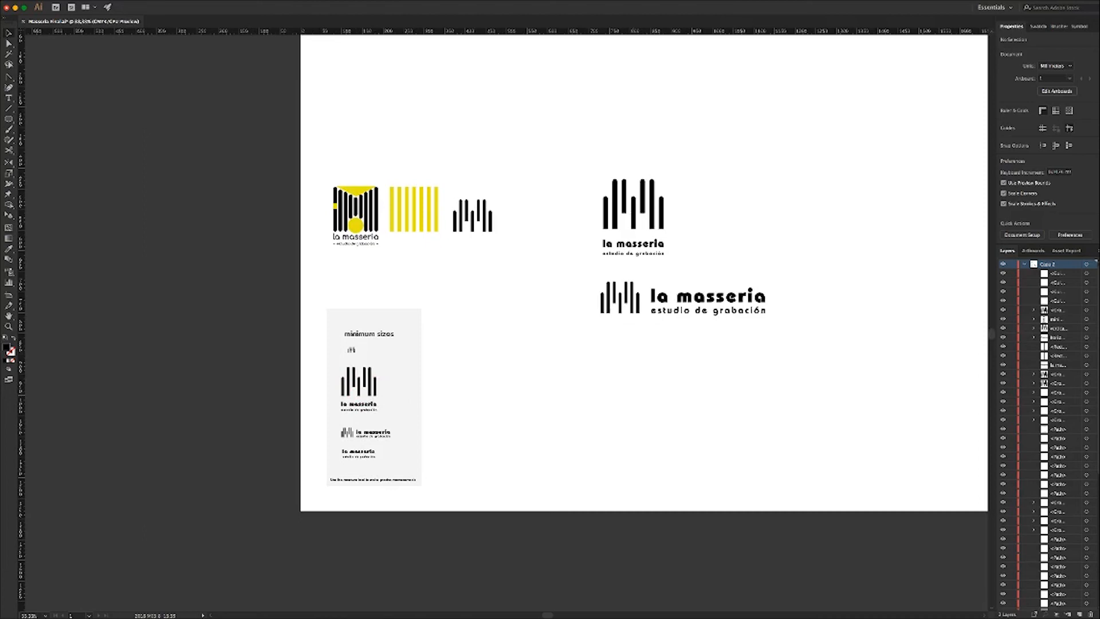
{"action": "left_click", "coordinate": [343, 431]}
{"action": "double_click", "coordinate": [343, 431]}
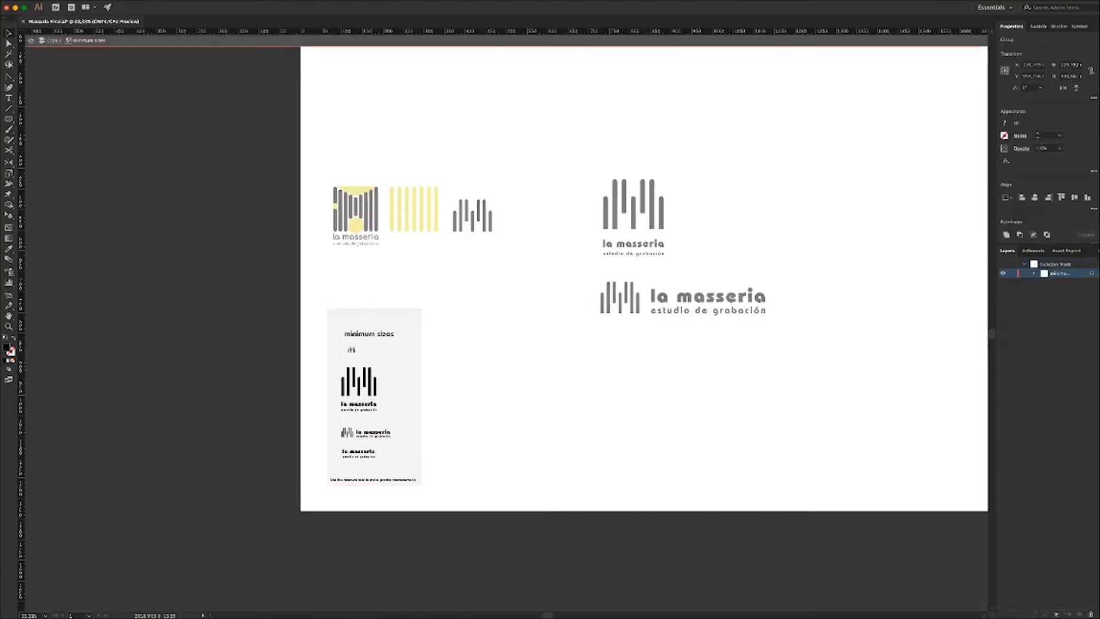
{"action": "left_click", "coordinate": [427, 435]}
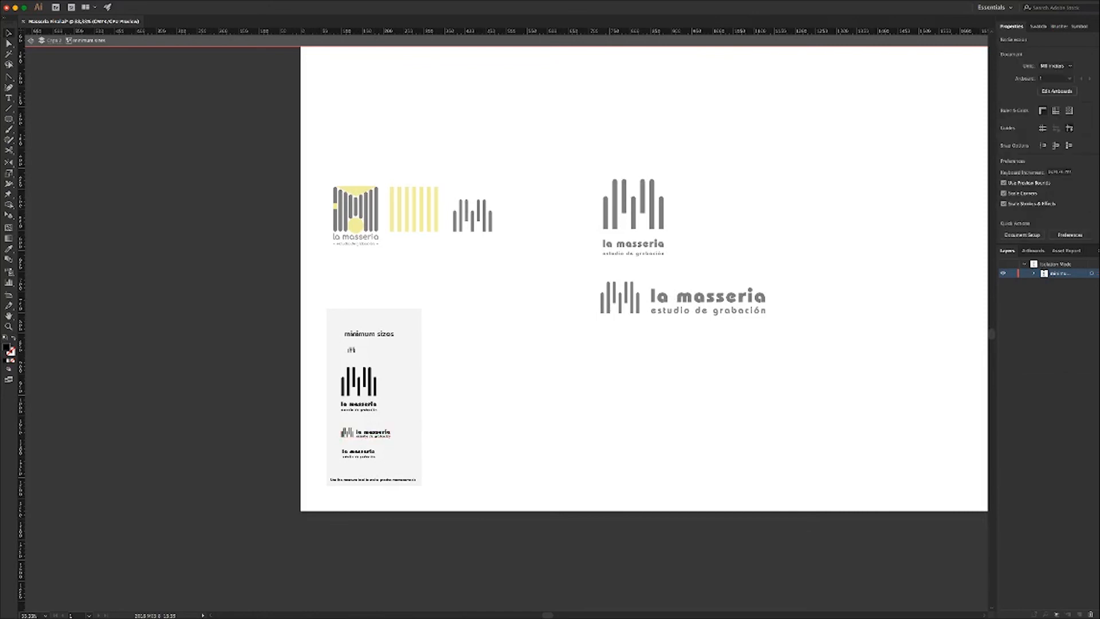
{"action": "key", "text": "Escape"}
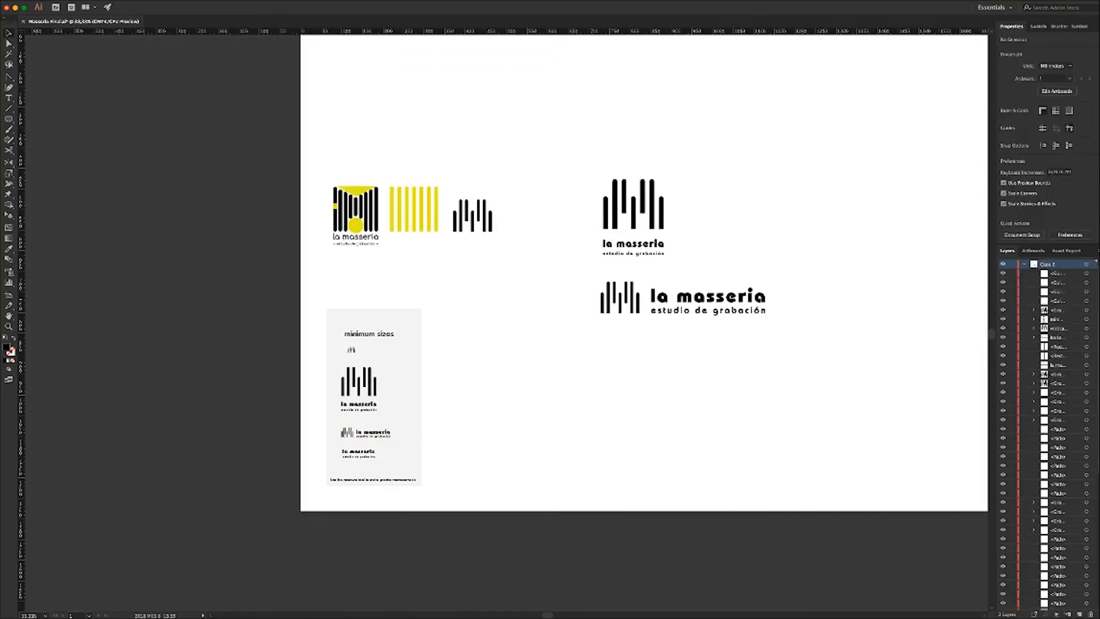
Save the document
{"action": "scroll", "coordinate": [507, 322], "scroll_direction": "right", "scroll_amount": 4}
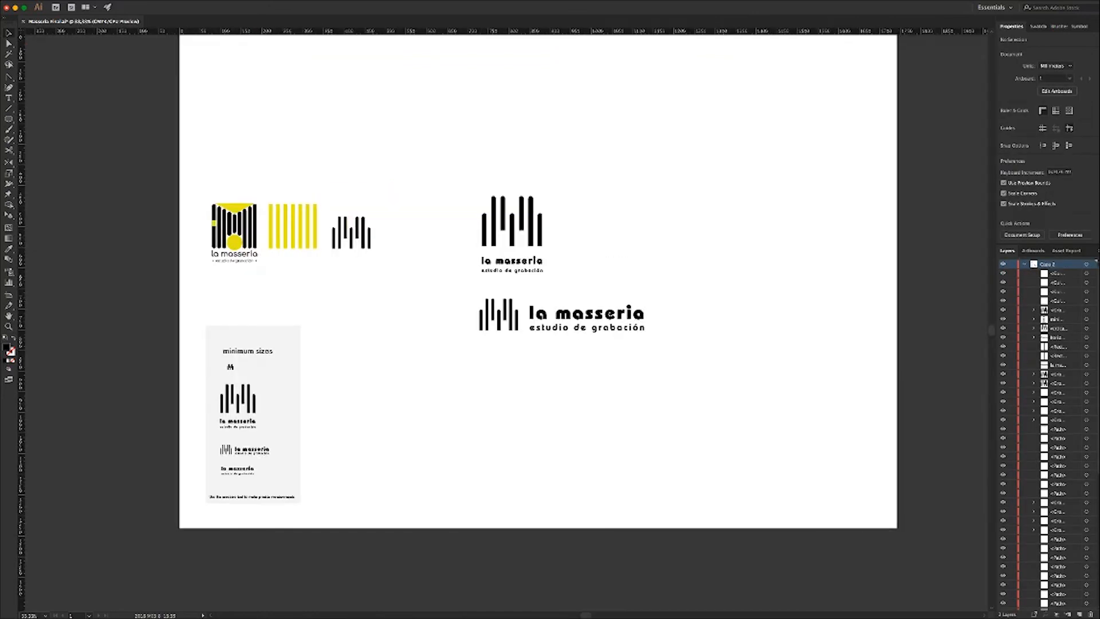
{"action": "scroll", "coordinate": [507, 322], "scroll_direction": "up", "scroll_amount": 3}
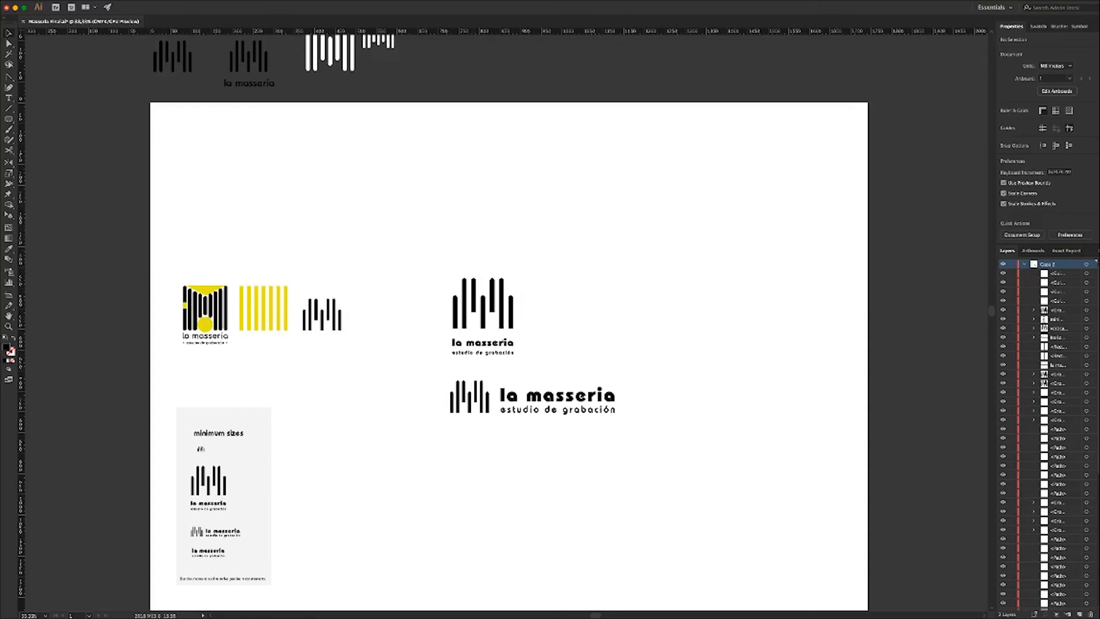
{"action": "key", "text": "super+s"}
Move the stacked logo slightly down so its left edge lines up with the horizontal lockup below it
{"action": "left_click_drag", "start_coordinate": [383, 230], "coordinate": [700, 447]}
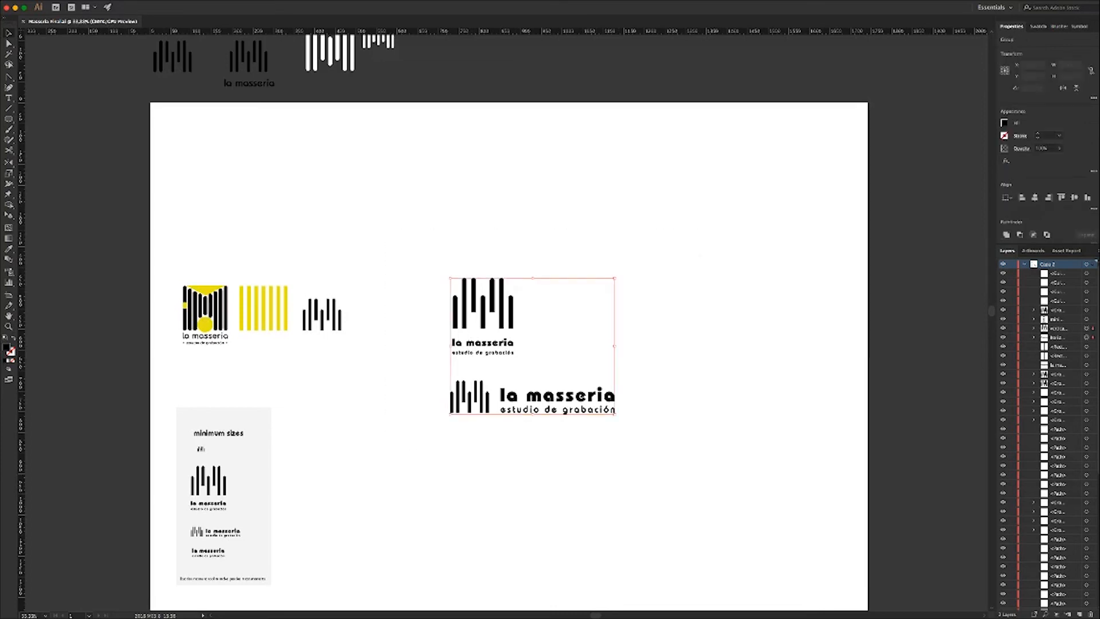
{"action": "left_click", "coordinate": [557, 332]}
{"action": "left_click_drag", "start_coordinate": [567, 270], "coordinate": [418, 359]}
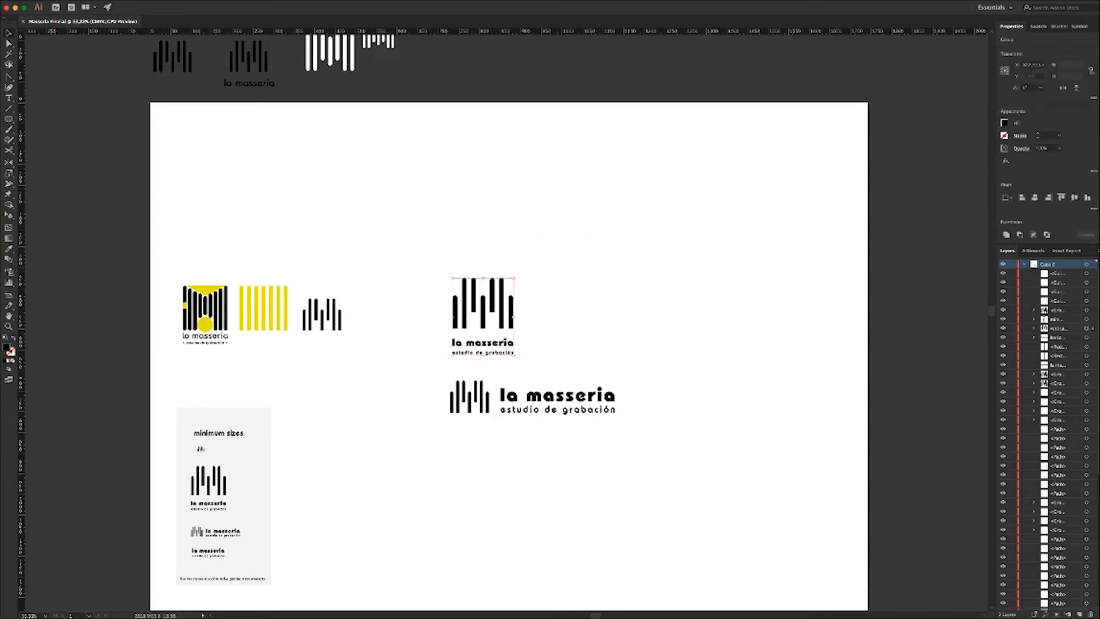
{"action": "left_click", "coordinate": [417, 359]}
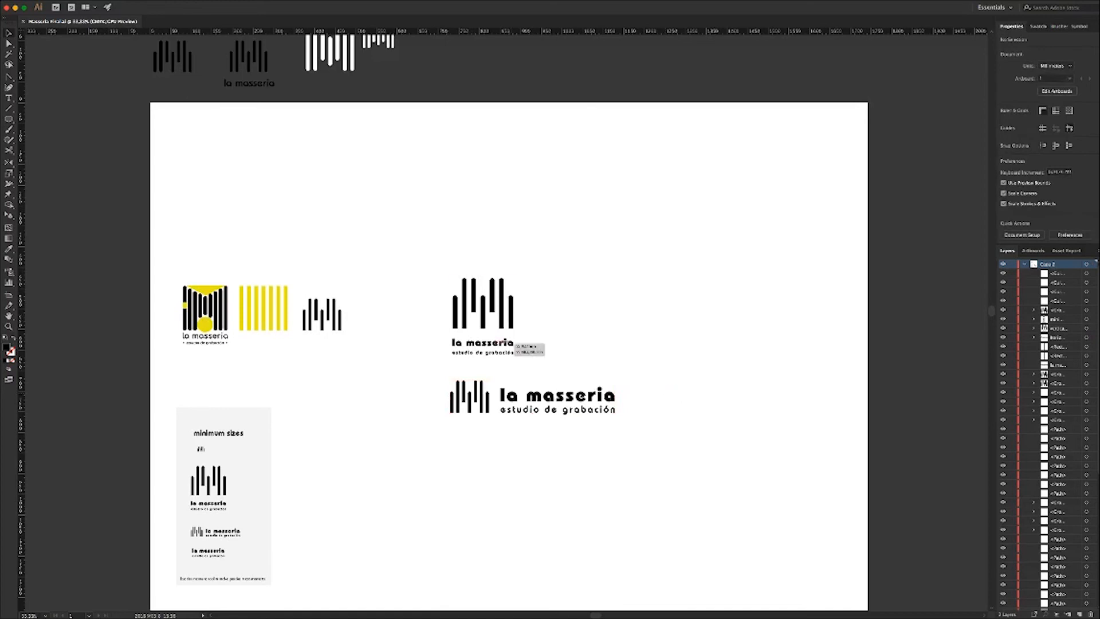
{"action": "left_click", "coordinate": [514, 347]}
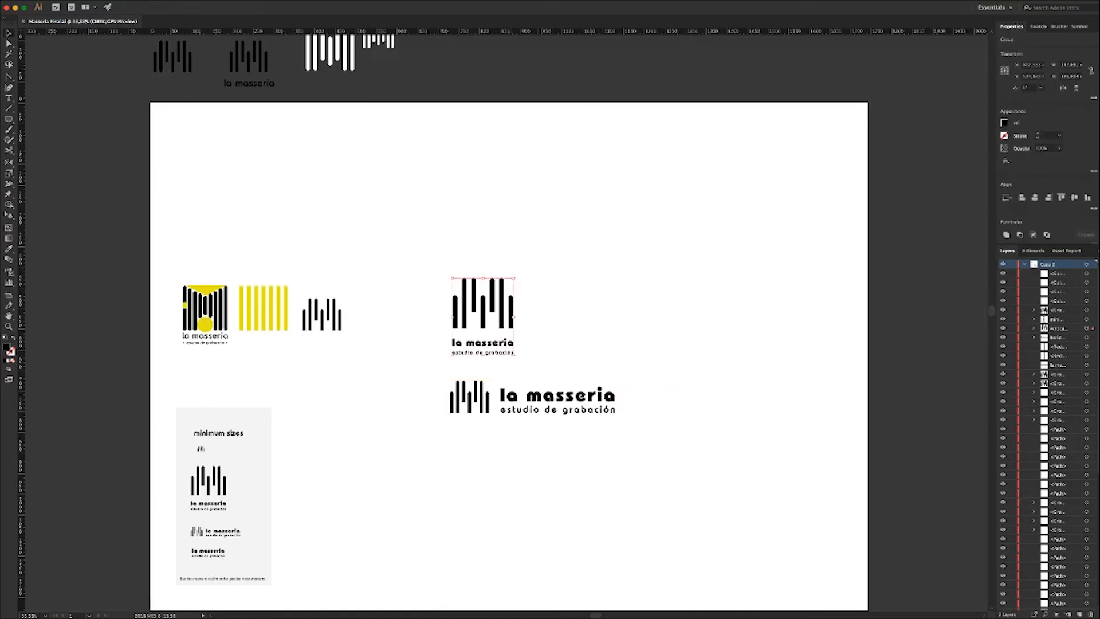
{"action": "mouse_move", "coordinate": [512, 315]}
{"action": "left_mouse_down"}
{"action": "mouse_move", "coordinate": [507, 333]}
{"action": "mouse_move", "coordinate": [509, 321]}
{"action": "left_mouse_up"}
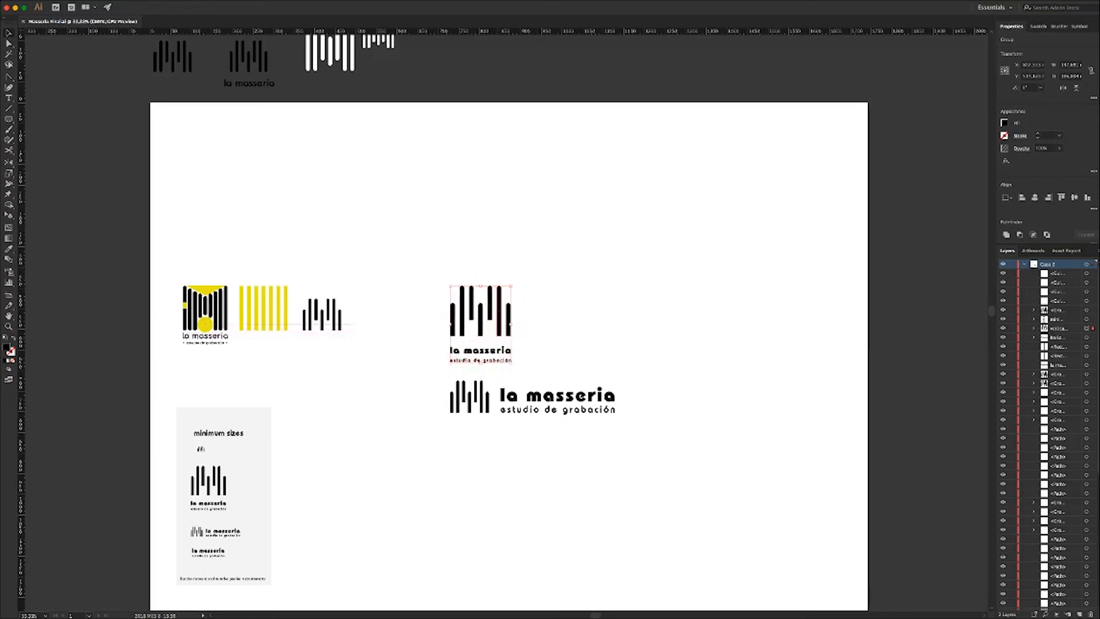
{"action": "key", "text": "super+shift+a"}
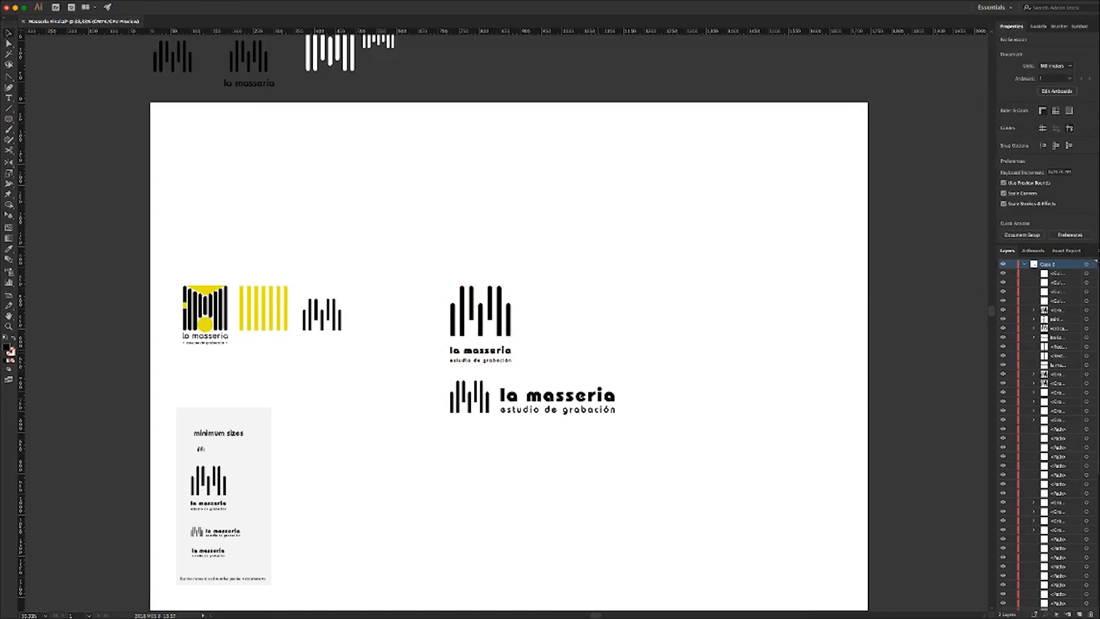
{"action": "left_click", "coordinate": [597, 395]}
{"action": "scroll", "coordinate": [598, 395], "scroll_direction": "left", "scroll_amount": 1}
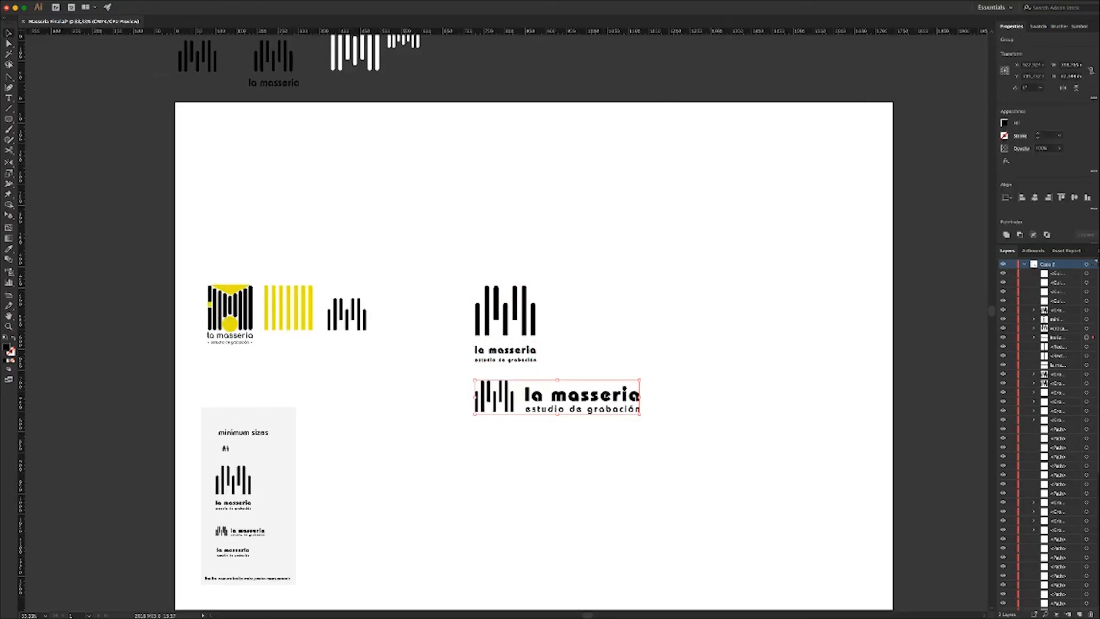
{"action": "key", "text": "super+shift+a"}
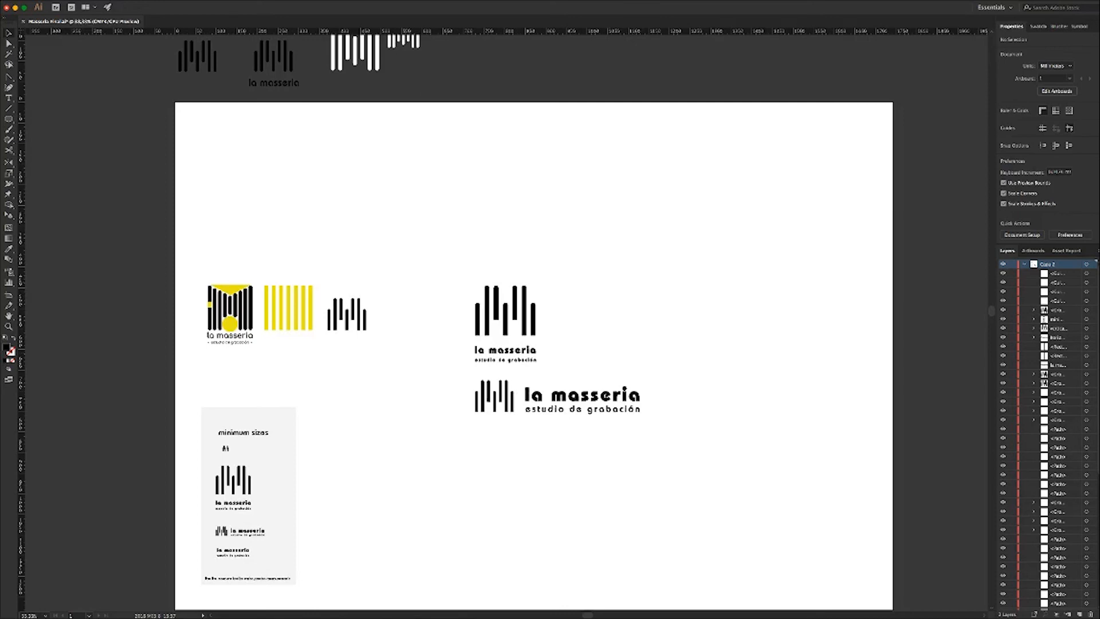
{"action": "scroll", "coordinate": [507, 321], "scroll_direction": "up", "scroll_amount": 6}
{"action": "scroll", "coordinate": [506, 321], "scroll_direction": "down", "scroll_amount": 6}
{"action": "scroll", "coordinate": [506, 320], "scroll_direction": "left", "scroll_amount": 5}
{"action": "scroll", "coordinate": [507, 321], "scroll_direction": "right", "scroll_amount": 3}
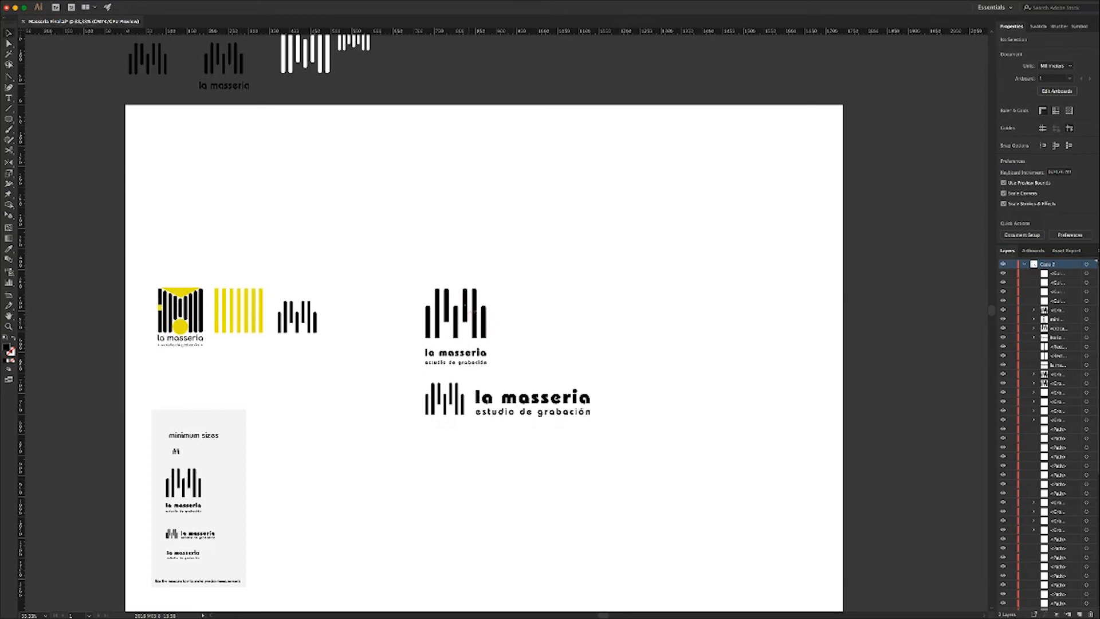
Shift the horizontal lockup slightly left so it extends past the left edge of the stacked logo above it
{"action": "left_click", "coordinate": [471, 312]}
{"action": "key", "text": "shift+super+a"}
{"action": "left_click", "coordinate": [462, 293]}
{"action": "left_click", "coordinate": [520, 333]}
{"action": "left_click", "coordinate": [521, 396]}
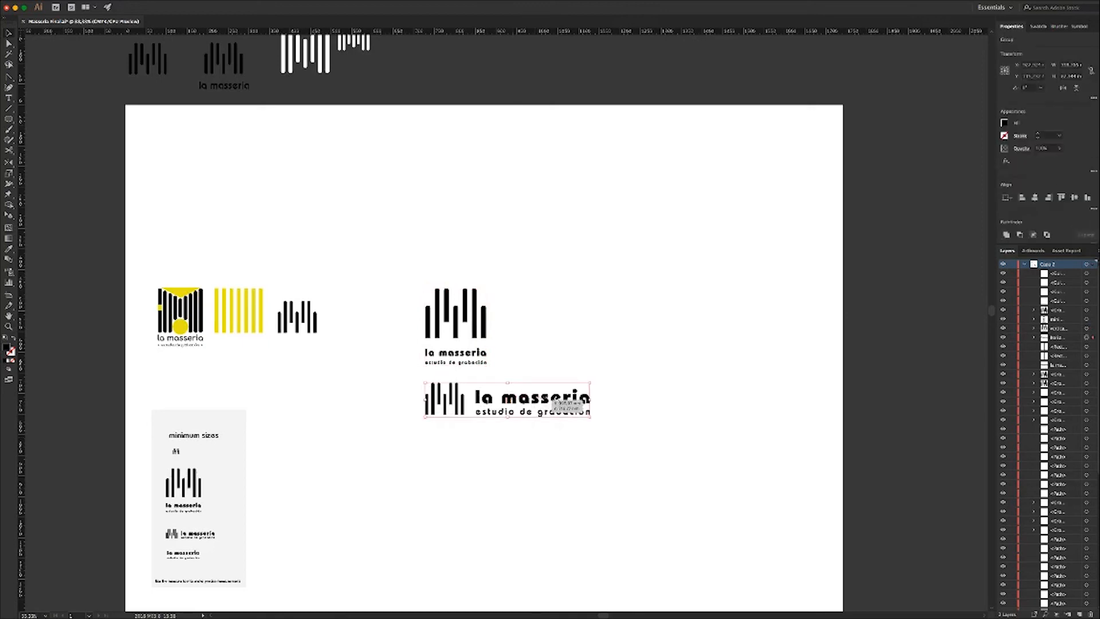
{"action": "left_click_drag", "start_coordinate": [543, 399], "coordinate": [532, 396]}
{"action": "left_click", "coordinate": [530, 356]}
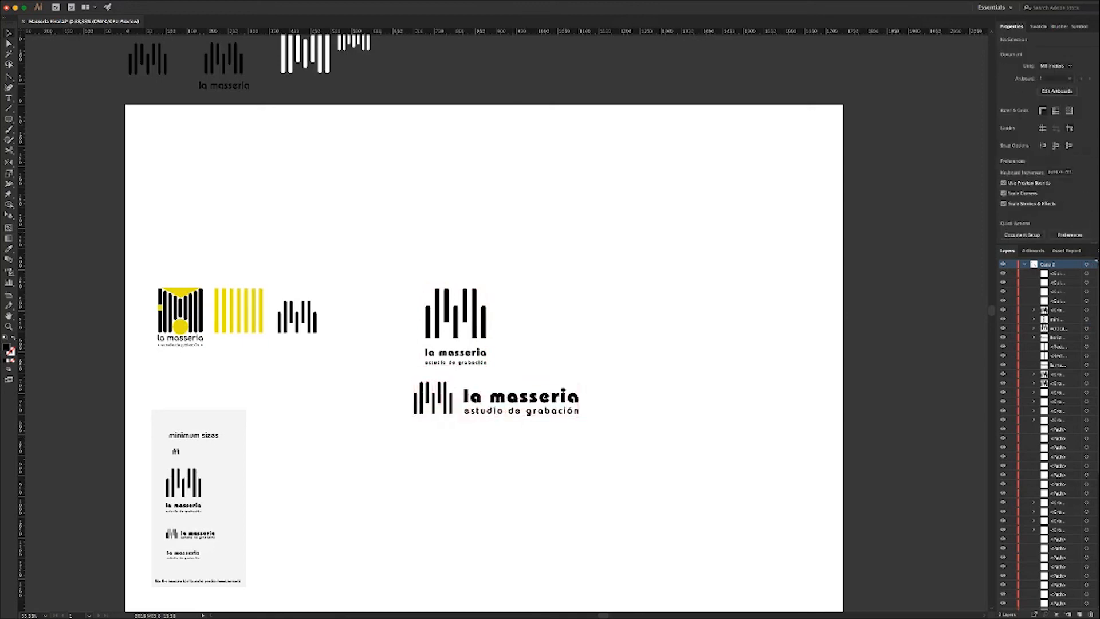
Save the document and select the stacked and horizontal logos together to check their shared bounds, leaving both deselected
{"action": "left_click_drag", "start_coordinate": [370, 471], "coordinate": [370, 471]}
{"action": "left_click", "coordinate": [370, 471]}
{"action": "key", "text": "super+s"}
{"action": "left_click_drag", "start_coordinate": [623, 172], "coordinate": [644, 230]}
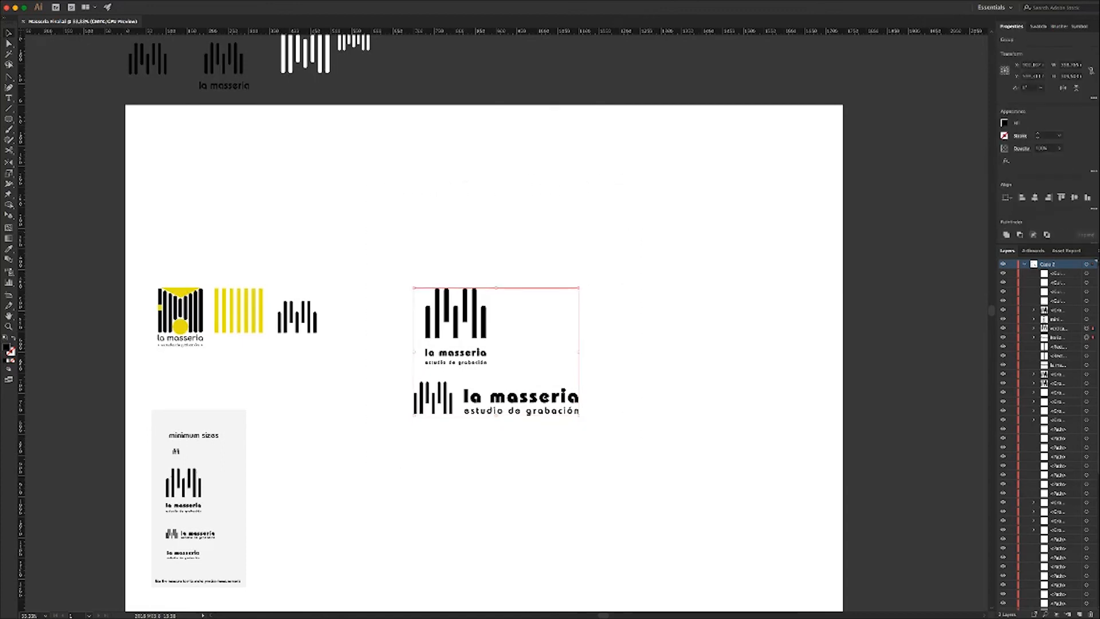
{"action": "left_click", "coordinate": [643, 231]}
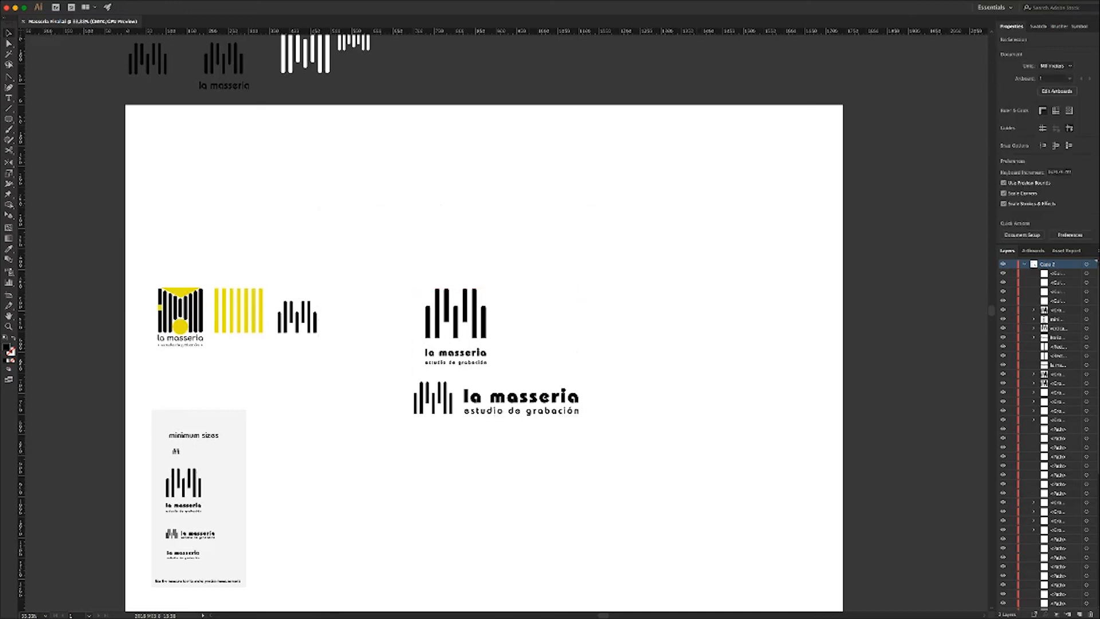
Move the horizontal lockup further left and slightly down so it sits centred beneath the stacked logo
{"action": "left_click_drag", "start_coordinate": [569, 406], "coordinate": [530, 403]}
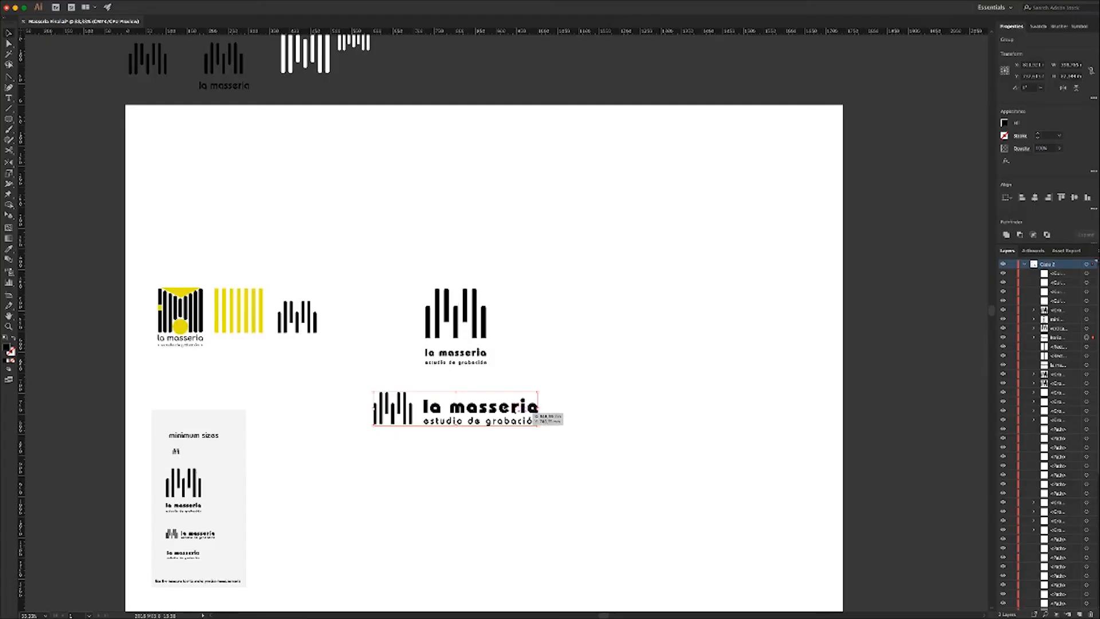
{"action": "left_click", "coordinate": [557, 430]}
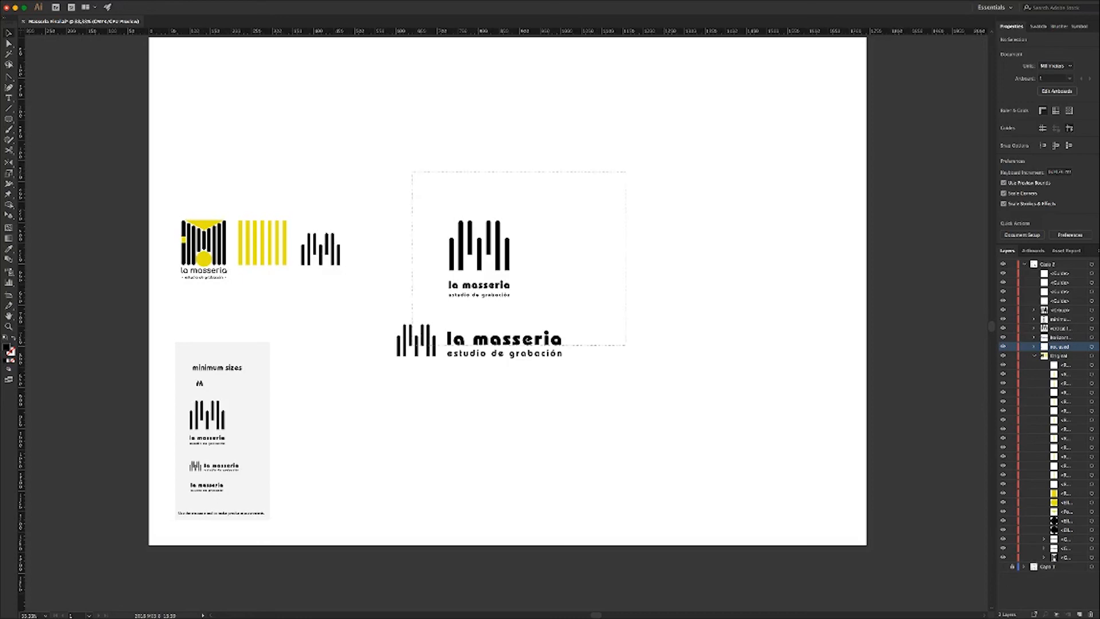
{"action": "left_click_drag", "start_coordinate": [626, 391], "coordinate": [626, 390]}
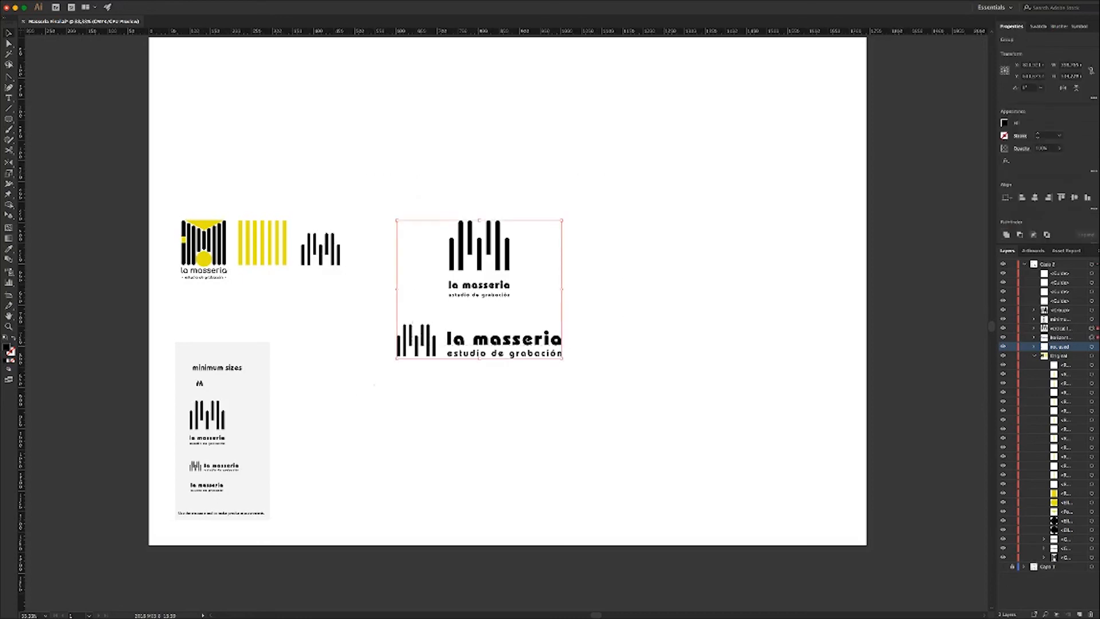
{"action": "left_click_drag", "start_coordinate": [374, 383], "coordinate": [652, 168]}
{"action": "left_click", "coordinate": [376, 342]}
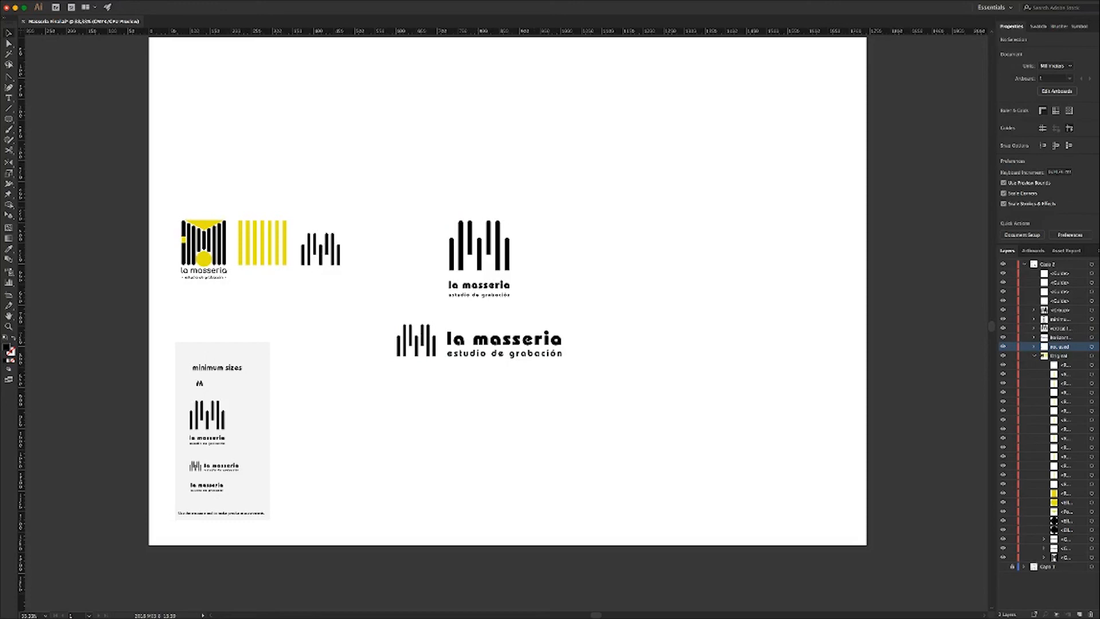
Move the stacked logo left and slightly down so its left edge roughly lines up with the horizontal lockup below
{"action": "left_click", "coordinate": [487, 289]}
{"action": "left_click_drag", "start_coordinate": [503, 288], "coordinate": [440, 290]}
Try enlarging the stacked logo proportionally above the horizontal lockup, and undo the scaling
{"action": "left_click_drag", "start_coordinate": [461, 226], "coordinate": [493, 204]}
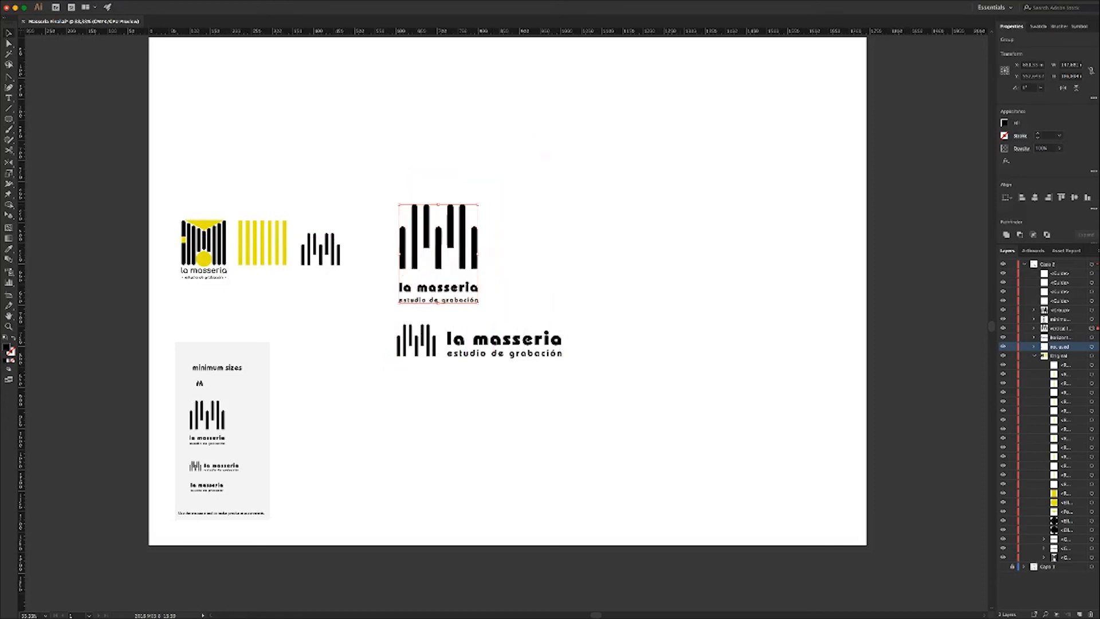
{"action": "left_click", "coordinate": [495, 208]}
{"action": "key", "text": "super+z"}
{"action": "key", "text": "super+shift+a"}
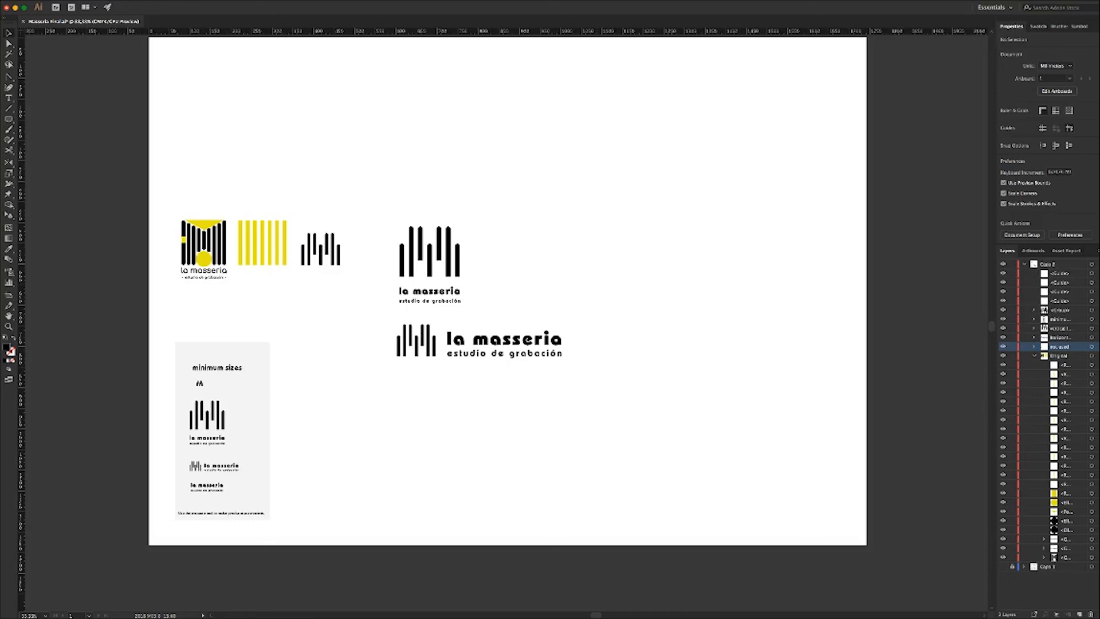
{"action": "scroll", "coordinate": [573, 326], "scroll_direction": "up", "scroll_amount": 1}
{"action": "scroll", "coordinate": [573, 327], "scroll_direction": "down", "scroll_amount": 1}
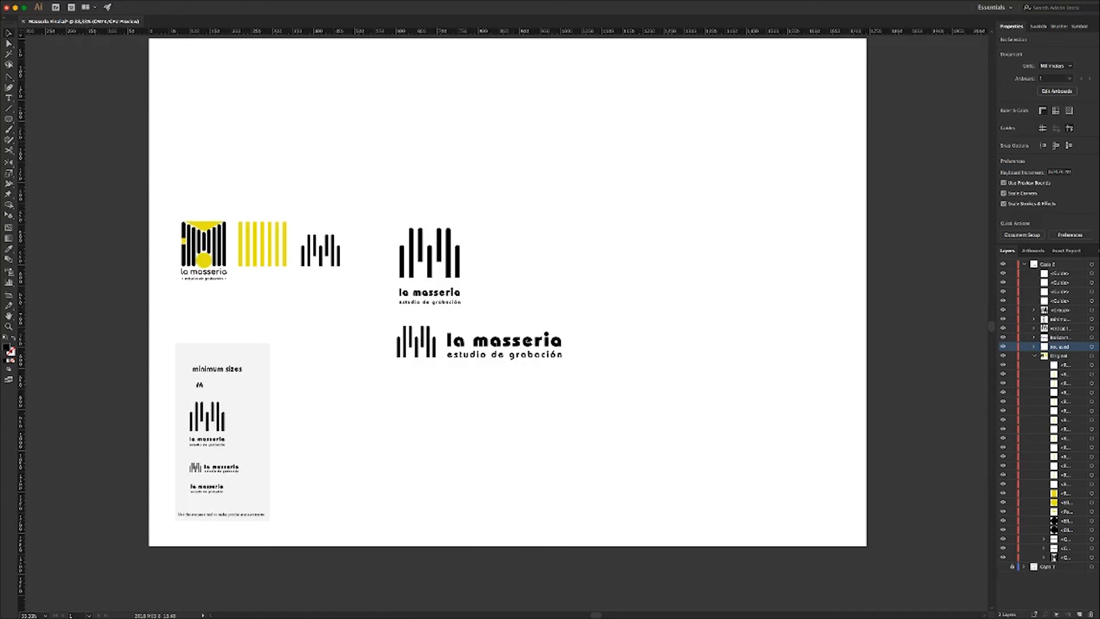
{"action": "left_click_drag", "start_coordinate": [464, 329], "coordinate": [468, 333]}
{"action": "left_click_drag", "start_coordinate": [459, 330], "coordinate": [463, 329]}
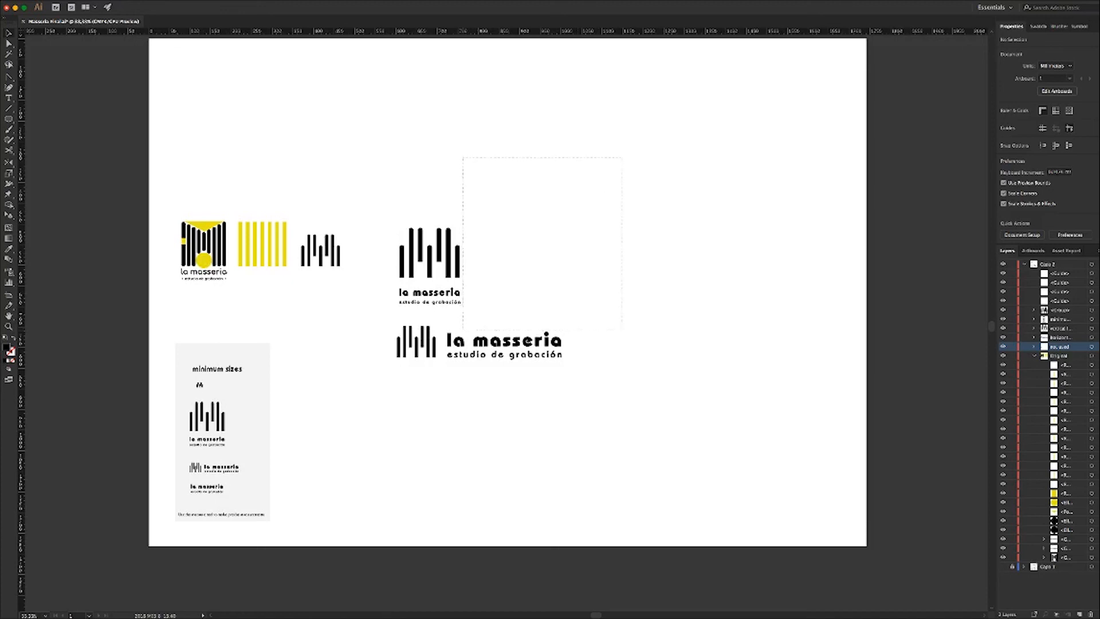